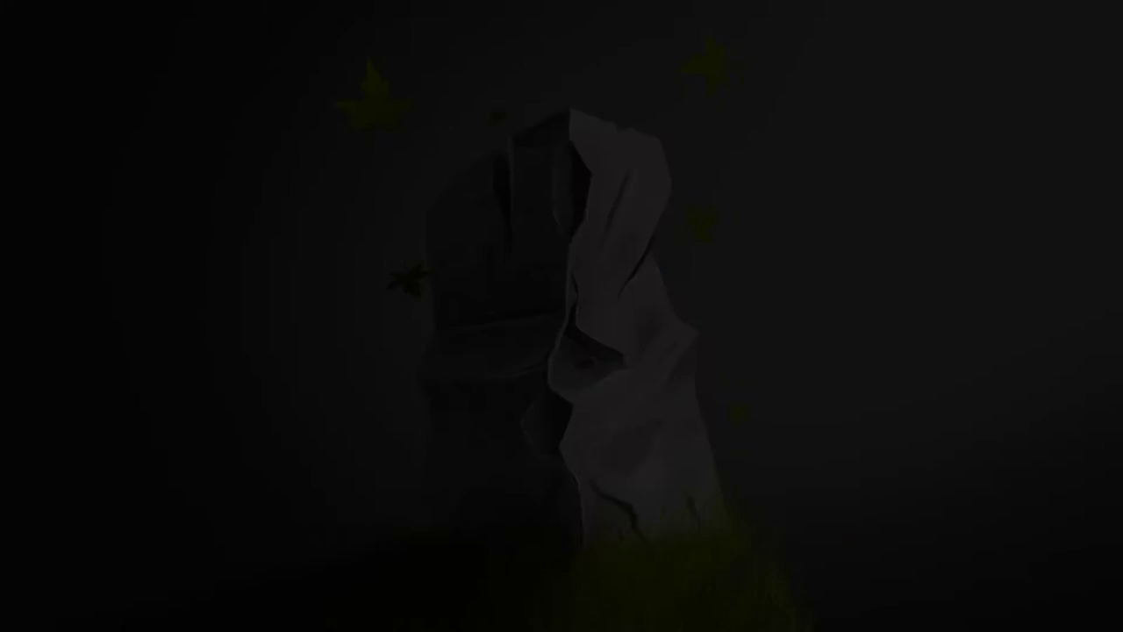
Step: Brush-sketch the pillar's jagged outline, including its upper right and bottom edges, on Layer 5
mouse_move(338, 305)
left_mouse_down()
mouse_move(417, 256)
mouse_move(349, 369)
left_mouse_up()
left_click_drag(352, 373, 326, 527)
mouse_move(416, 257)
left_mouse_down()
mouse_move(428, 288)
mouse_move(502, 284)
left_mouse_up()
key("ctrl+z")
left_click_drag(421, 256, 416, 297)
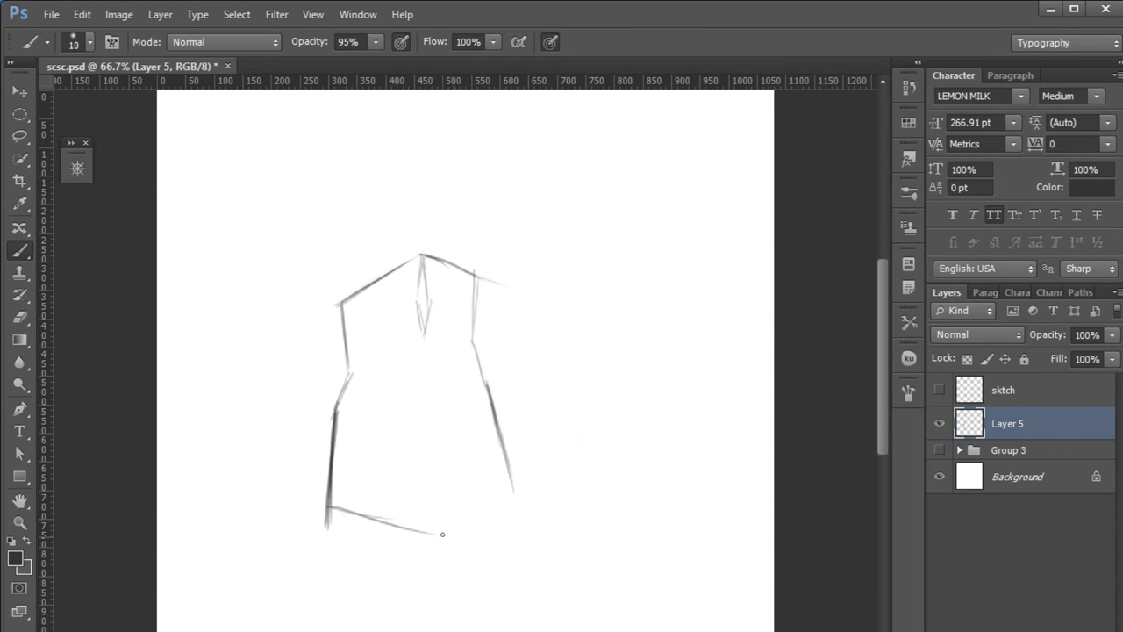
left_click_drag(332, 508, 433, 532)
left_click_drag(433, 533, 532, 489)
Step: At 100% zoom, draw a jagged centre line and darken the top-left and right outlines
key("ctrl+1")
mouse_move(445, 180)
left_mouse_down()
mouse_move(423, 379)
mouse_move(452, 575)
left_mouse_up()
left_click_drag(443, 338, 427, 465)
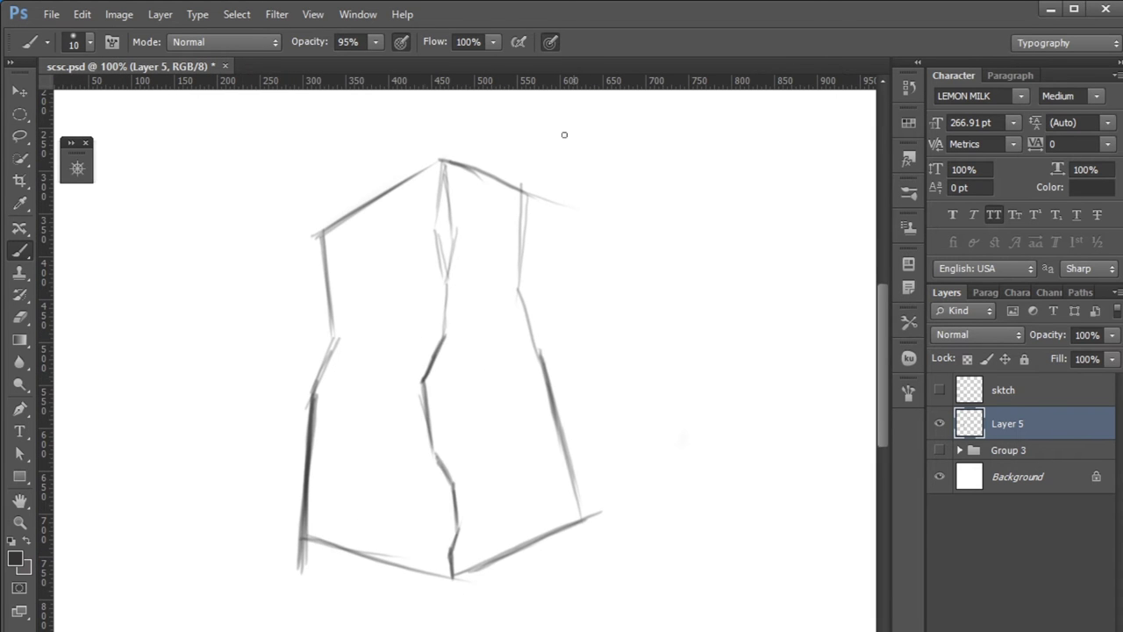
left_click_drag(319, 251, 438, 162)
left_click_drag(516, 185, 531, 321)
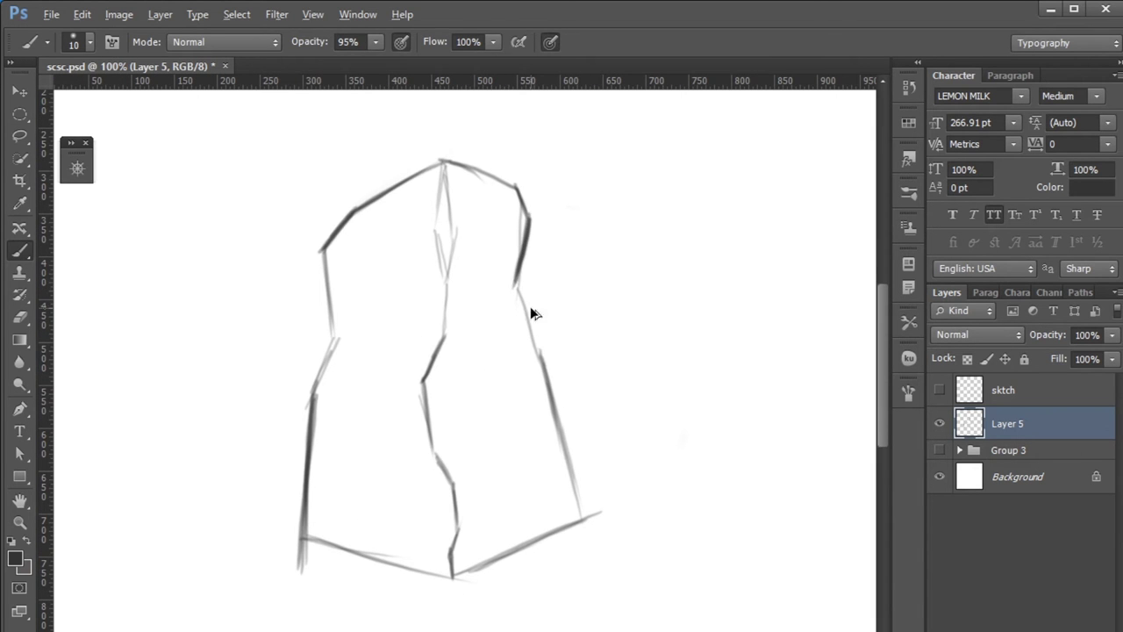
Step: Add a new layer above Layer 5 and name it 'cracks'
key("e")
key("ctrl+shift+alt+n")
double_click(1005, 424)
type("cracks")
key("Return")
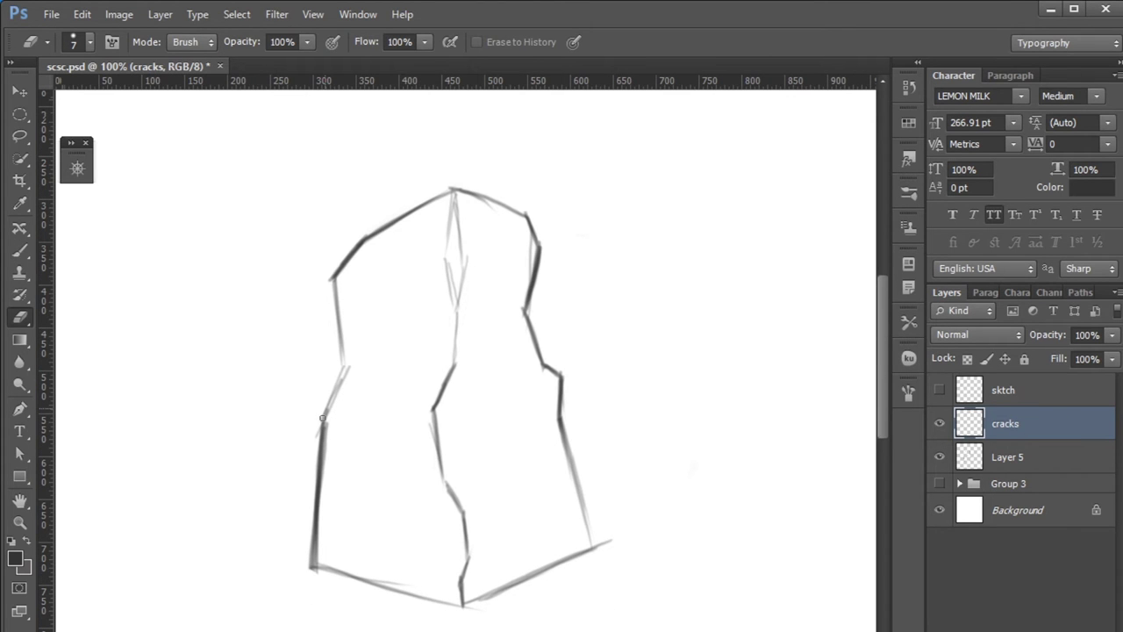
Step: Draw the V-shaped crack at the pillar's top and darken the top-left crack lines
key("b")
left_click_drag(443, 230, 454, 307)
left_click_drag(472, 267, 454, 308)
left_click_drag(466, 239, 454, 213)
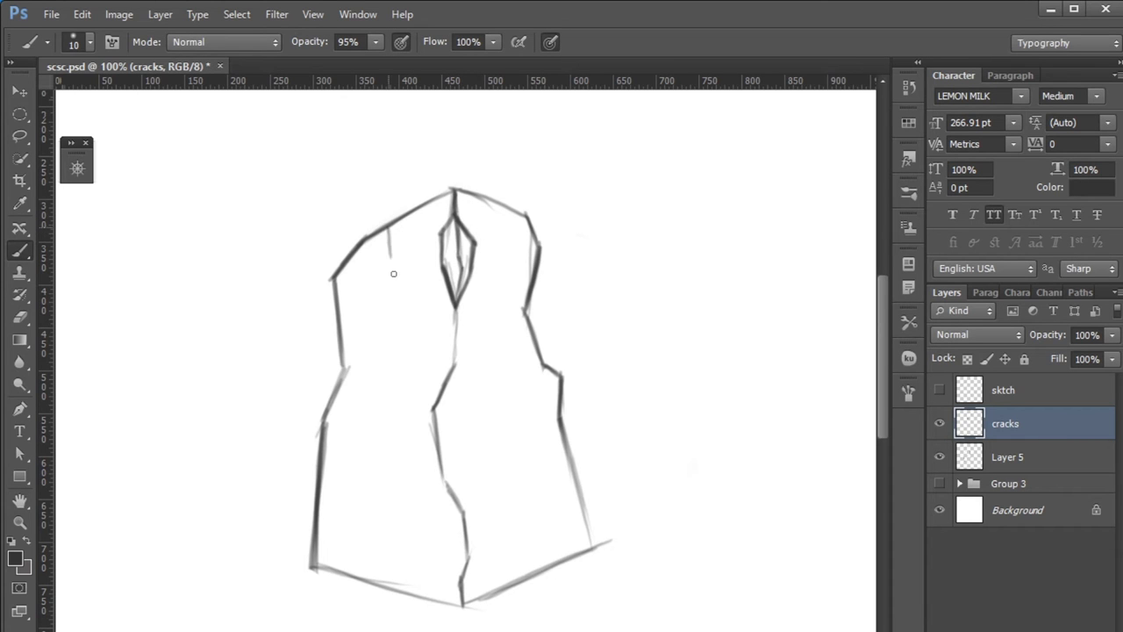
left_click_drag(407, 214, 404, 276)
Step: Clean up the top-left crack and rework the crack running down from the small diamond
key("alt+bracketleft")
key("e")
key("b")
key("alt+bracketright")
left_click_drag(391, 237, 407, 219)
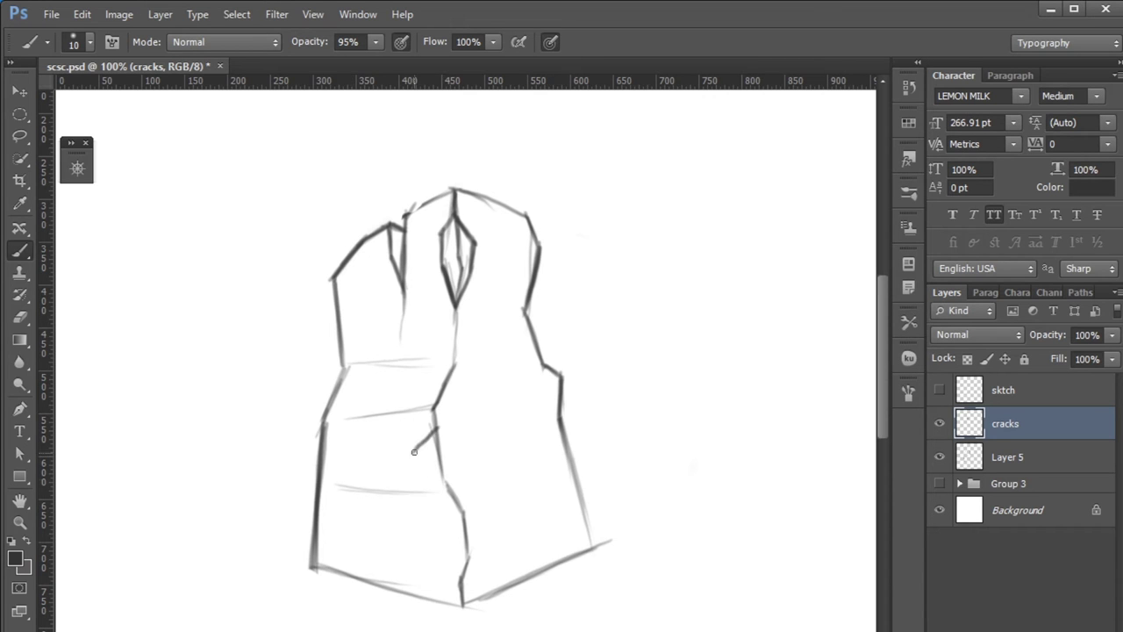
key("e")
left_click_drag(458, 448, 459, 504)
key("b")
left_click_drag(466, 518, 447, 481)
Step: On the sktch layer, write 'light' with an arrow pointing toward the pillar
scroll(761, 604, "up", 3)
left_click(939, 390)
left_click(1004, 390)
left_click_drag(578, 184, 650, 153)
key("ctrl+z")
left_click_drag(562, 202, 647, 133)
left_click_drag(615, 176, 534, 200)
scroll(569, 301, "up", 3)
left_click_drag(546, 304, 565, 325)
scroll(569, 301, "left", 3)
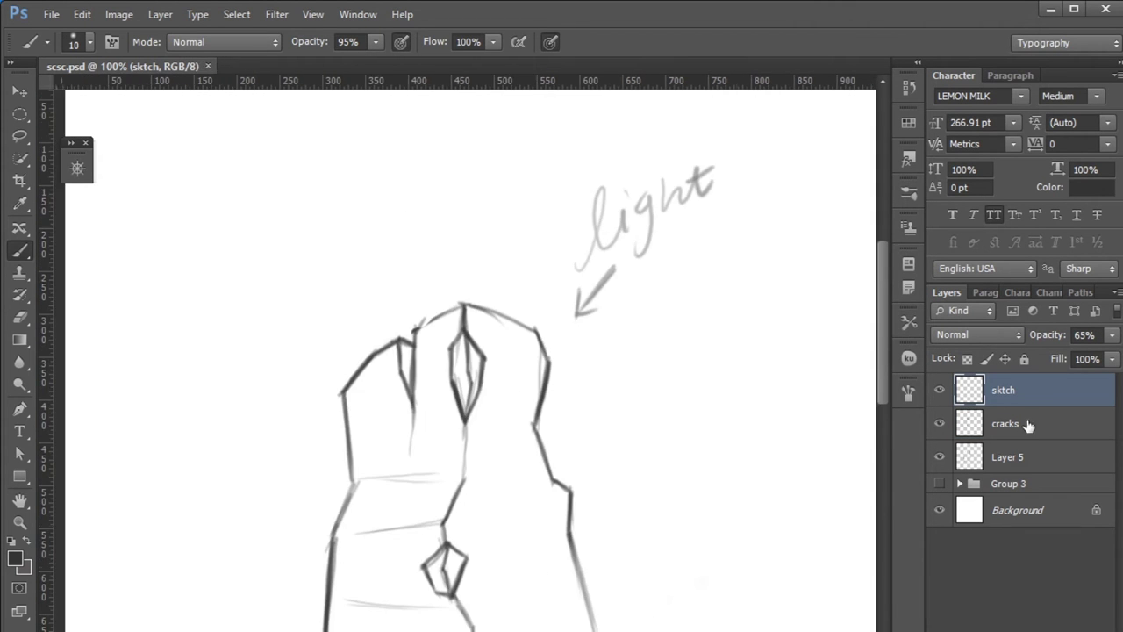
Step: On the cracks layer, use a size-15 brush to hatch the pillar's lower left
left_click(1005, 423)
scroll(338, 463, "down", 8)
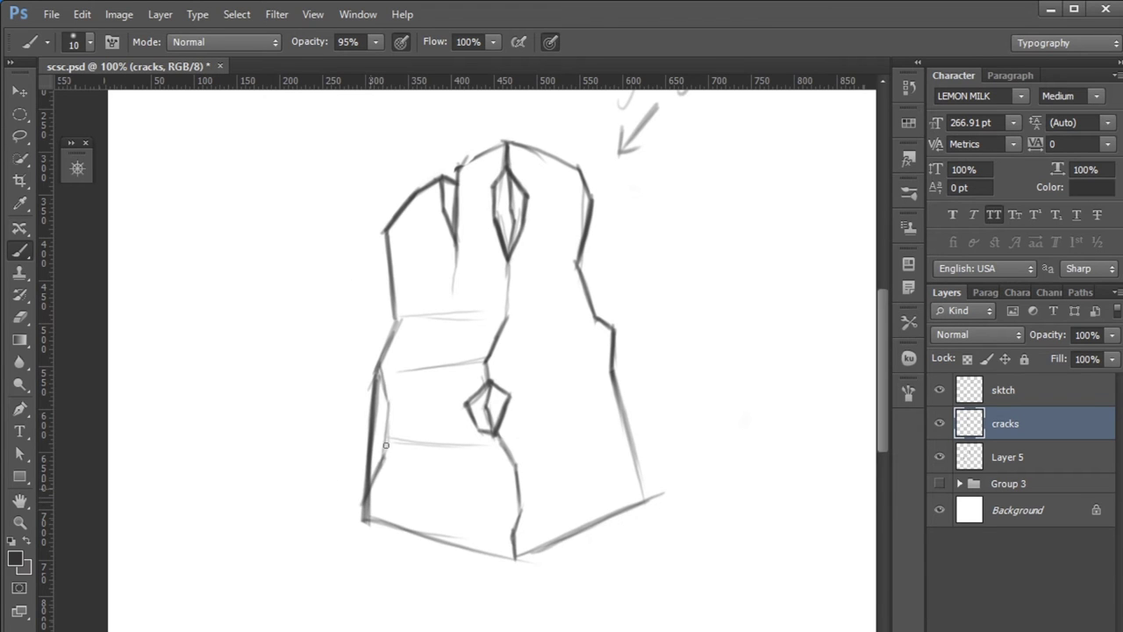
key("alt+bracketleft")
key("alt+bracketright")
left_click_drag(379, 463, 500, 469)
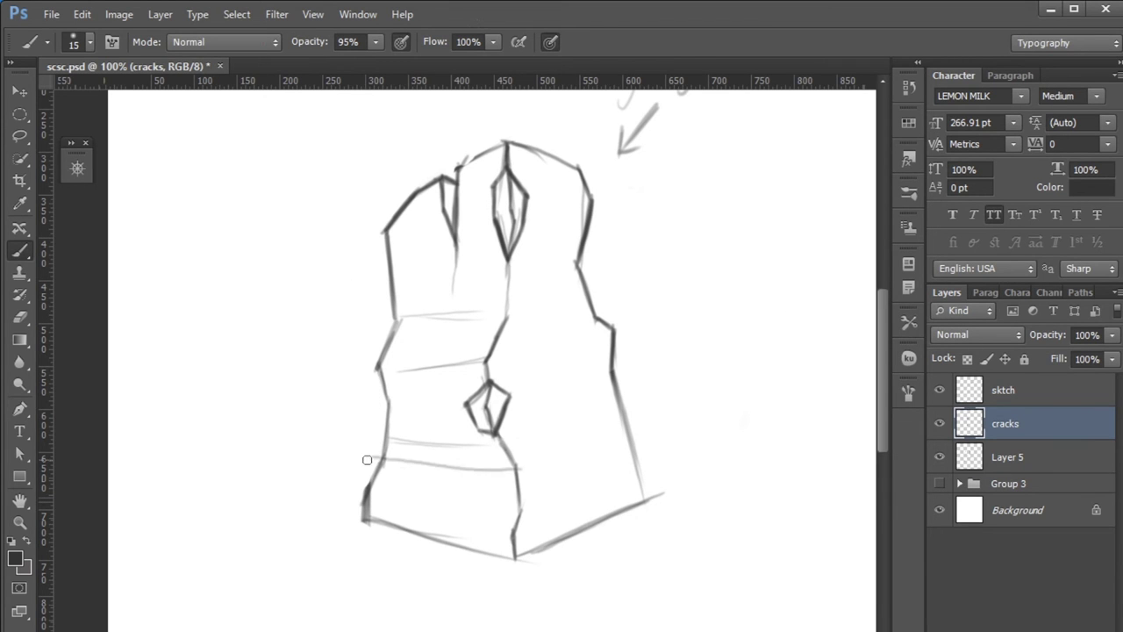
key("alt+bracketleft")
left_click_drag(372, 490, 504, 518)
left_click_drag(386, 438, 517, 441)
Step: Draw cracks on the right face and the top block, then save the document
left_click_drag(566, 313, 529, 383)
left_click_drag(525, 452, 566, 321)
left_click_drag(540, 151, 546, 249)
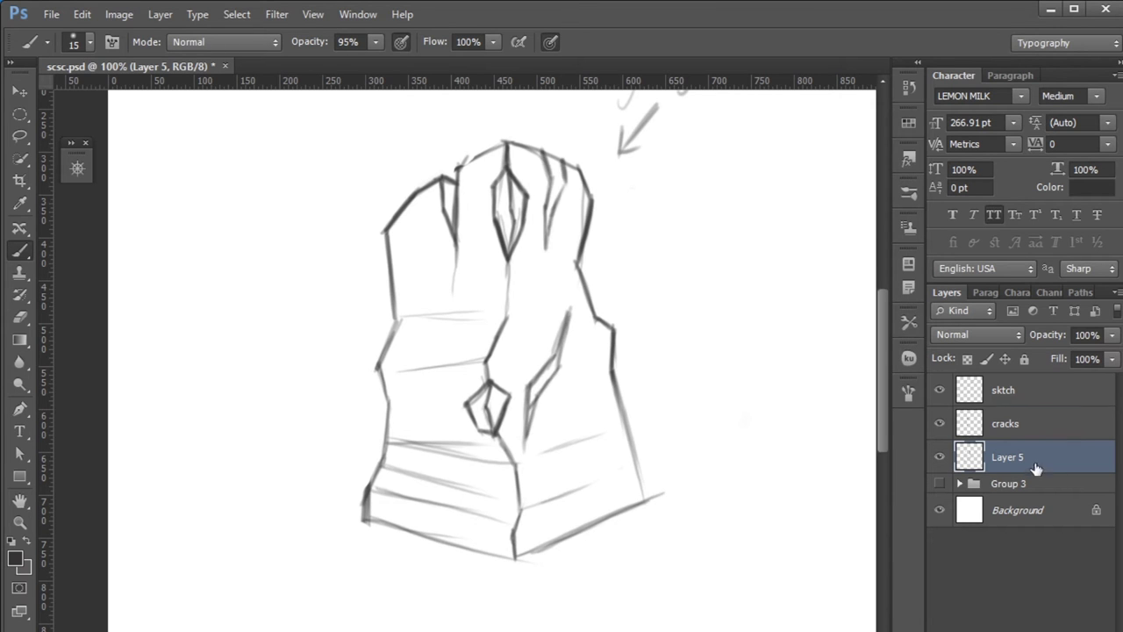
key("ctrl+s")
Step: Create a 'color' layer and fill a lasso selection of the left shadow side dark brown
key("ctrl+shift+n")
type("color")
key("Return")
key("l")
mouse_move(442, 176)
left_mouse_down()
mouse_move(310, 442)
mouse_move(353, 455)
left_mouse_up()
left_click(13, 559)
left_click(775, 418)
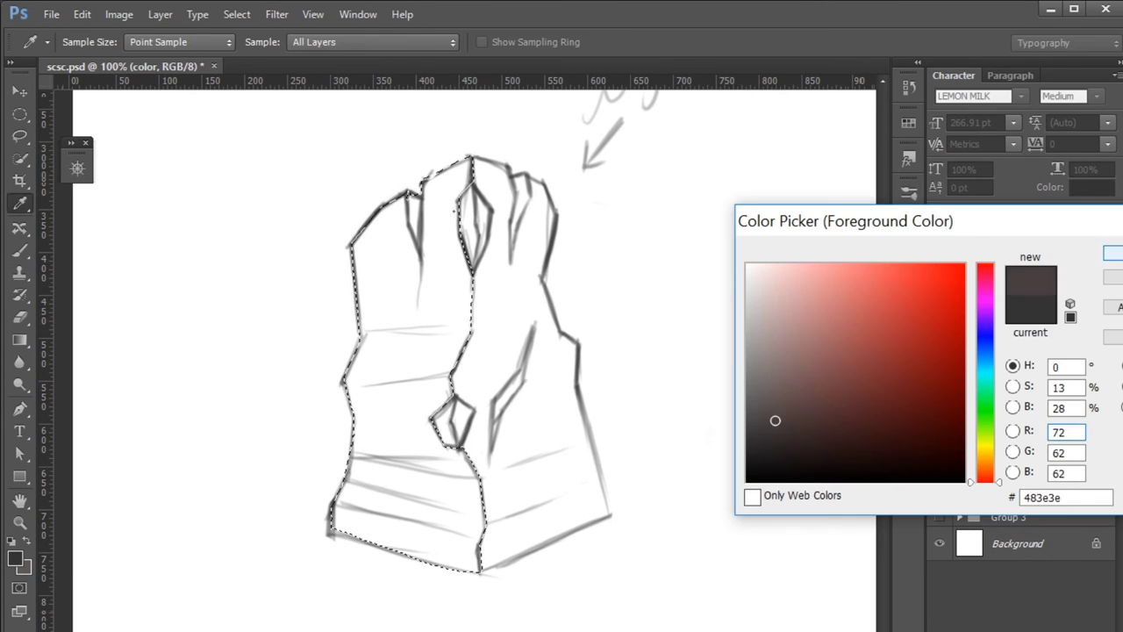
key("Return")
key("alt+BackSpace")
key("ctrl+d")
Step: Fill a lasso selection of the pillar's lit right side with light grey
key("z")
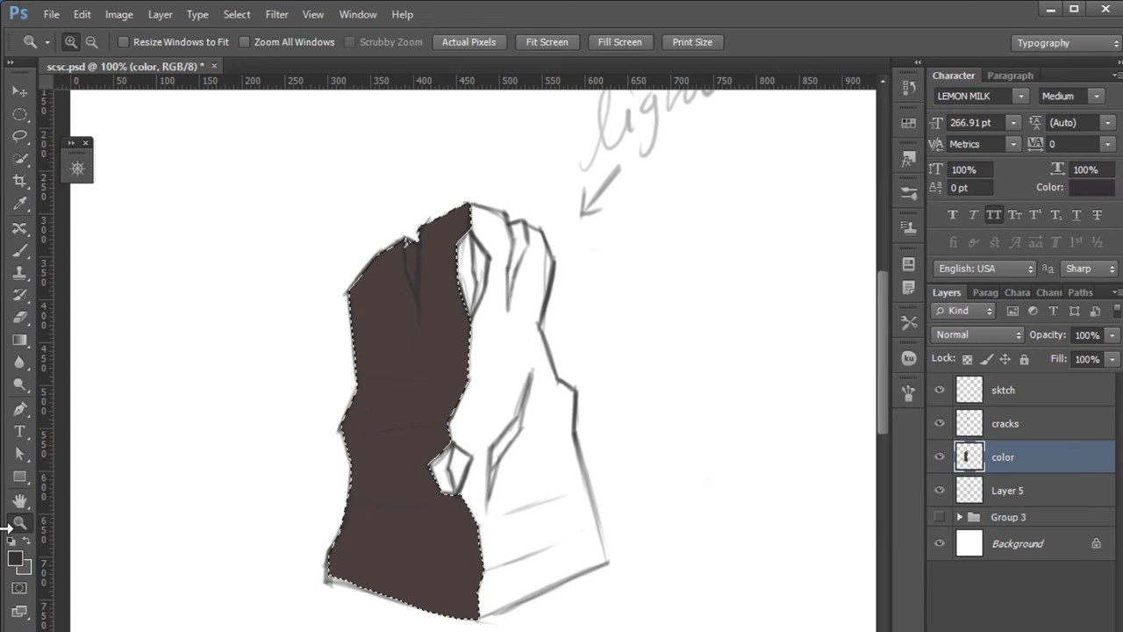
key("l")
left_click_drag(488, 220, 585, 405)
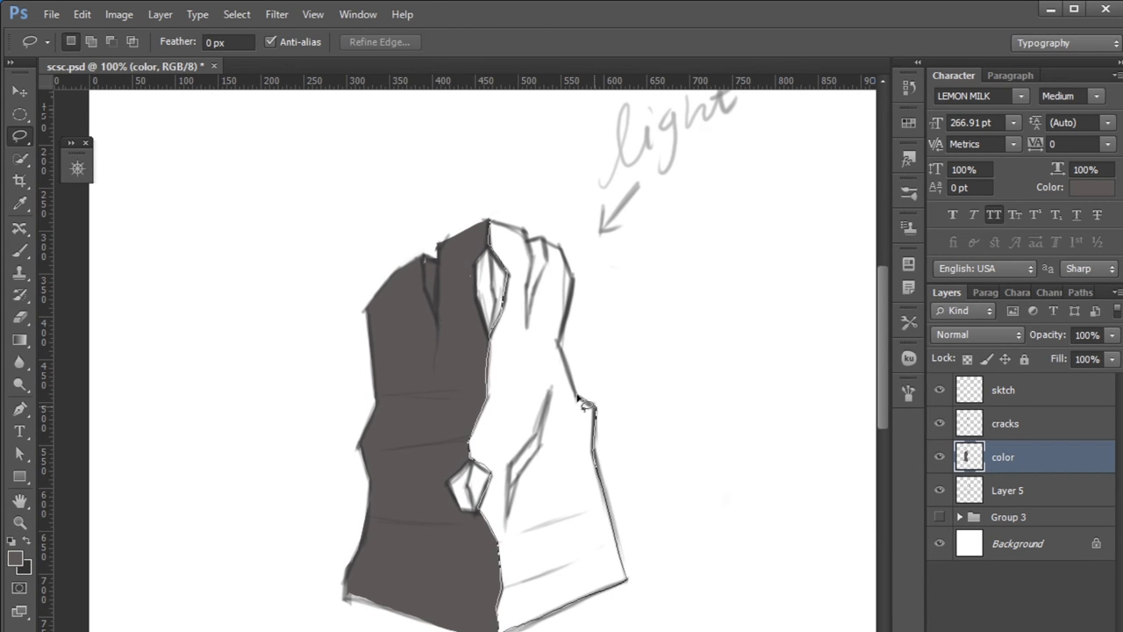
left_click_drag(510, 236, 488, 219)
left_click(13, 558)
key("Return")
key("b")
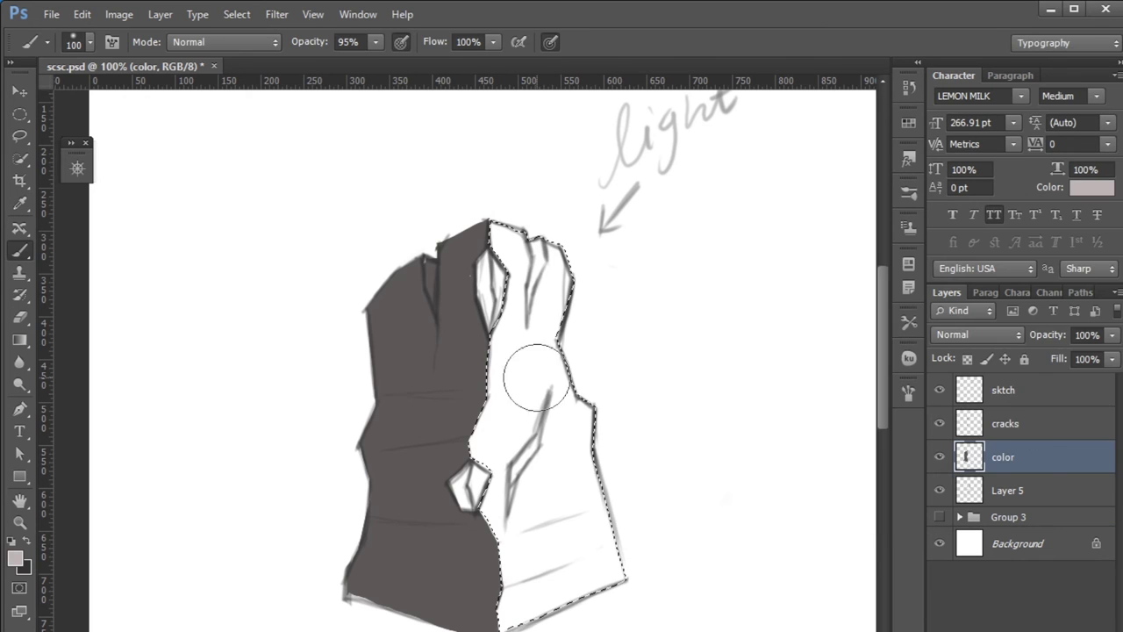
key("alt+BackSpace")
Step: Show the cracks layer, move color below Layer 5, and paint the remaining right side light grey
left_click(942, 425)
left_click(940, 423)
left_click_drag(1003, 457, 1004, 496)
mouse_move(576, 419)
left_mouse_down()
mouse_move(515, 220)
mouse_move(542, 532)
left_mouse_up()
key("ctrl+d")
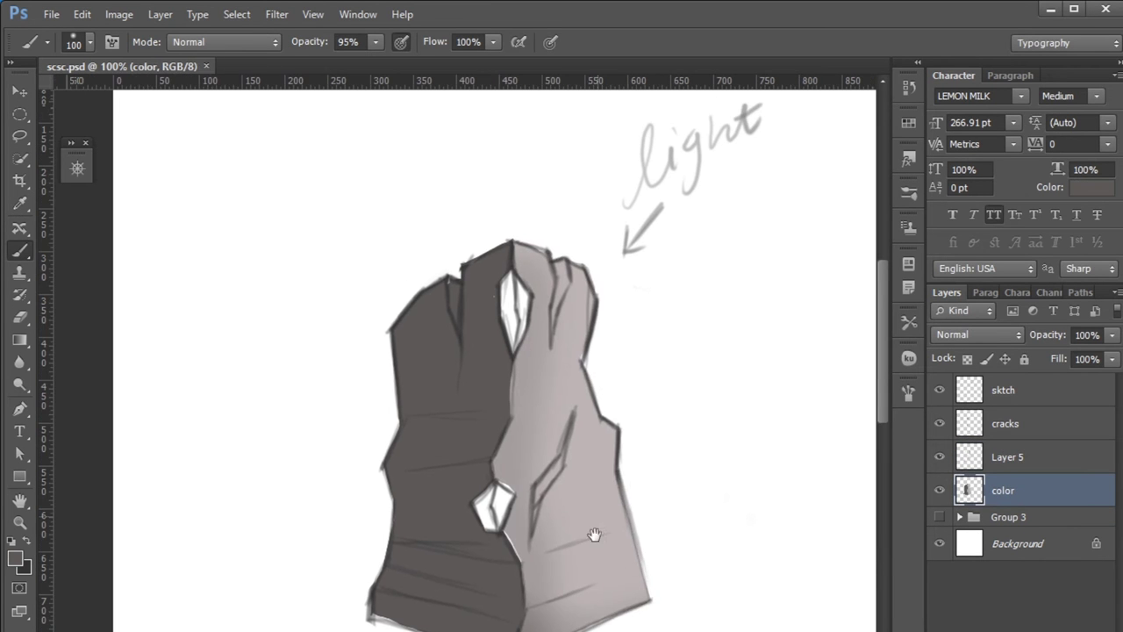
Step: Add a new layer clipped to the color layer and zoom to 200%
key("z")
left_click(1005, 424)
left_click(1018, 457, "shift")
key("ctrl+shift+alt+n")
key("ctrl+alt+g")
left_click(518, 342)
Step: Paint a dark stroke in the top crack and shade a lasso-selected facet
key("b")
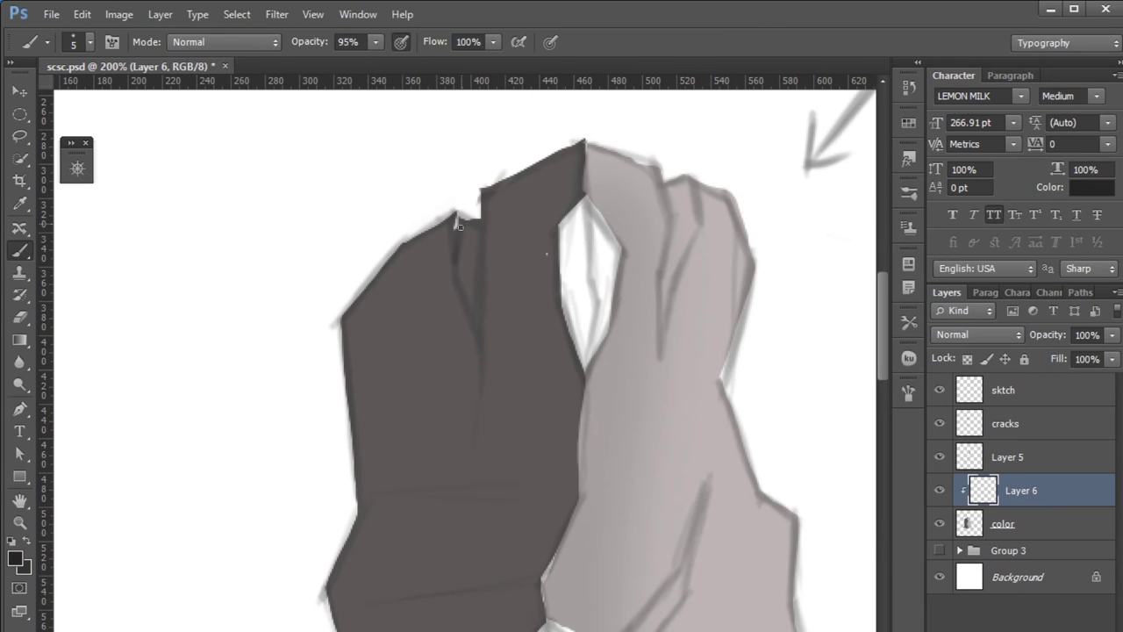
left_click_drag(460, 227, 473, 286)
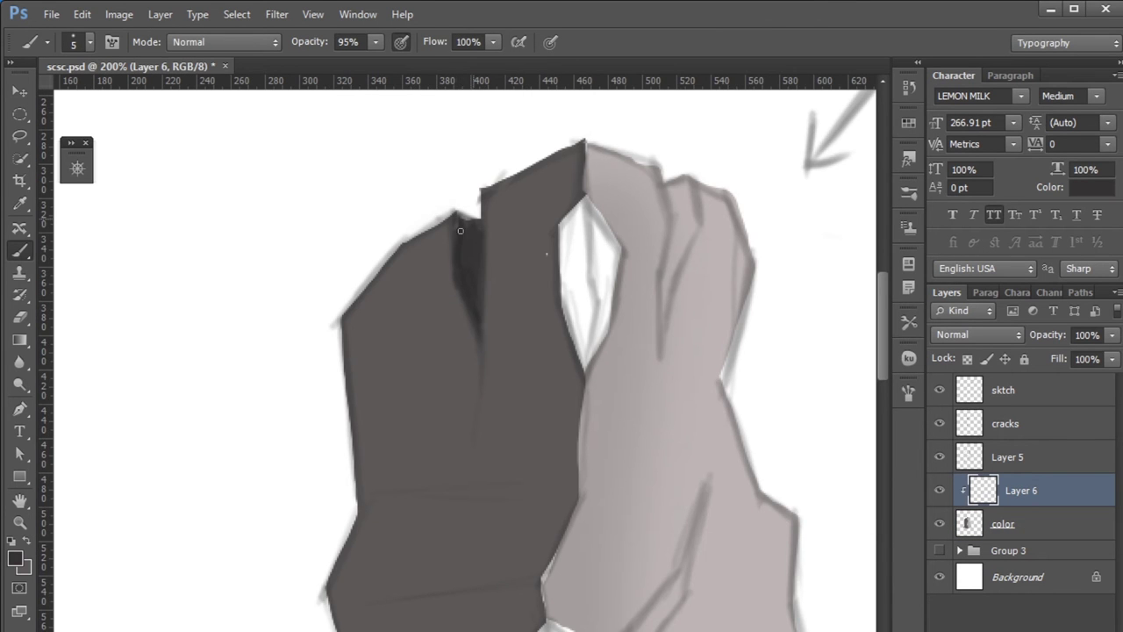
key("l")
left_click_drag(504, 222, 514, 340)
left_click_drag(471, 415, 489, 308)
key("b")
mouse_move(437, 411)
left_mouse_down()
mouse_move(488, 343)
mouse_move(509, 355)
left_mouse_up()
Step: Select and paint a dark shading wedge near the top of the pillar
key("l")
key("b")
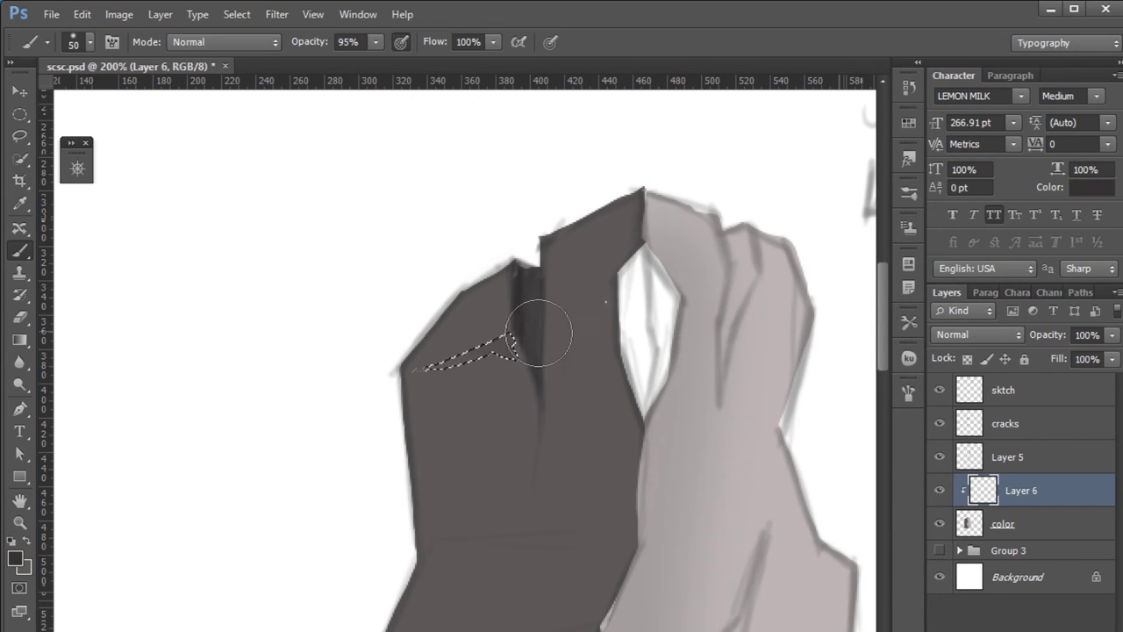
key("l")
left_click_drag(527, 316, 574, 290)
key("b")
mouse_move(605, 360)
left_mouse_down()
mouse_move(677, 300)
mouse_move(482, 352)
mouse_move(435, 474)
left_mouse_up()
Step: Pick a new shading colour and paint a facet on the pillar's left edge
key("l")
key("b")
key("i")
left_click(15, 558)
key("Return")
key("b")
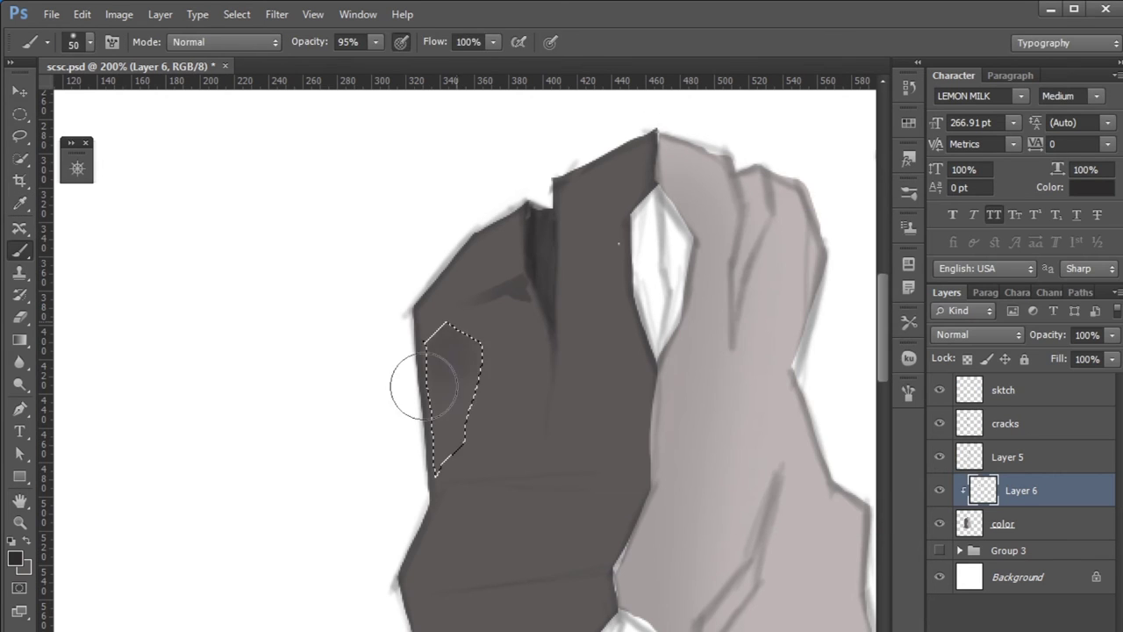
key("l")
left_click_drag(467, 410, 527, 411)
key("b")
left_click_drag(496, 369, 511, 363)
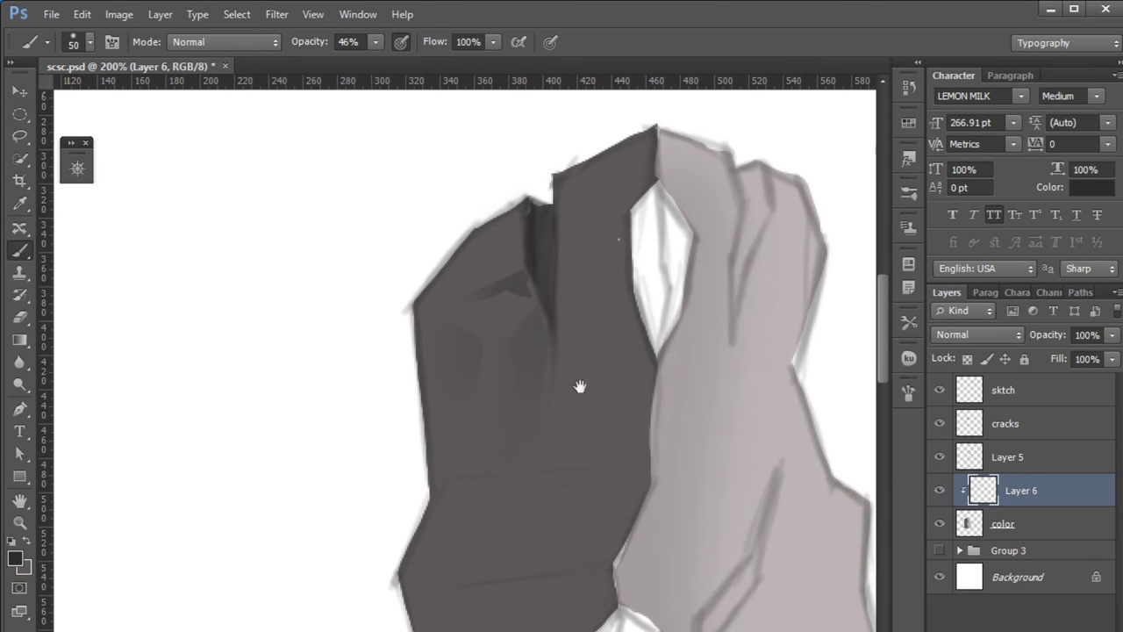
Step: At 46% brush opacity, lighten one shadow-side facet and darken a lower facet
key("l")
left_click_drag(474, 325, 514, 439)
key("b")
left_click_drag(501, 321, 509, 386)
mouse_move(667, 488)
left_mouse_down()
mouse_move(694, 475)
mouse_move(622, 517)
left_mouse_up()
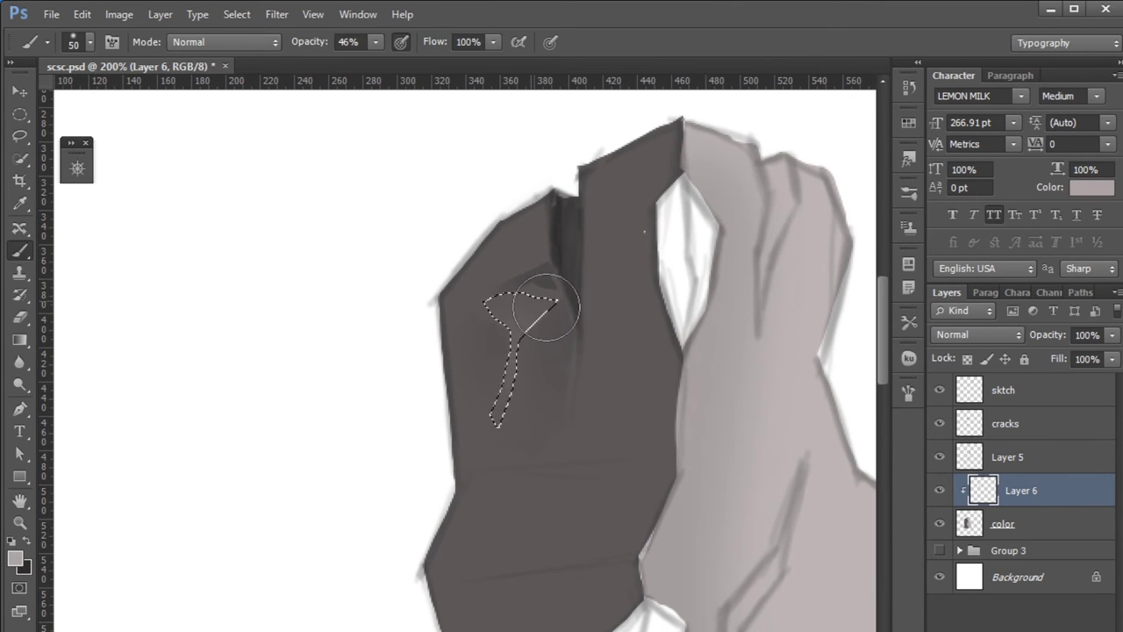
key("l")
key("b")
mouse_move(612, 169)
left_mouse_down()
mouse_move(517, 226)
mouse_move(579, 176)
left_mouse_up()
key("l")
left_click_drag(596, 280, 514, 450)
Step: On the color layer, paint the white gap at the pillar's top dark
key("b")
left_click_drag(565, 397, 492, 392)
key("l")
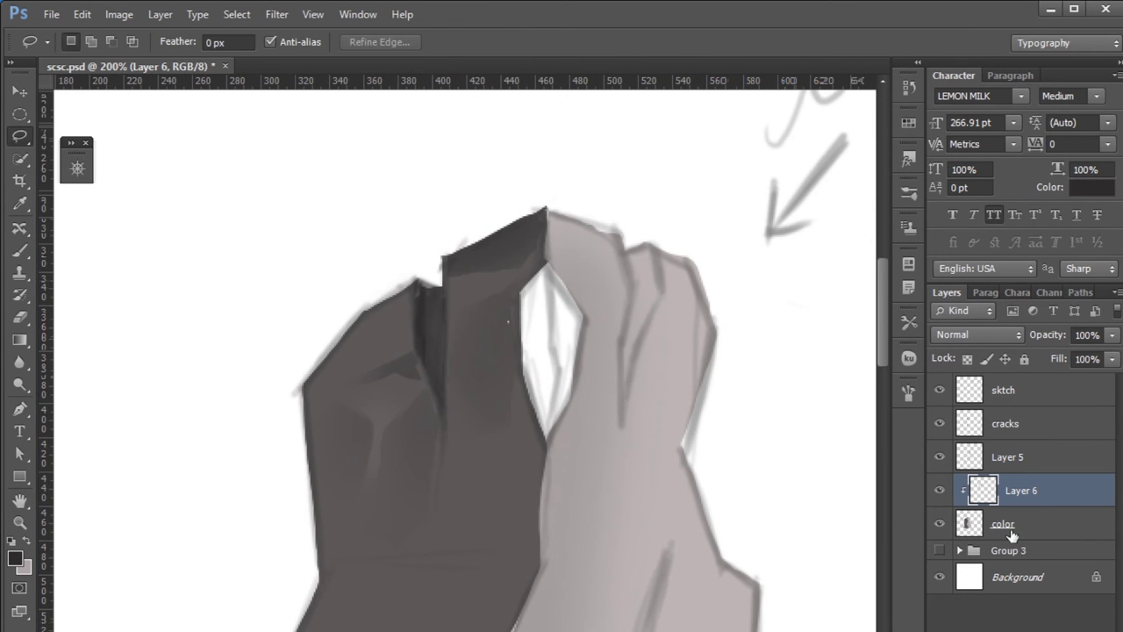
left_click(1003, 524)
key("b")
mouse_move(547, 451)
left_mouse_down()
mouse_move(529, 263)
mouse_move(553, 421)
left_mouse_up()
scroll(438, 612, "up", 2)
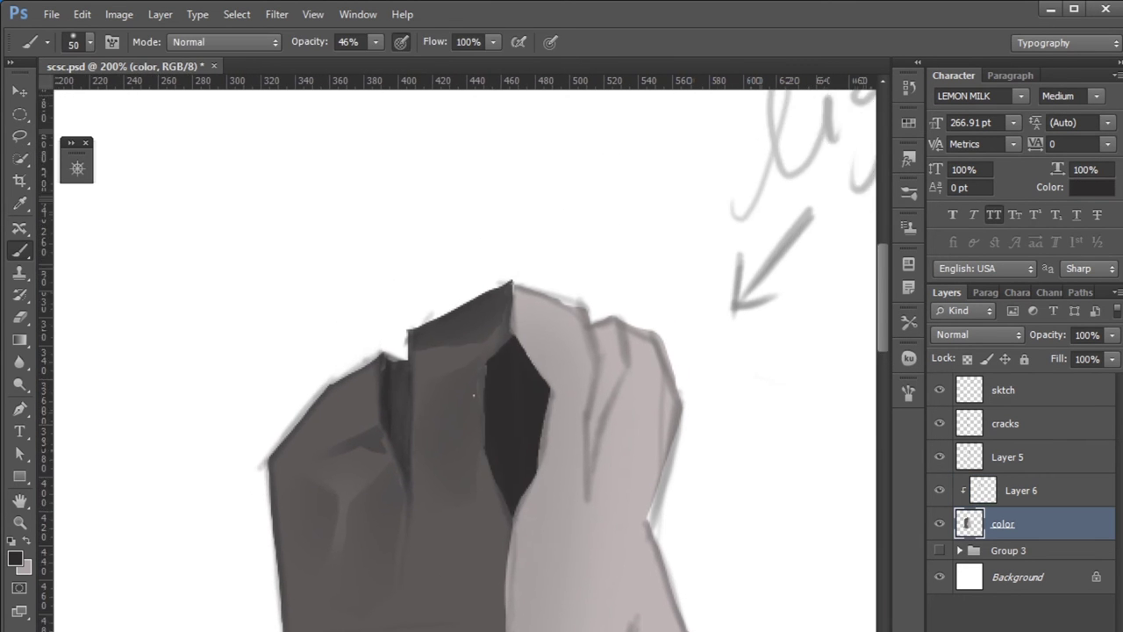
Step: Back on Layer 6, lighten the top crack's inner face and clear the selection
key("l")
left_click(1021, 490)
left_click_drag(513, 338, 514, 516)
key("b")
left_click_drag(518, 369, 516, 424)
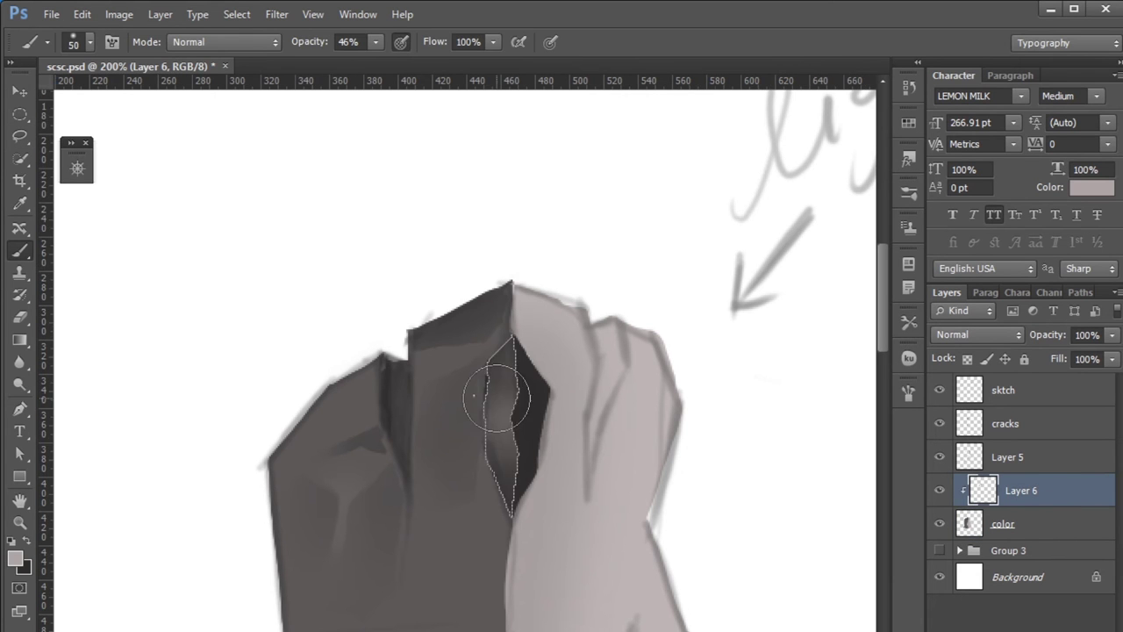
left_click_drag(746, 600, 751, 555)
key("ctrl+d")
Step: Add a new layer above Layer 6 named 'h light'
key("ctrl+shift+alt+n")
double_click(1009, 490)
type("h light")
key("Return")
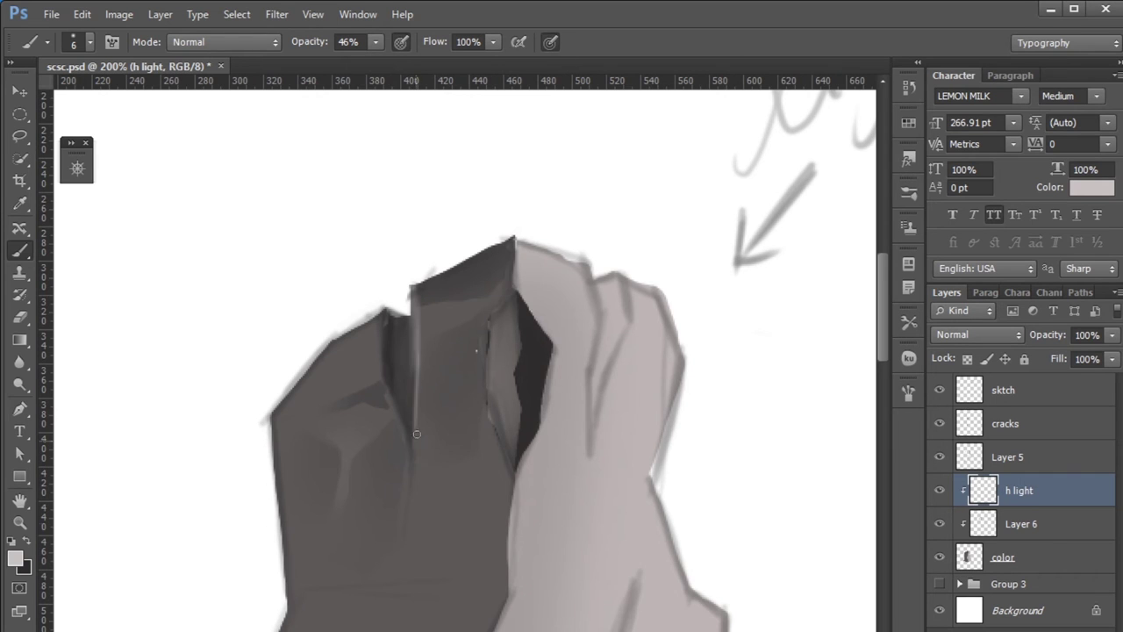
Step: Hide the cracks and Layer 5 sketch lines, then paint thin highlights along the crack edges
key("ctrl+comma")
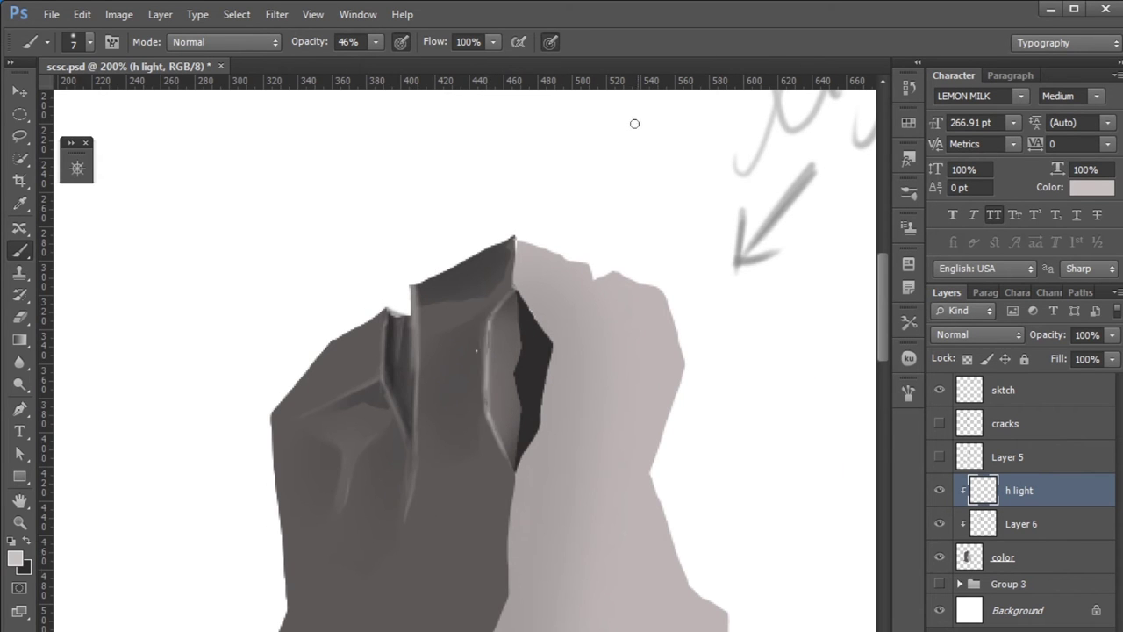
left_click_drag(635, 120, 666, 157)
left_click(521, 393, "alt")
left_click(1018, 557)
left_click(941, 490)
Step: On Layer 6, lasso a horizontal band across the lower-left of the pillar
scroll(667, 392, "down", 3)
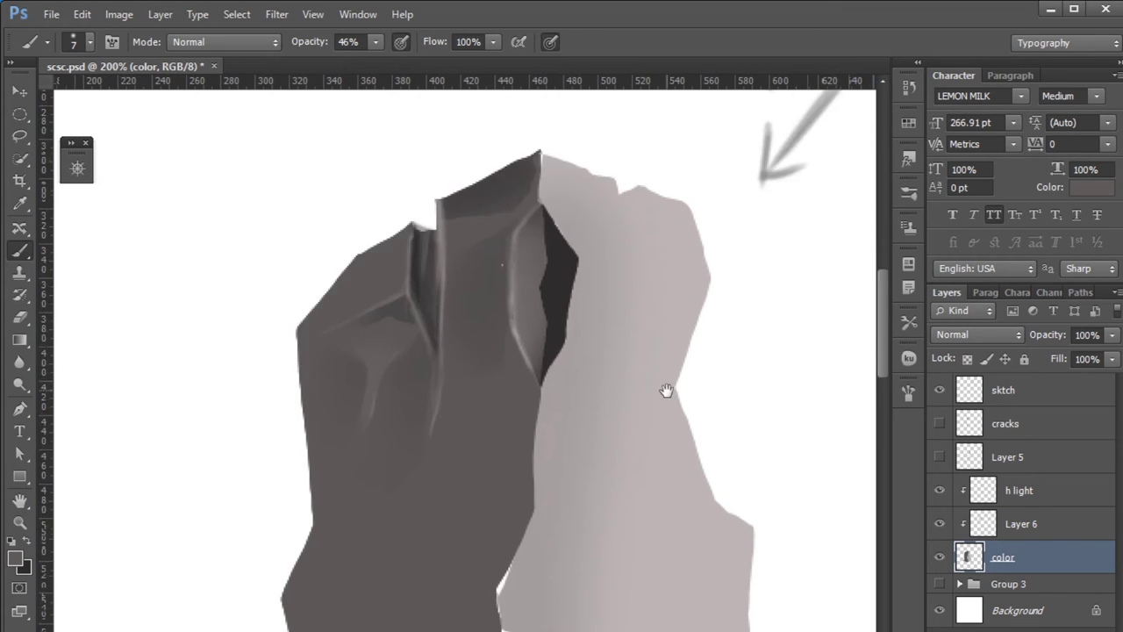
key("l")
key("alt+bracketright")
mouse_move(299, 451)
left_mouse_down()
mouse_move(524, 410)
mouse_move(270, 520)
left_mouse_up()
key("b")
left_click(515, 464, "alt")
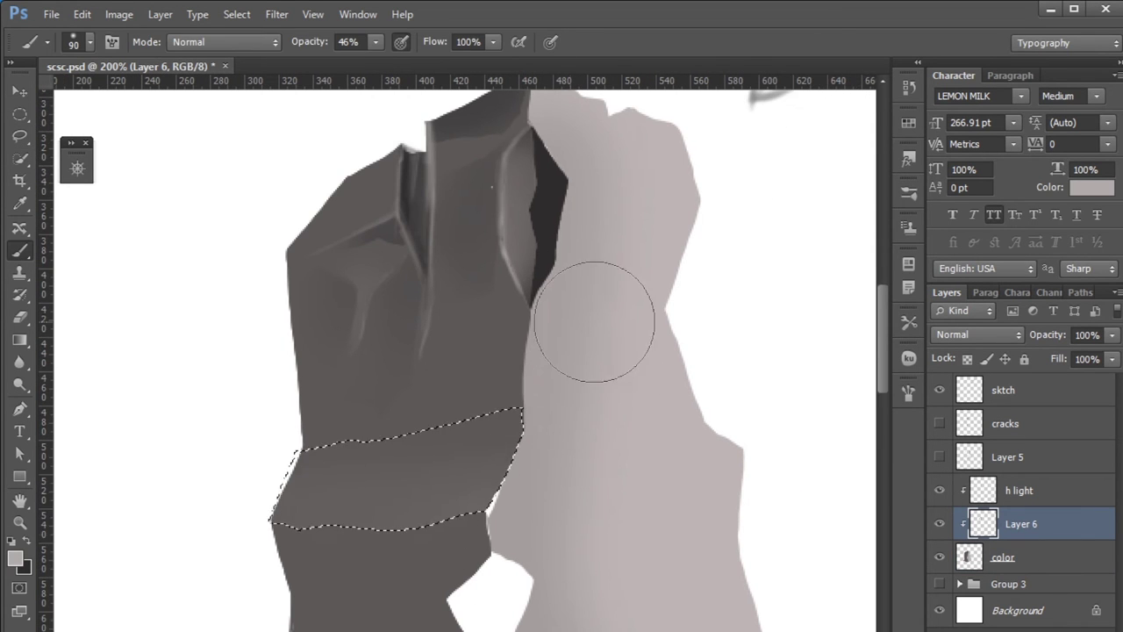
Step: Set the painting colour to black and show the Navigator overview of the lower pillar
key("l")
key("b")
key("d")
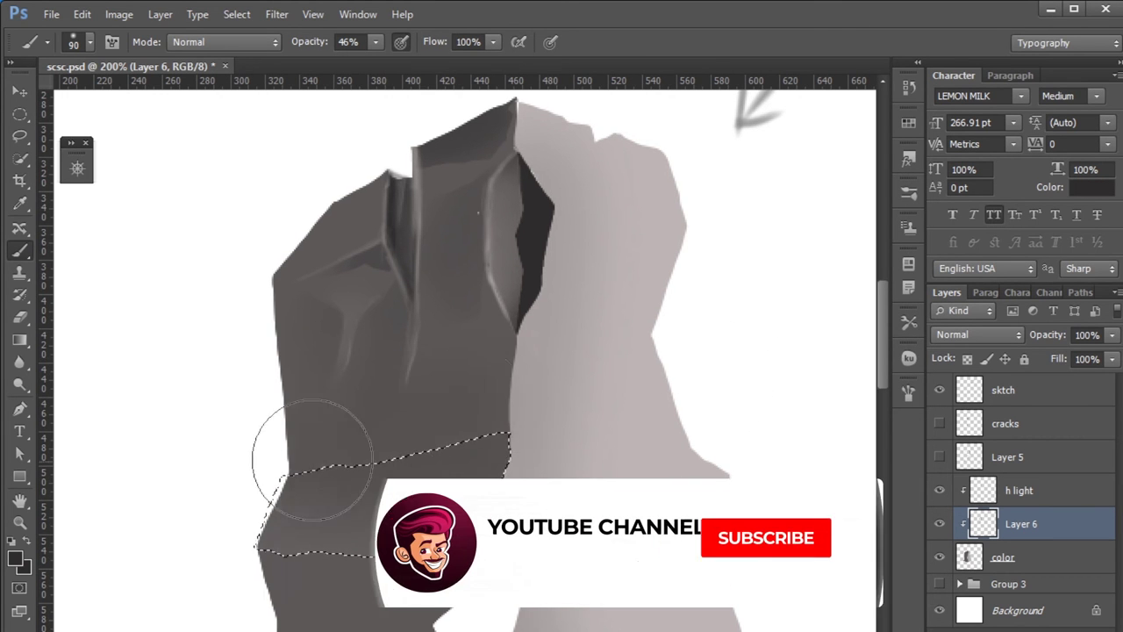
left_click_drag(578, 454, 607, 392)
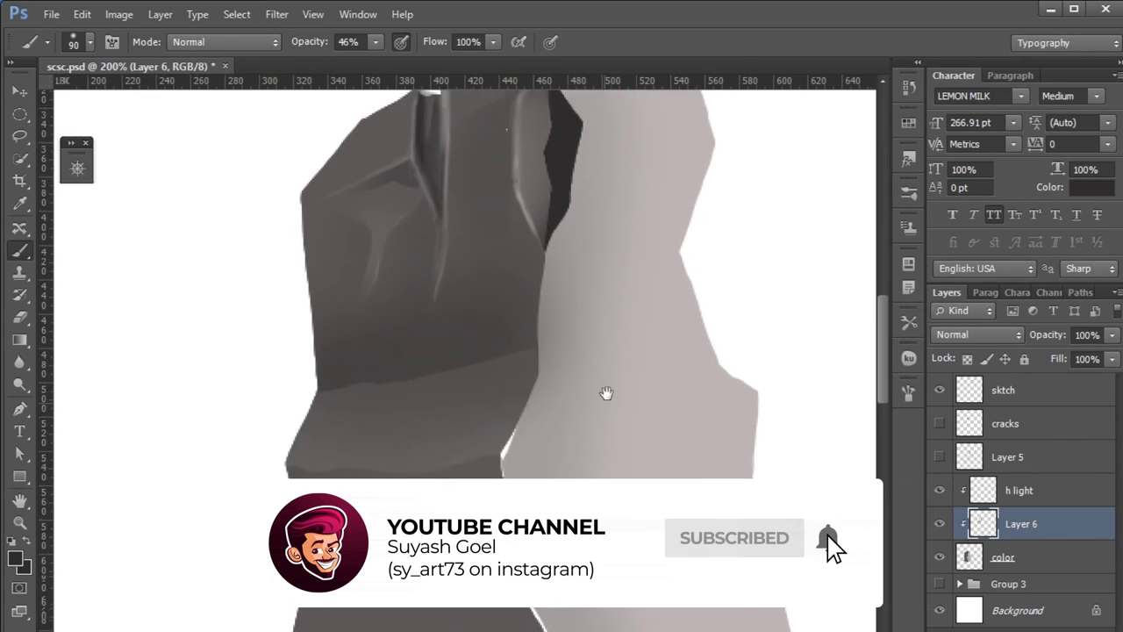
left_click(77, 168)
scroll(551, 463, "up", 2)
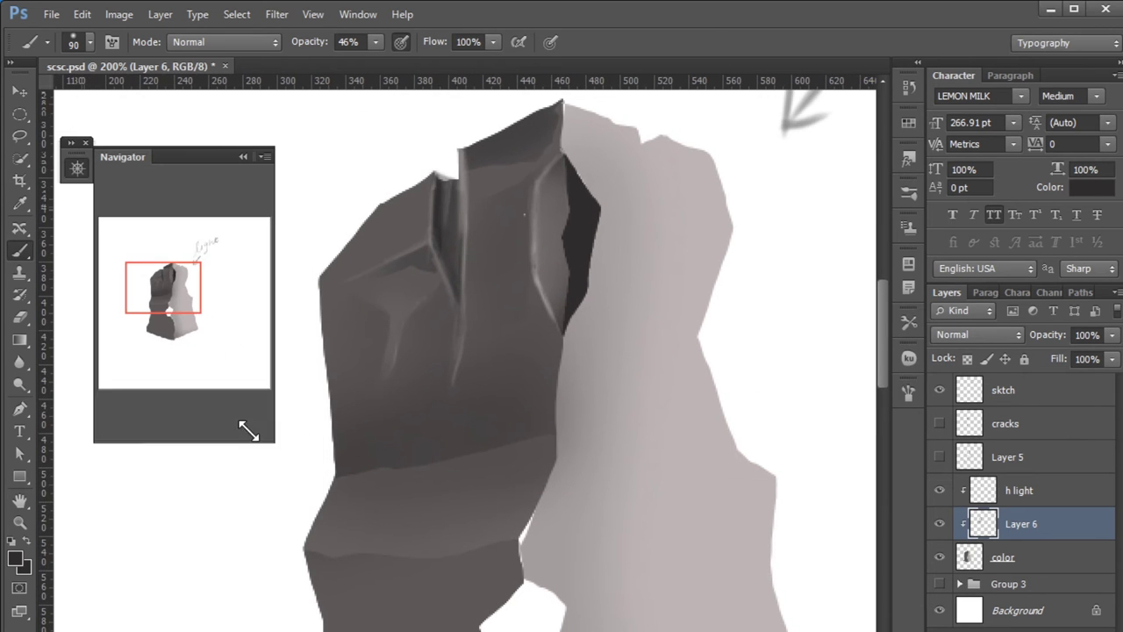
Step: Shorten the Navigator panel and paint the ledge below the upper block light grey
left_click_drag(248, 431, 248, 369)
mouse_move(594, 436)
left_mouse_down()
mouse_move(609, 392)
mouse_move(622, 520)
left_mouse_up()
key("z")
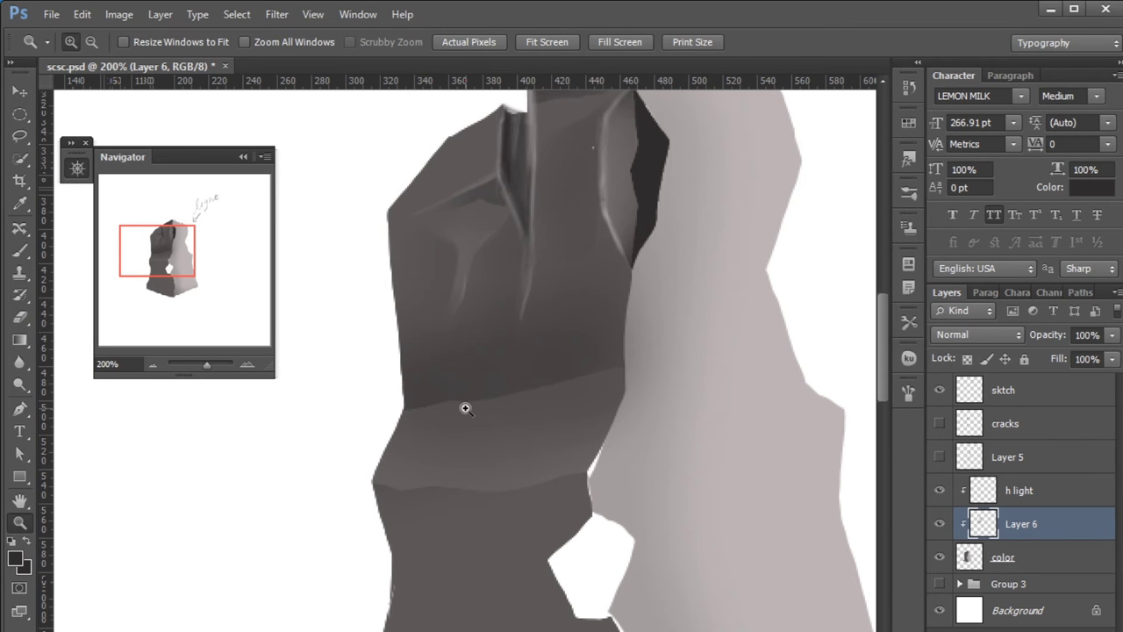
key("l")
left_click_drag(374, 481, 604, 435)
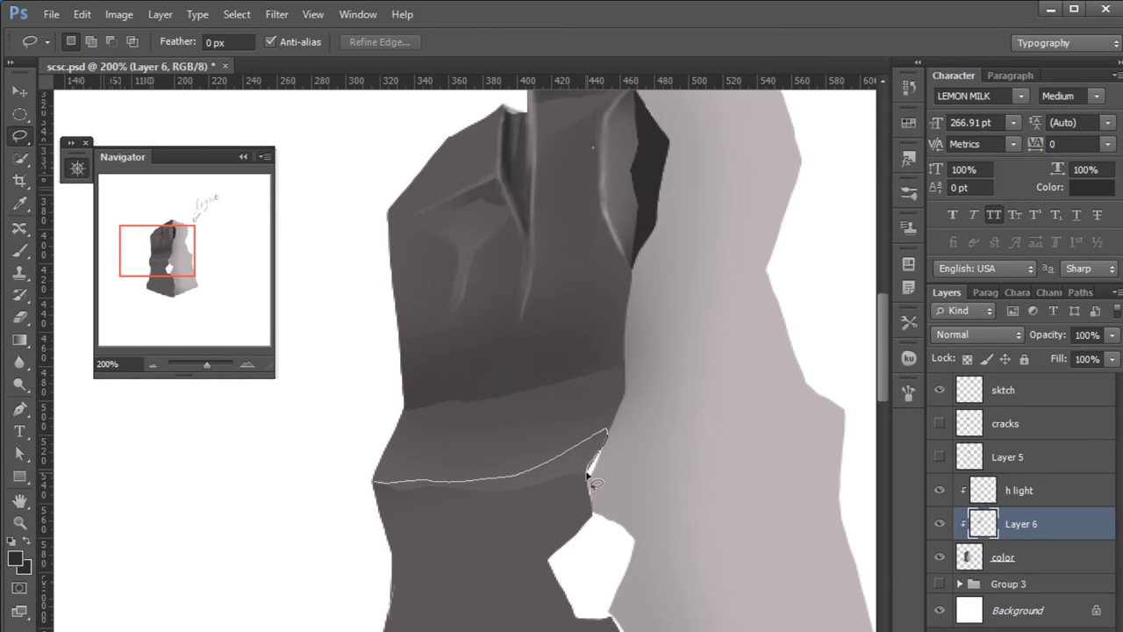
left_click_drag(413, 494, 377, 483)
key("b")
left_click(677, 448, "alt")
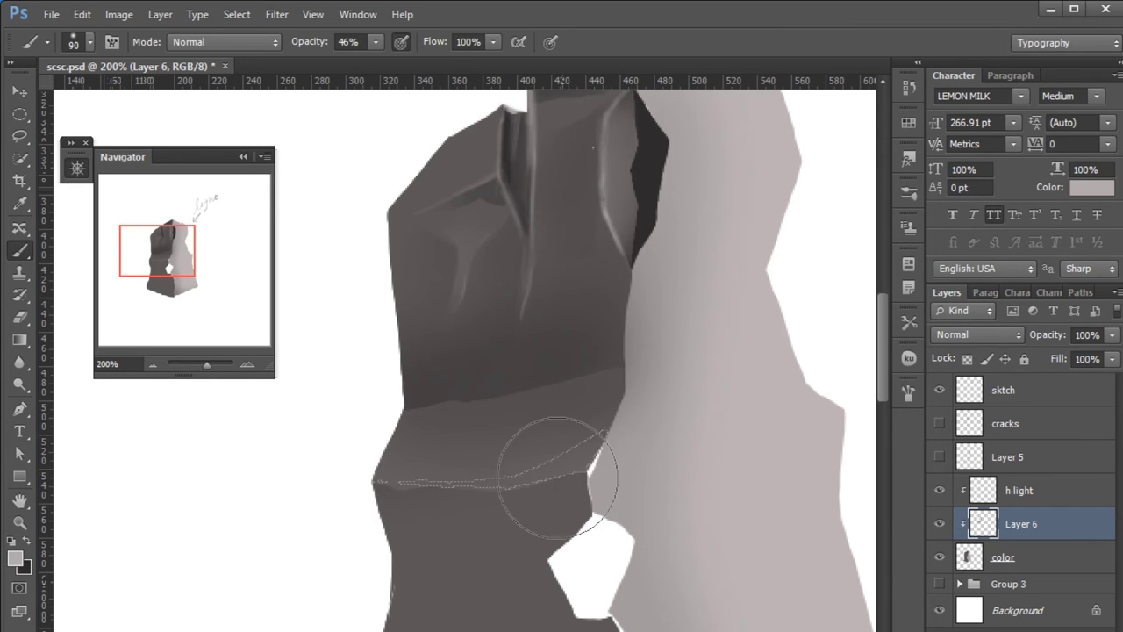
key("ctrl+d")
Step: Lasso the crack shape and fill it with dark grey
left_click_drag(682, 474, 712, 504)
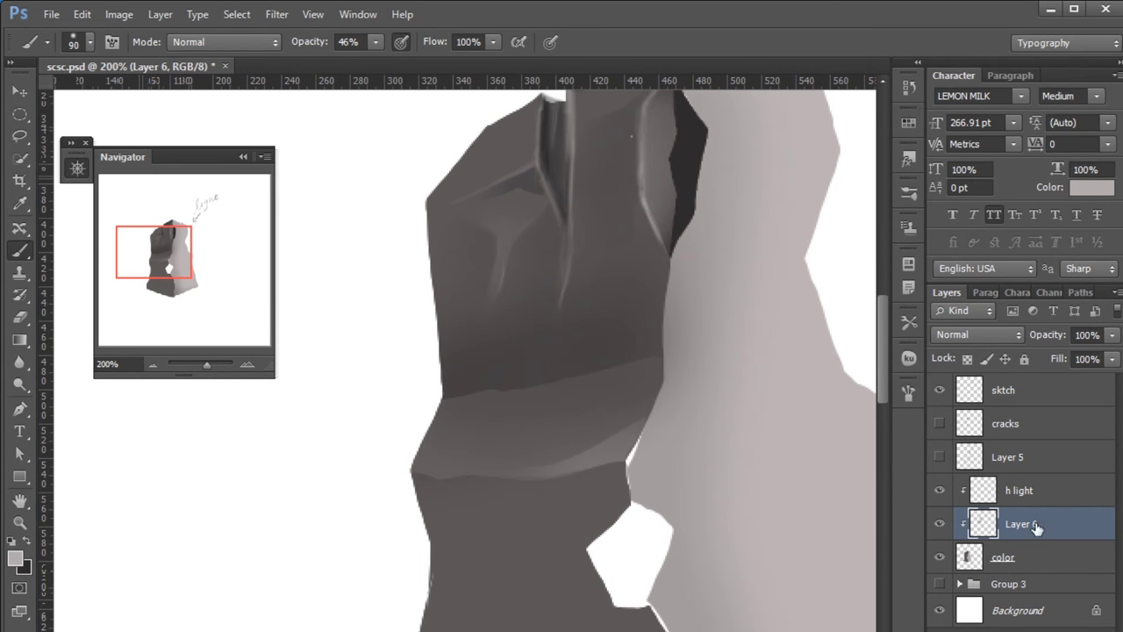
key("l")
mouse_move(664, 334)
left_mouse_down()
mouse_move(476, 390)
mouse_move(627, 360)
mouse_move(483, 390)
mouse_move(614, 369)
left_mouse_up()
key("Return")
key("b")
left_click(681, 196, "alt")
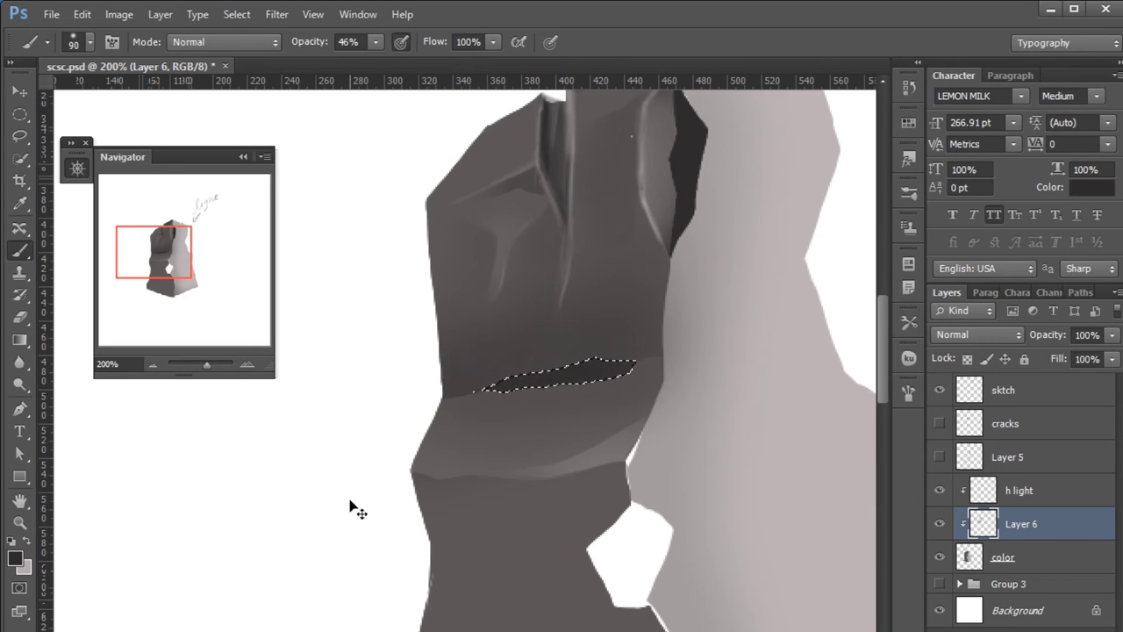
key("ctrl+d")
Step: Select another part of the crack and paint it in
left_click_drag(707, 525, 744, 551)
key("l")
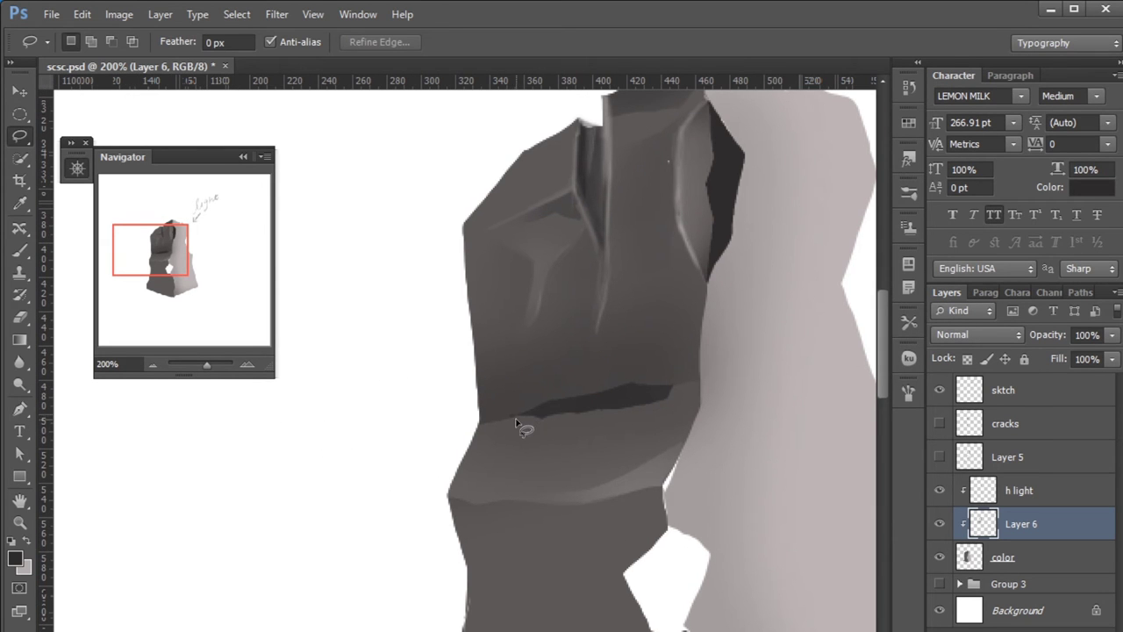
mouse_move(546, 427)
left_mouse_down()
mouse_move(526, 416)
mouse_move(649, 397)
left_mouse_up()
key("b")
key("x")
left_click(657, 322, "alt")
key("ctrl+d")
Step: Shrink the brush and sample light grey and near-black from the stone for fine lines
left_click_drag(595, 493, 556, 514)
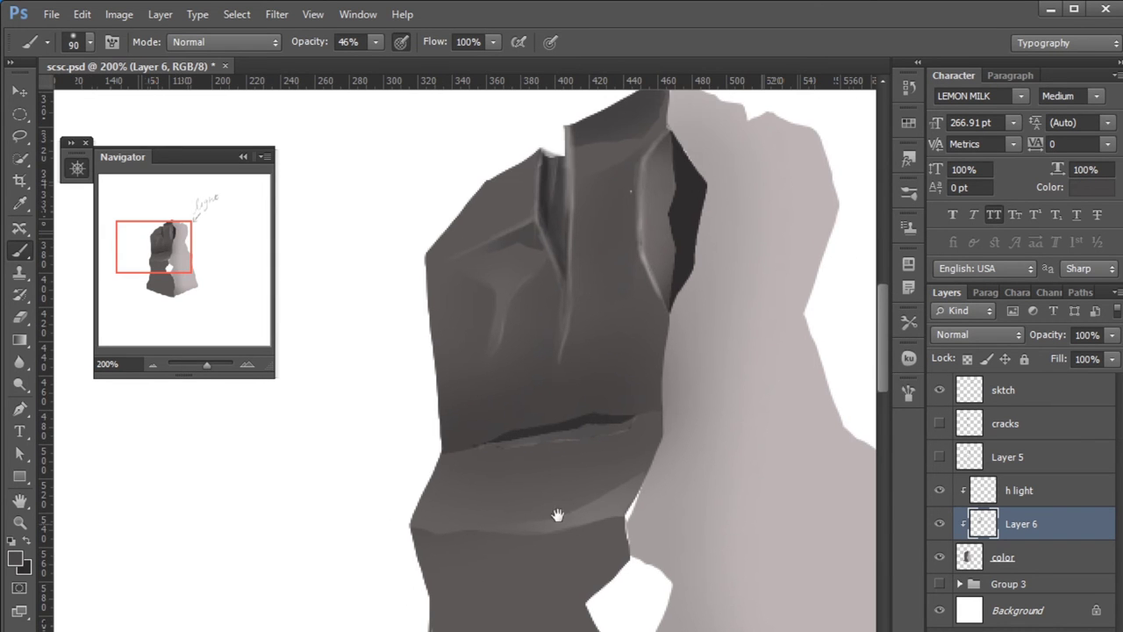
key("alt+bracketright")
left_click(680, 492, "alt")
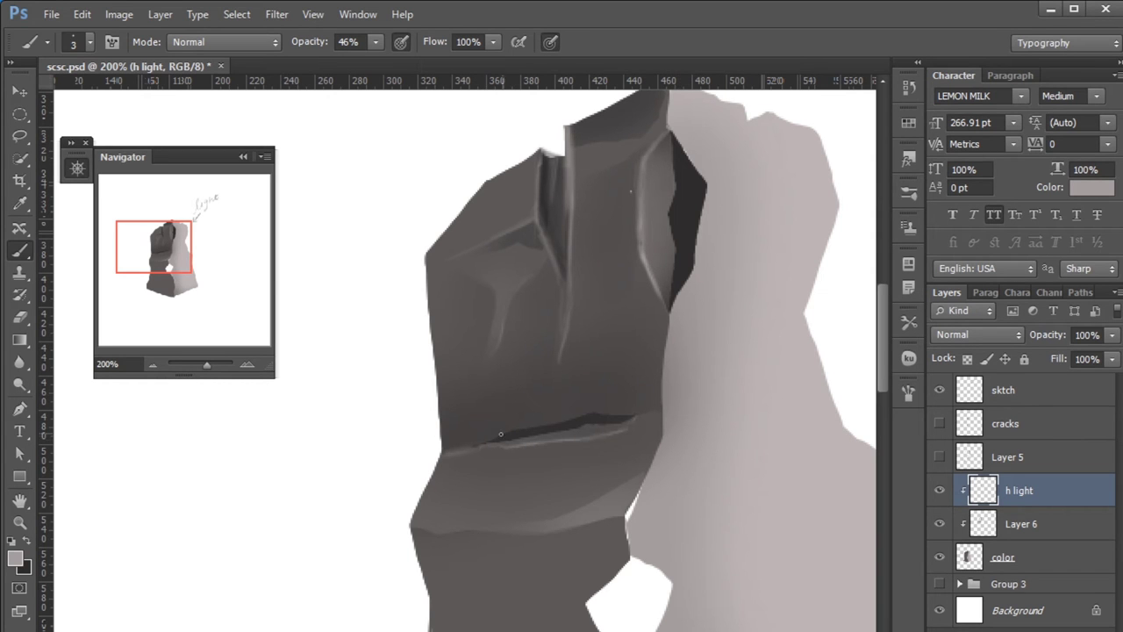
left_click(689, 224, "alt")
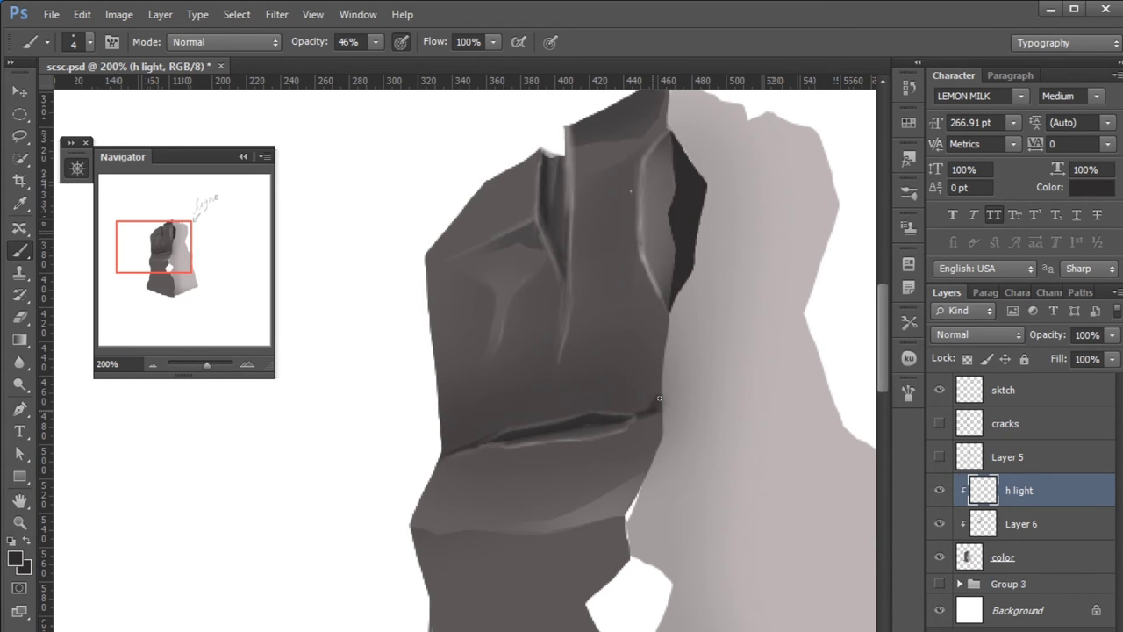
key("z")
left_click(719, 392, "alt")
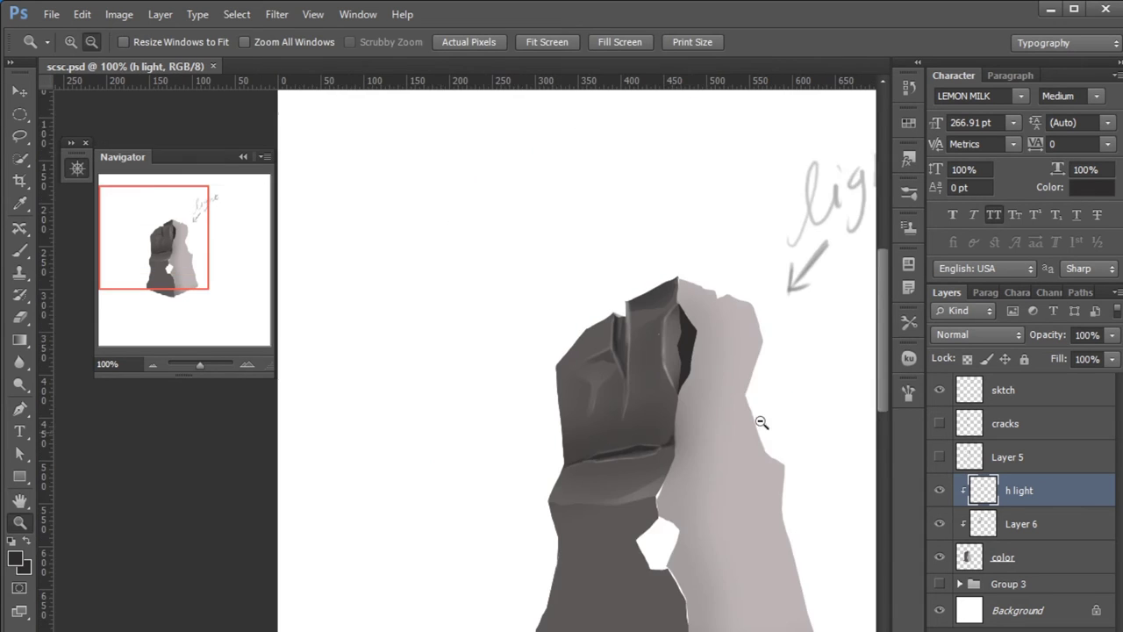
left_click(657, 363)
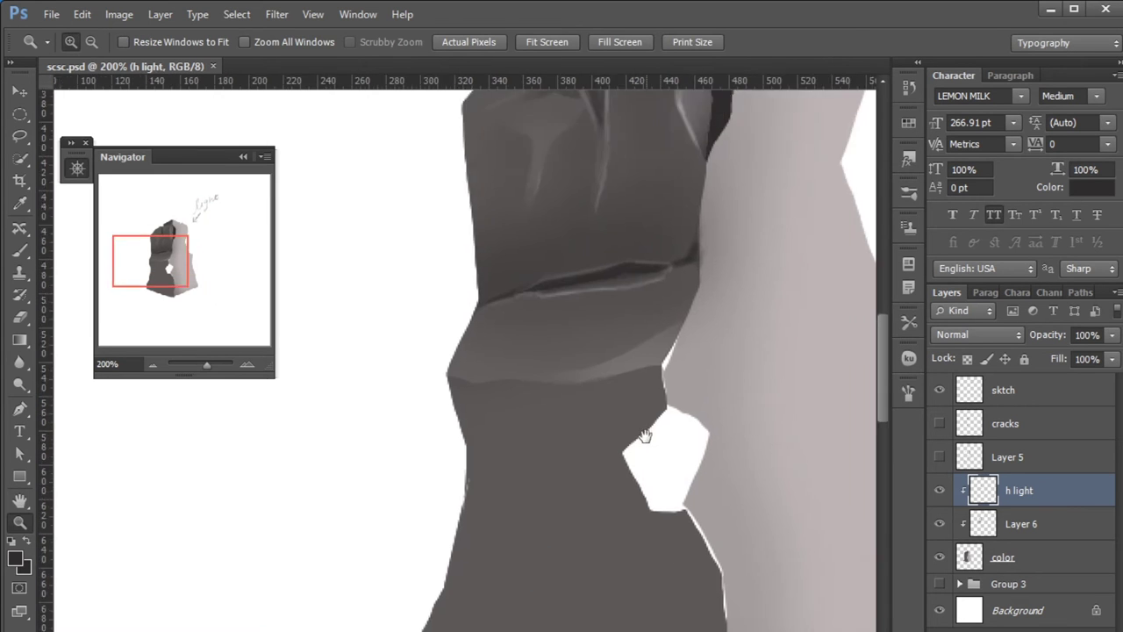
left_click(1027, 526)
Step: Paint along the left edge of the lower block inside a lasso selection
key("l")
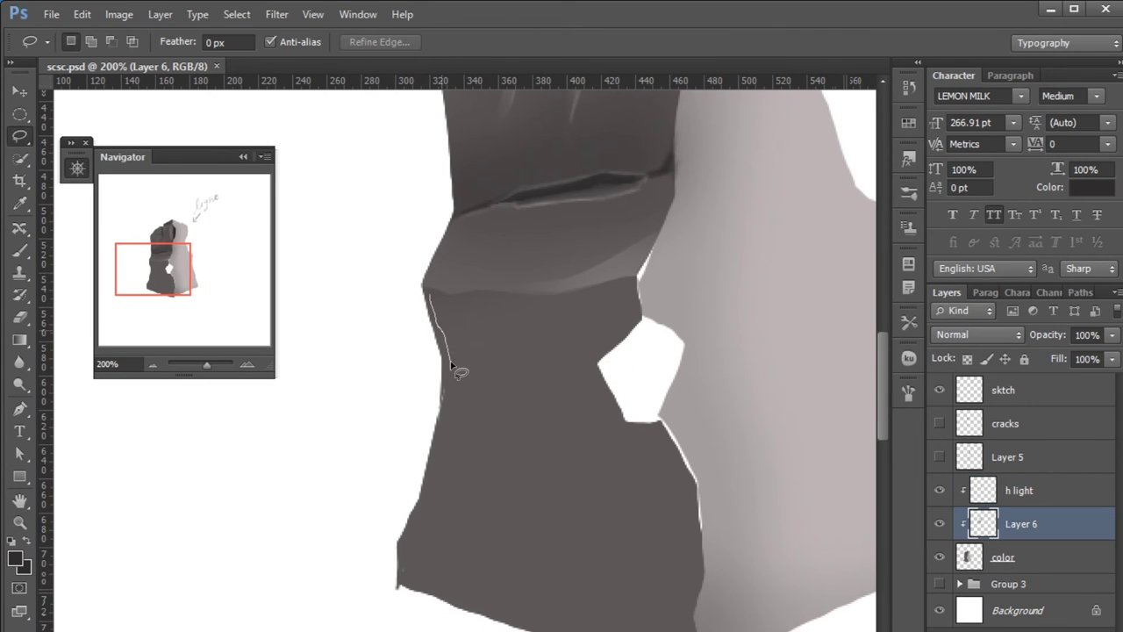
key("b")
mouse_move(447, 306)
left_mouse_down()
mouse_move(439, 300)
mouse_move(474, 351)
left_mouse_up()
key("ctrl+d")
scroll(553, 367, "up", 2)
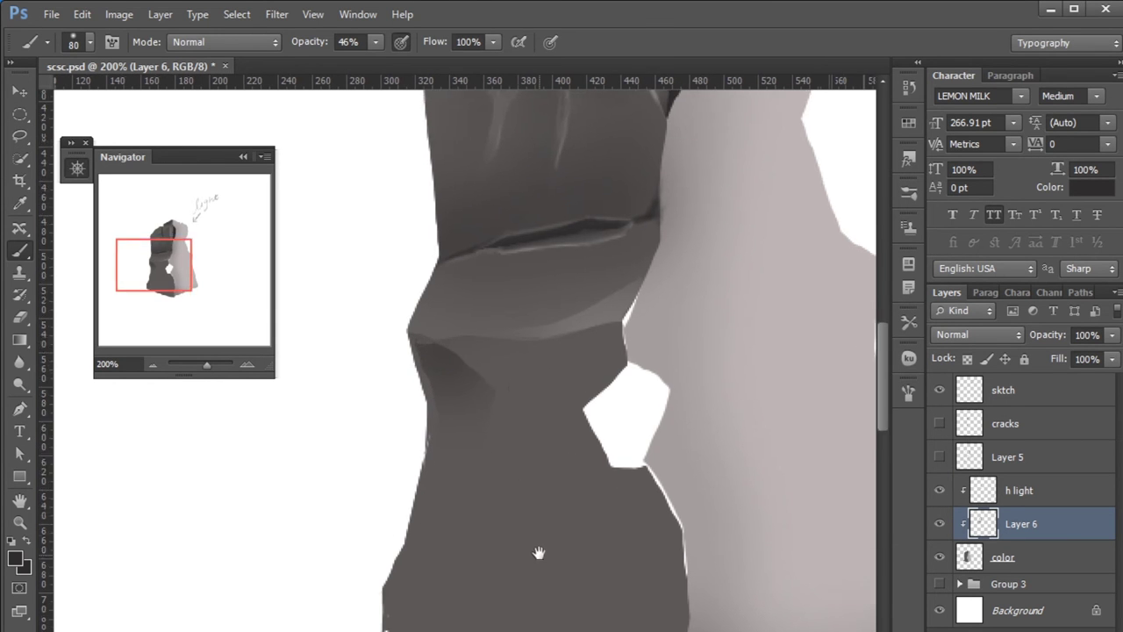
scroll(561, 369, "up", 1)
Step: Select the lower-left face below the ledge and darken it with shading
key("l")
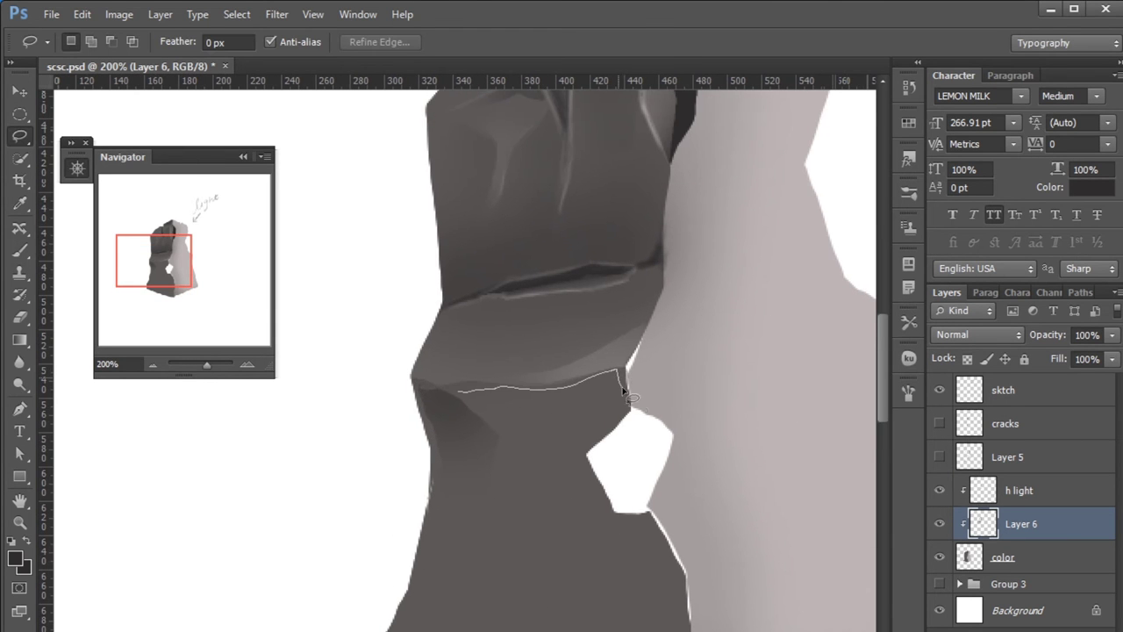
left_click_drag(588, 453, 481, 559)
left_click_drag(474, 400, 463, 391)
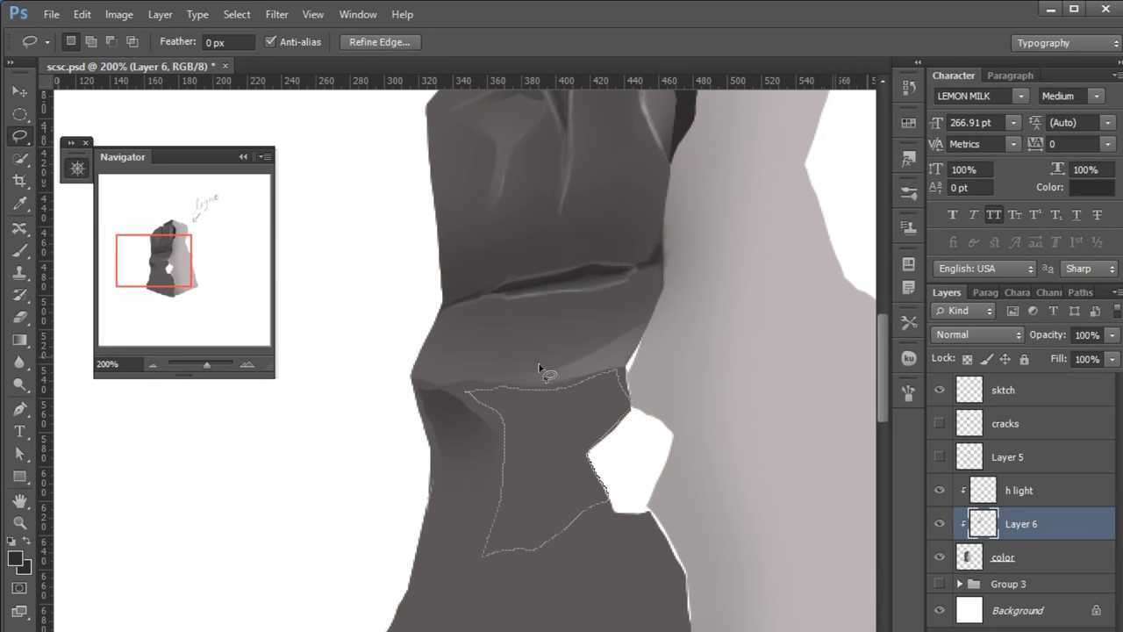
key("b")
left_click_drag(564, 358, 539, 477)
key("ctrl+d")
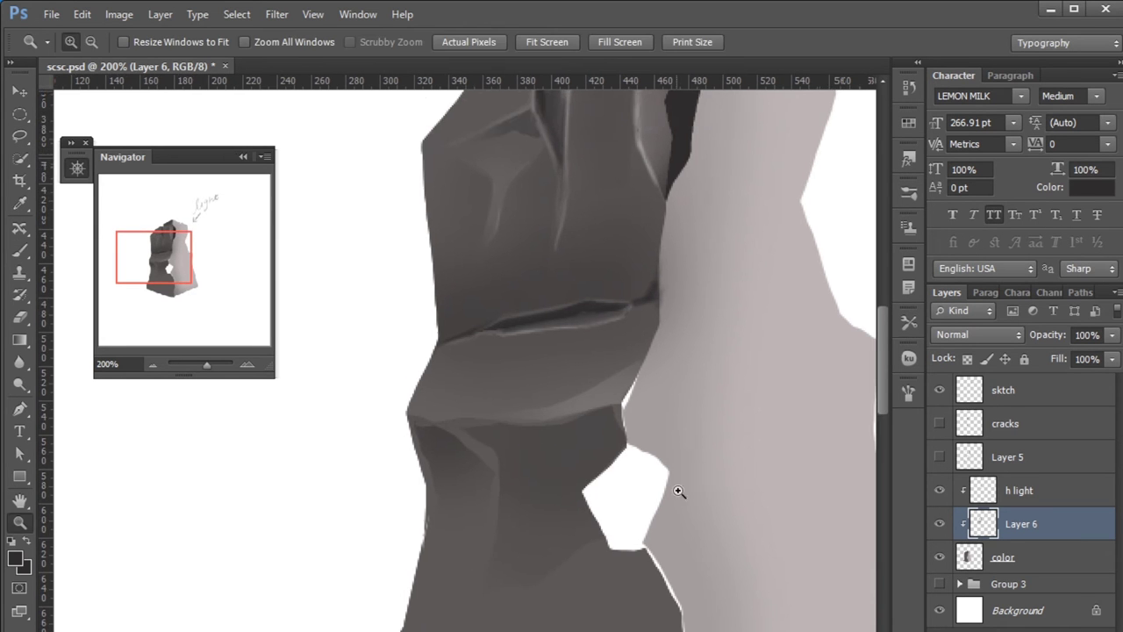
left_click(676, 489, "alt")
left_click(657, 451, "ctrl")
Step: Add soft dark shading to the lower-left face with a smaller brush
key("l")
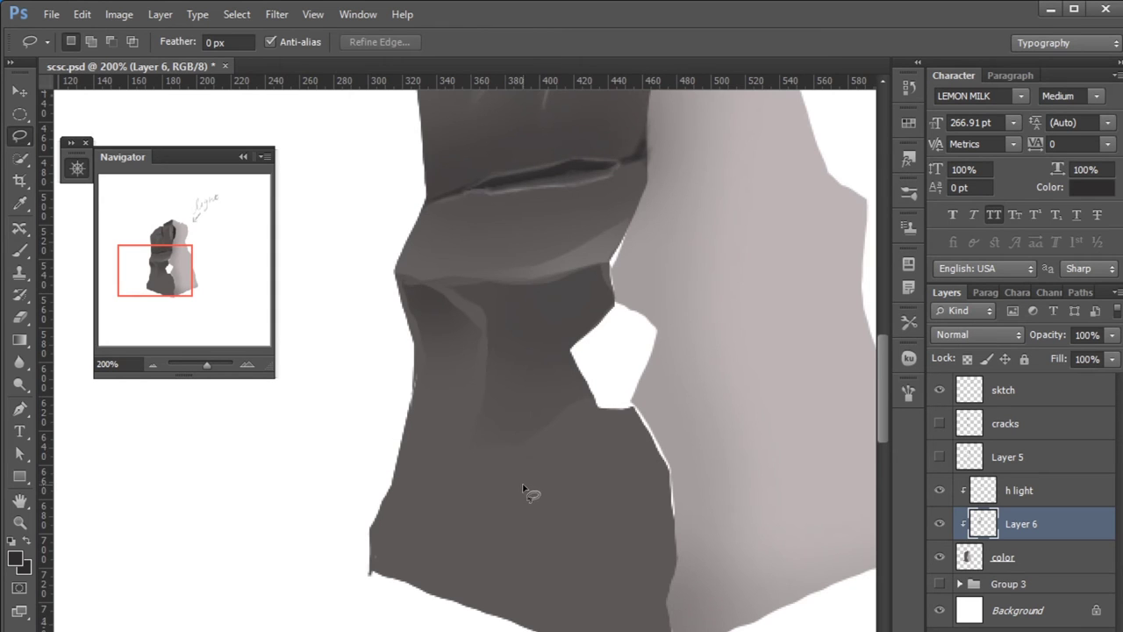
scroll(647, 430, "down", 2)
key("b")
mouse_move(501, 482)
left_mouse_down()
mouse_move(527, 476)
mouse_move(496, 511)
left_mouse_up()
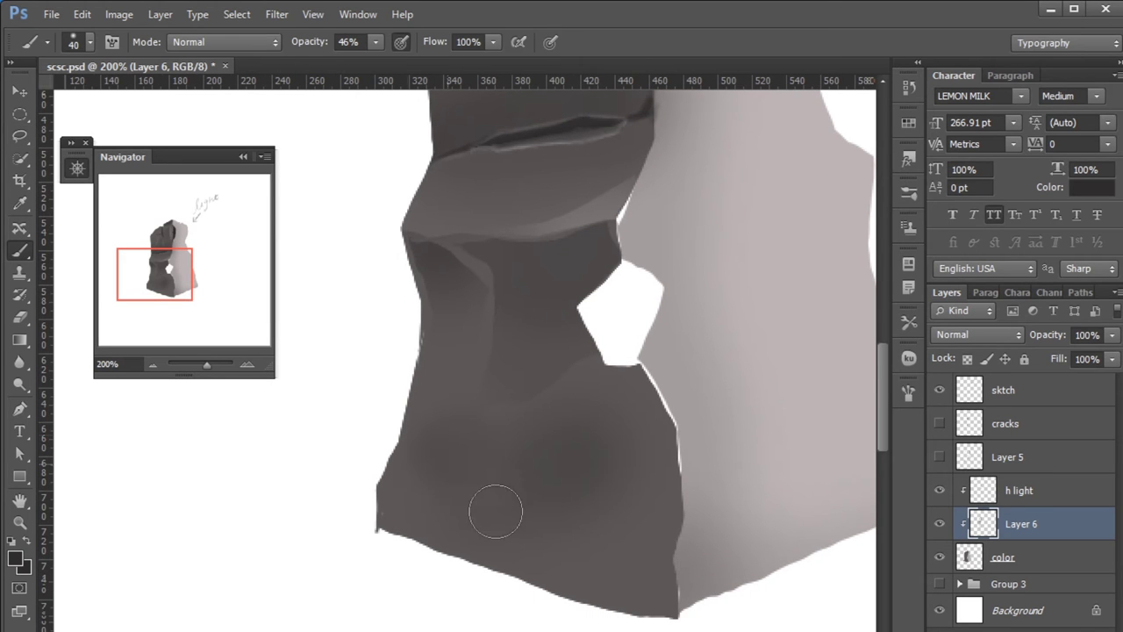
key("bracketleft")
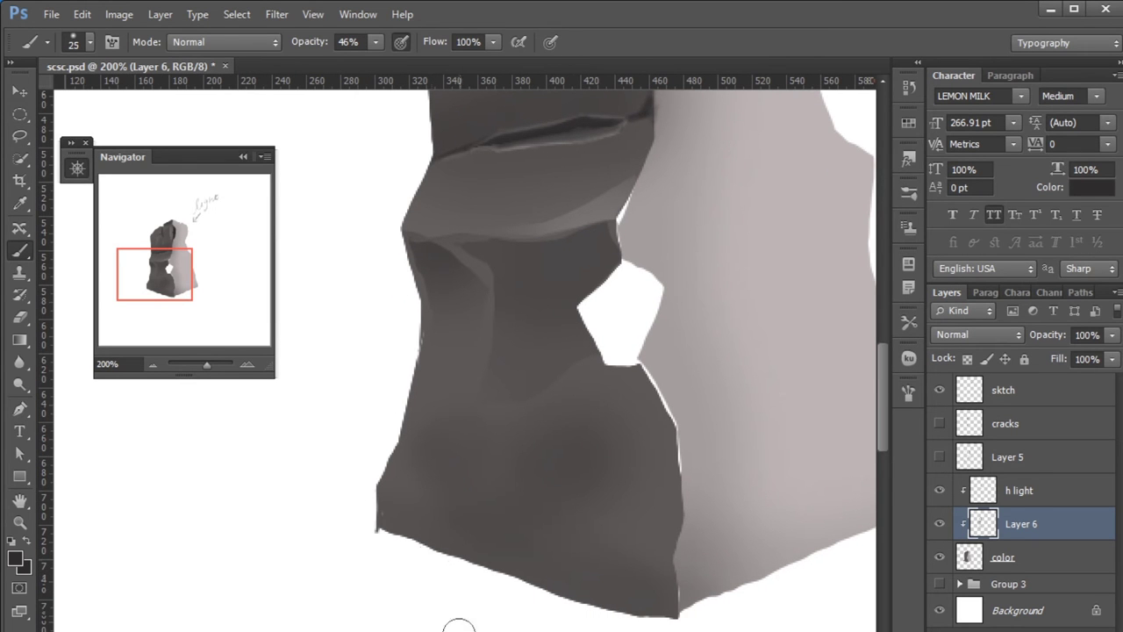
left_click(970, 430, "ctrl")
scroll(439, 501, "down", 1)
key("ctrl+d")
Step: At 100% brush opacity, paint a dark crack near the base and sample light and darker greys for its edges
left_click(556, 390, "alt")
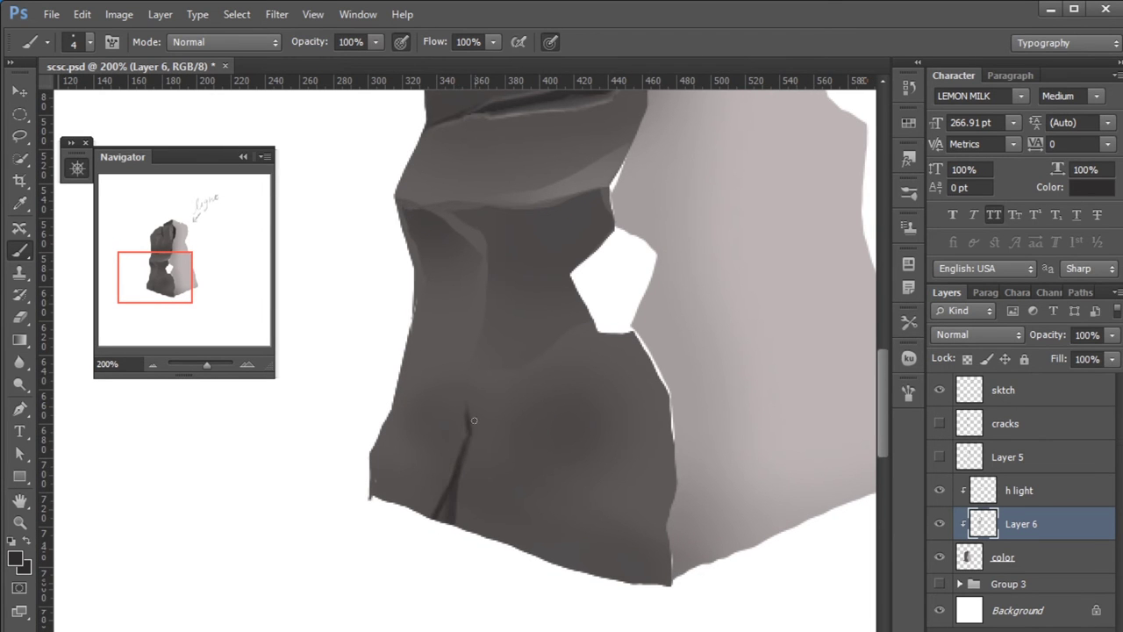
scroll(457, 305, "up", 1)
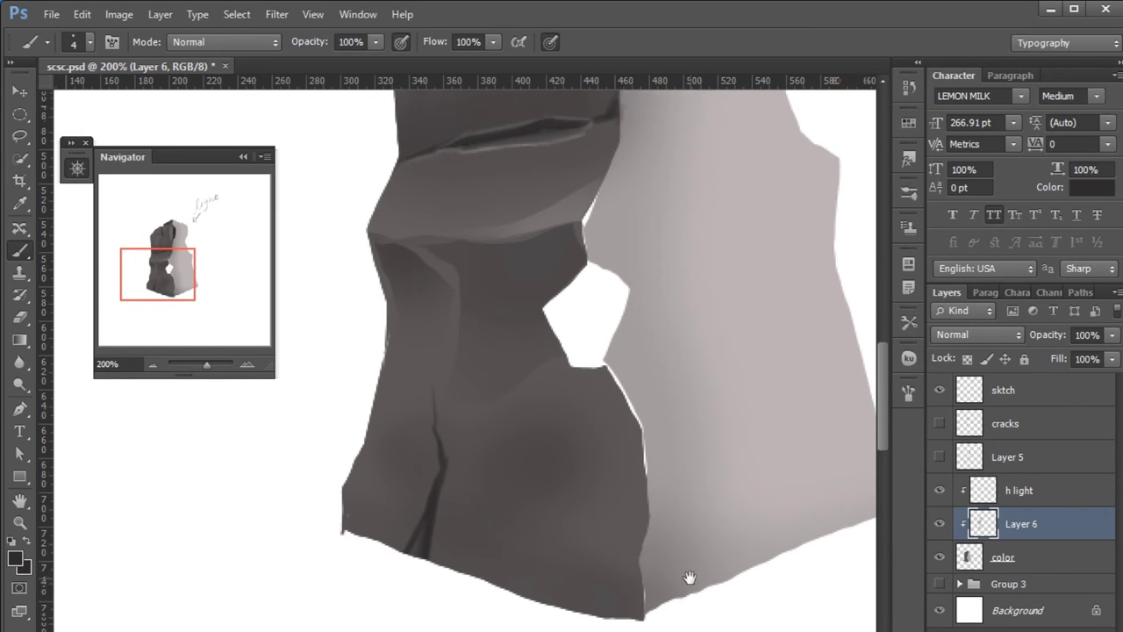
left_click_drag(558, 488, 482, 531)
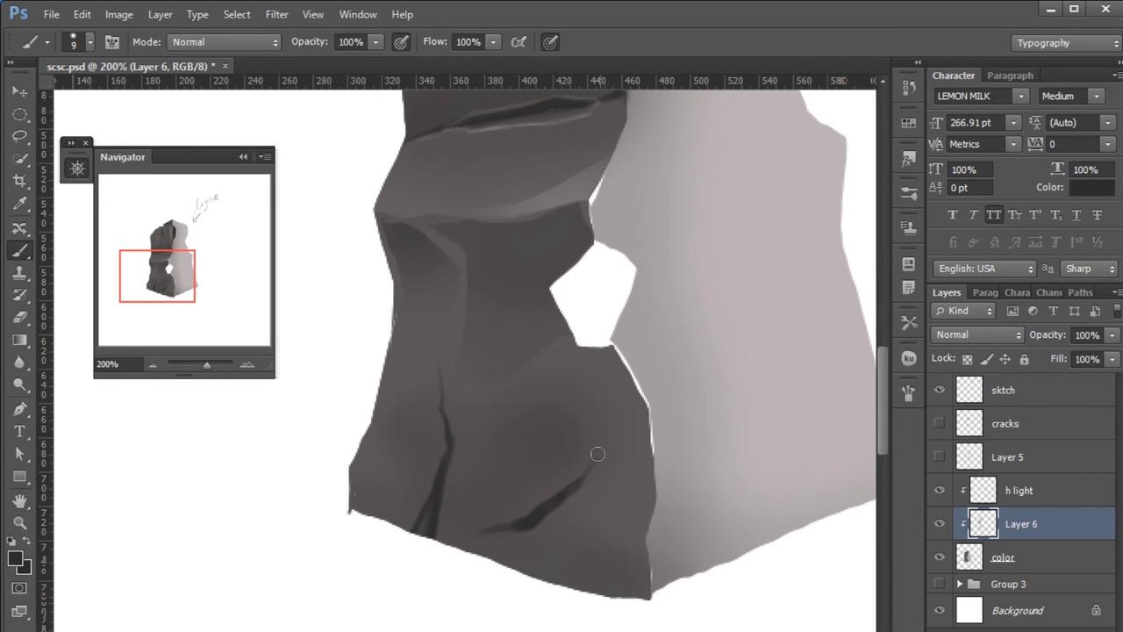
left_click_drag(631, 518, 656, 564)
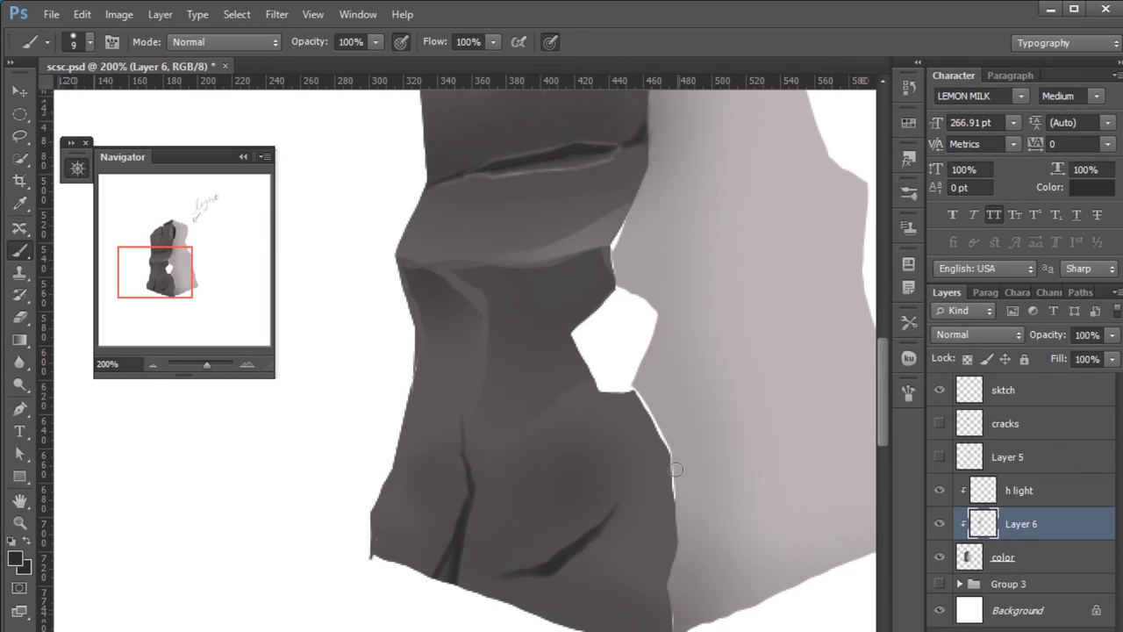
key("l")
key("b")
left_click(654, 400, "alt")
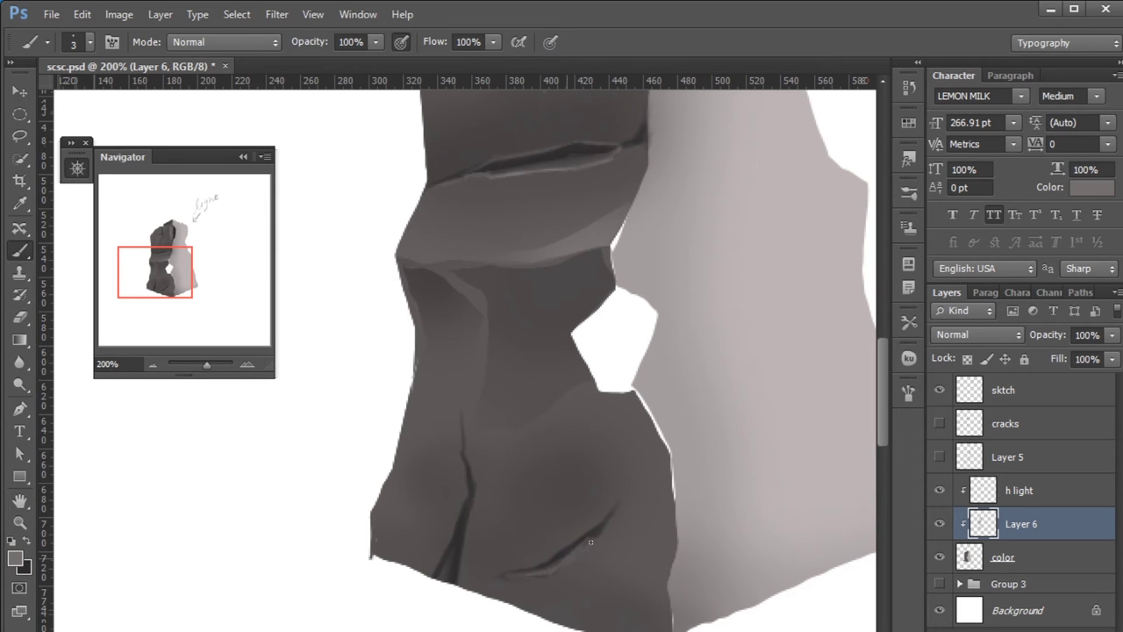
left_click_drag(697, 519, 733, 493)
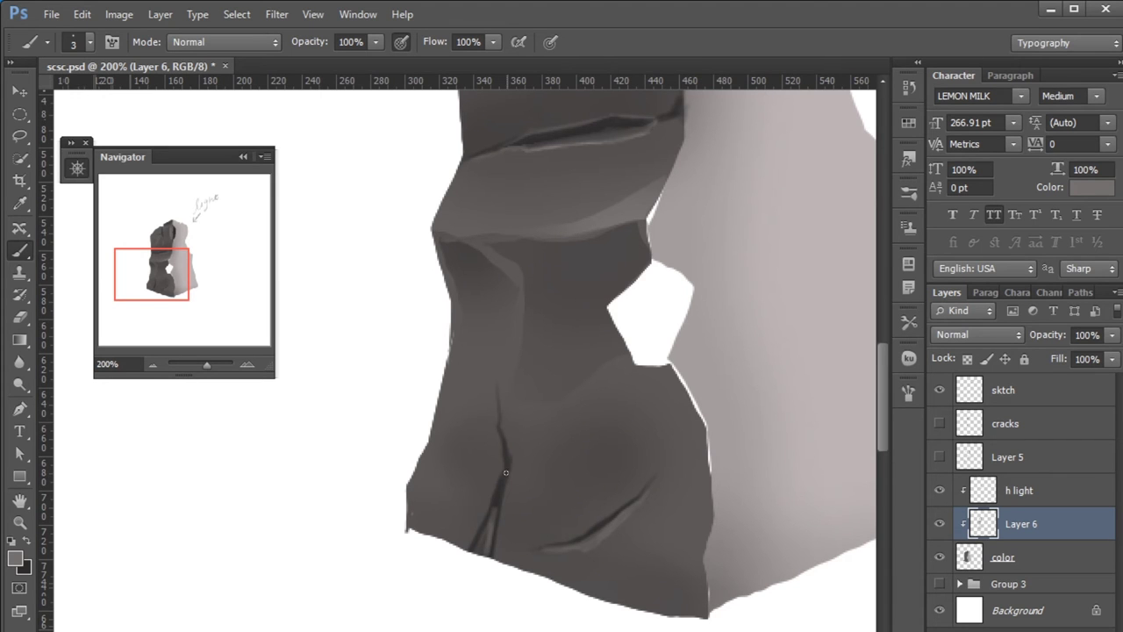
left_click(517, 359, "alt")
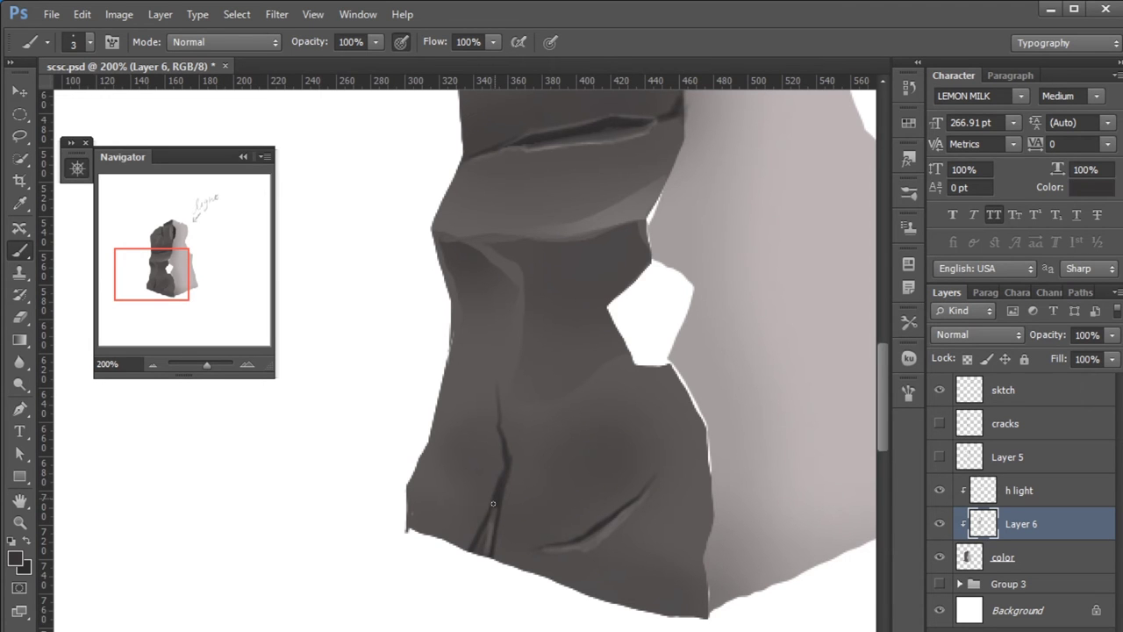
Step: On the h light layer, paint a highlight stroke along the facet edge near the base
left_click(1040, 498)
left_click(592, 478, "alt")
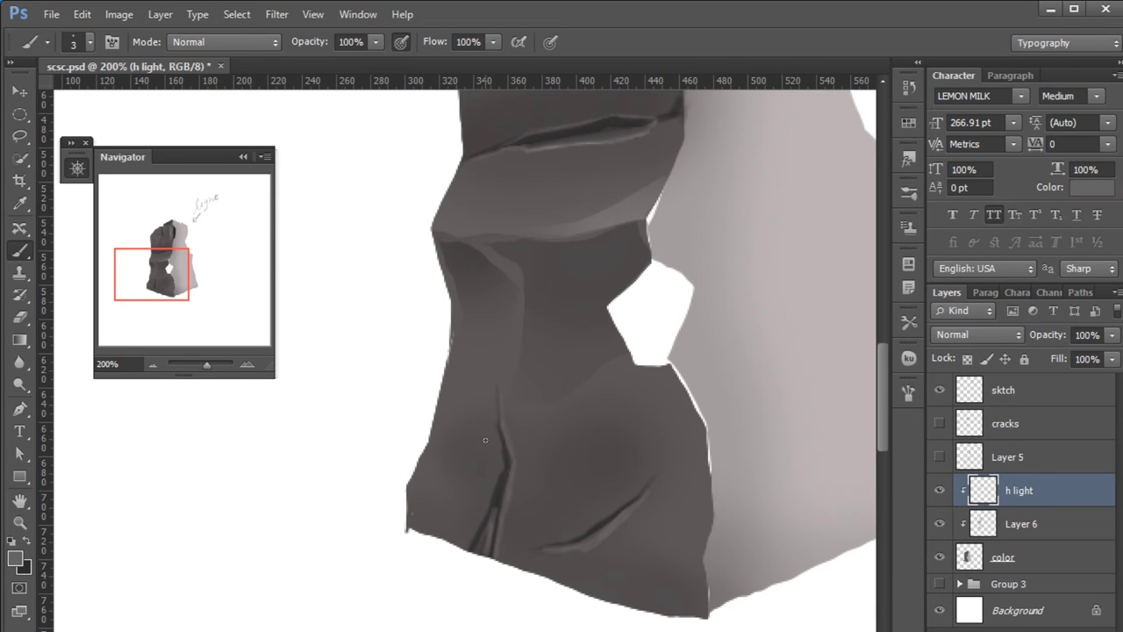
left_click_drag(509, 458, 496, 557)
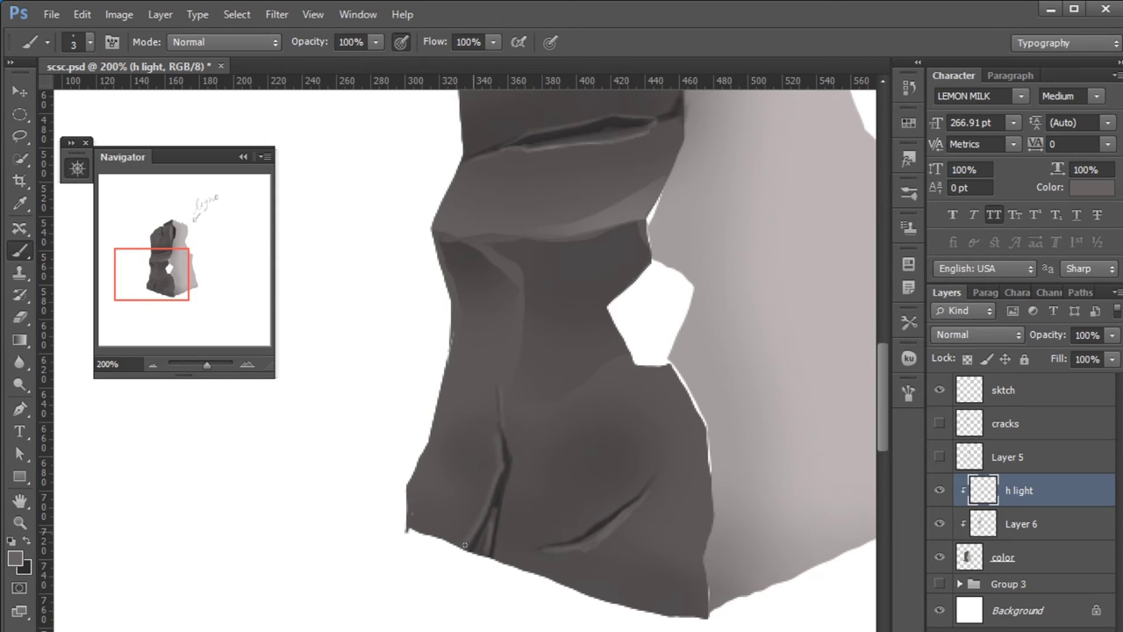
scroll(498, 402, "right", 2)
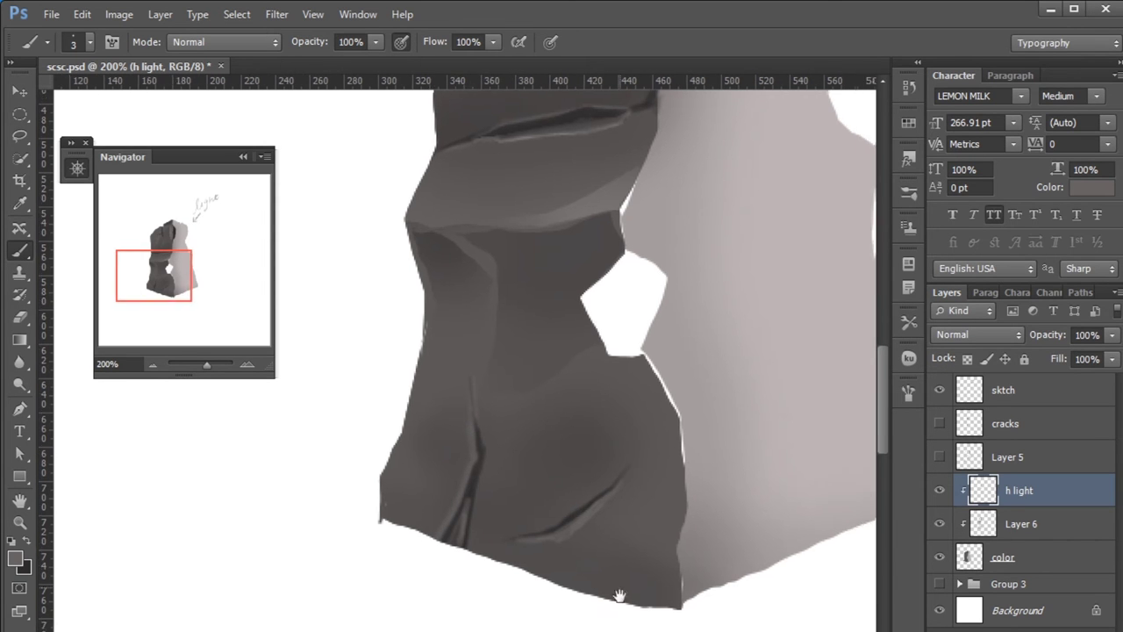
scroll(421, 352, "up", 3)
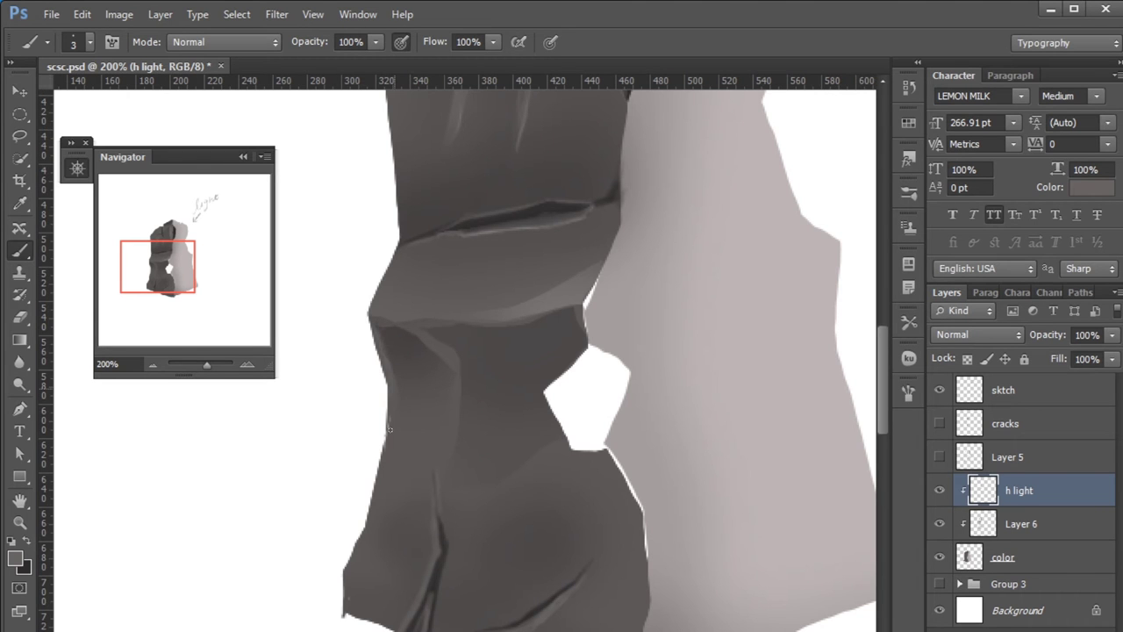
scroll(625, 224, "up", 2)
scroll(625, 223, "right", 1)
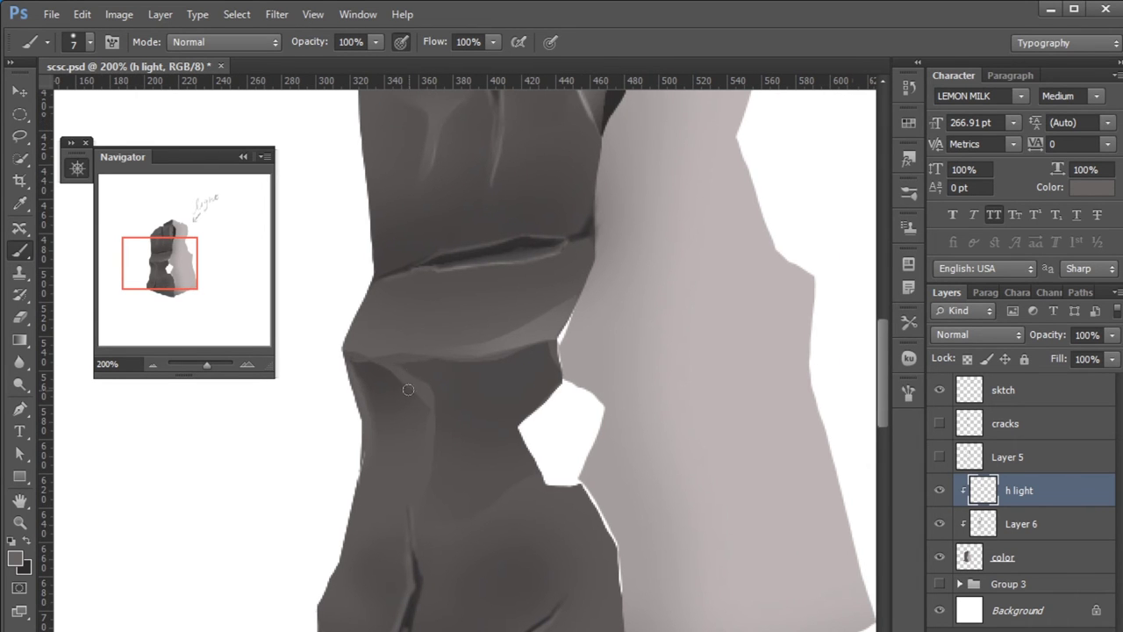
Step: Sample dark and surface greys from the rock, then select the color layer
left_click(561, 184, "alt")
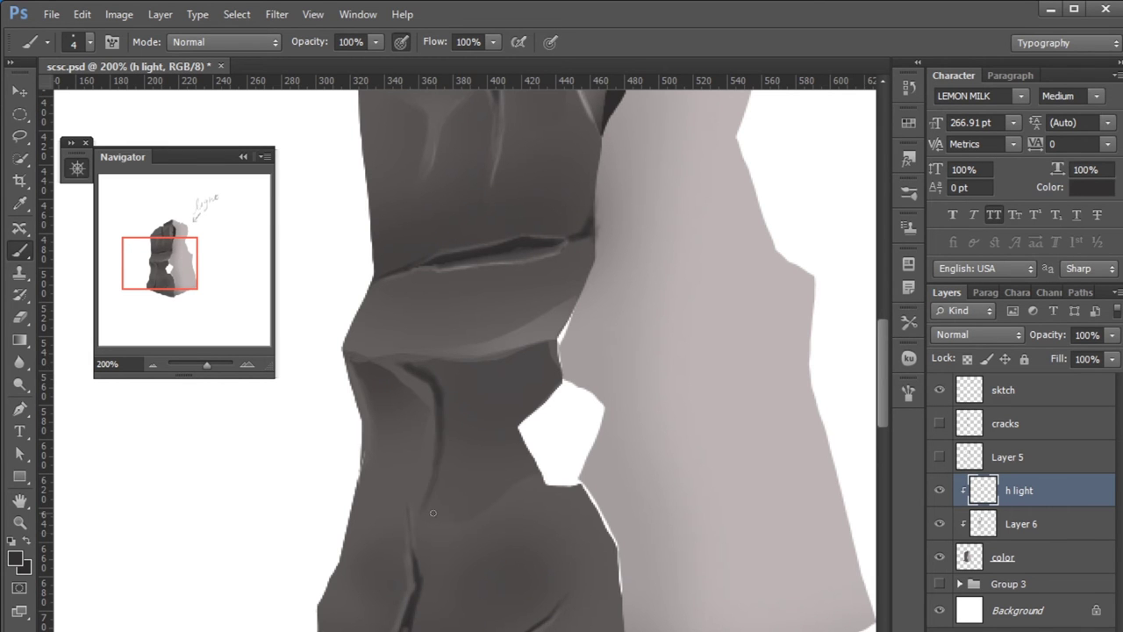
scroll(433, 512, "down", 5)
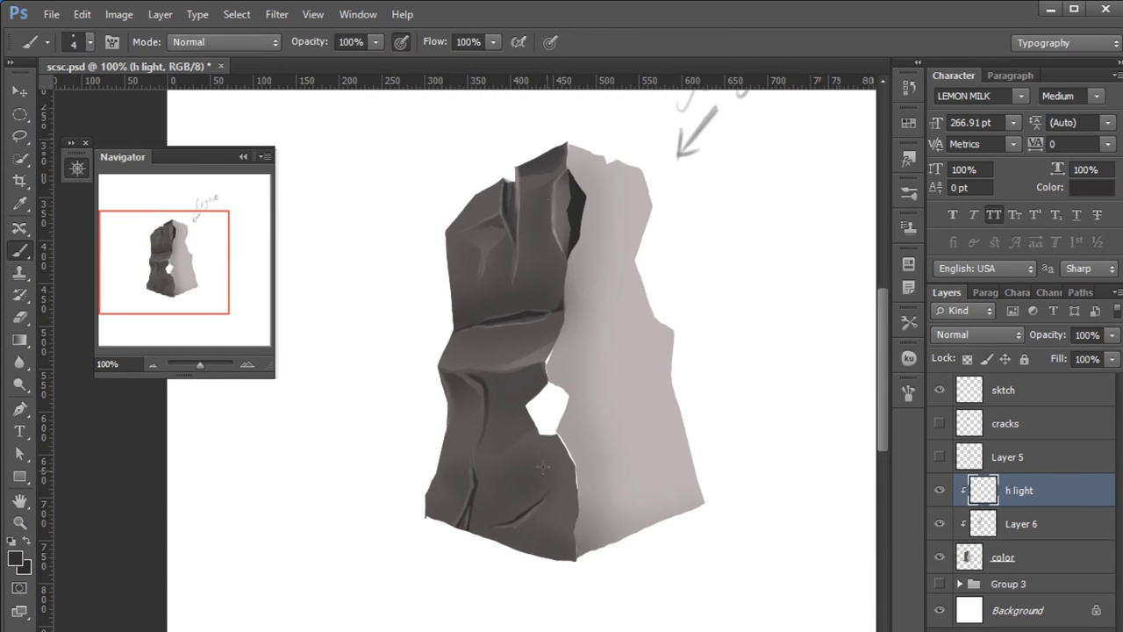
scroll(543, 466, "up", 5)
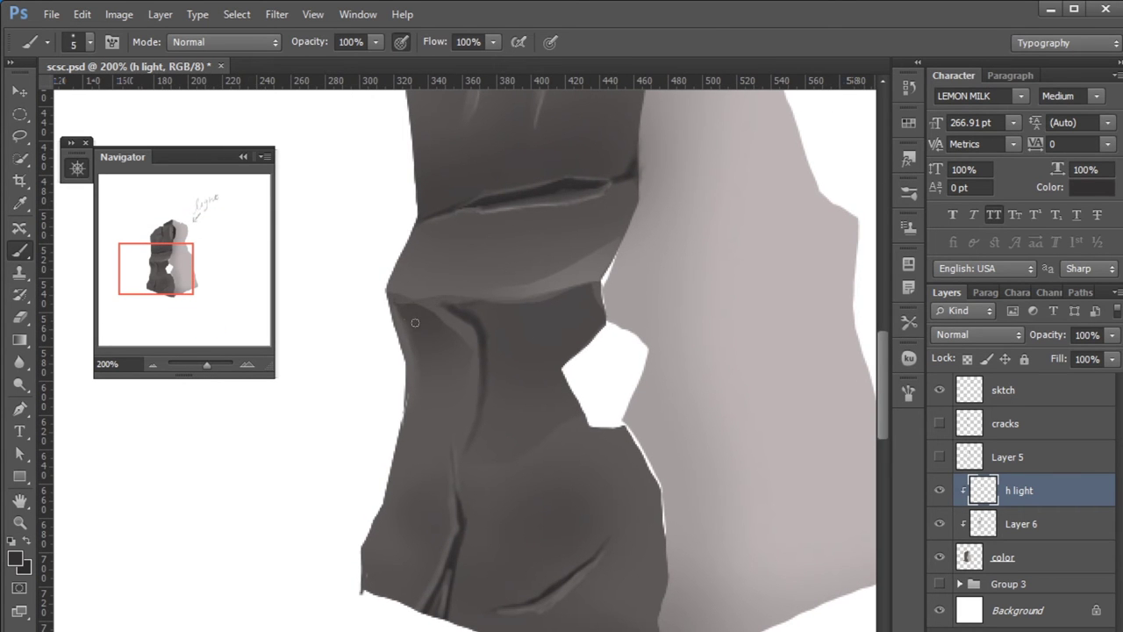
left_click(571, 130, "alt")
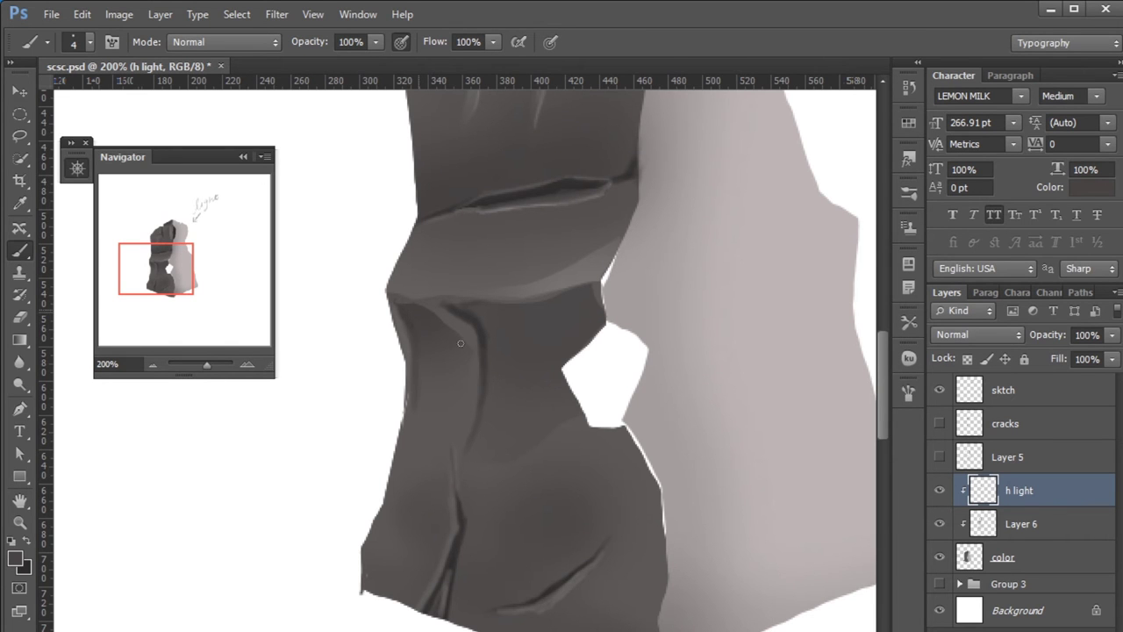
scroll(620, 477, "right", 2)
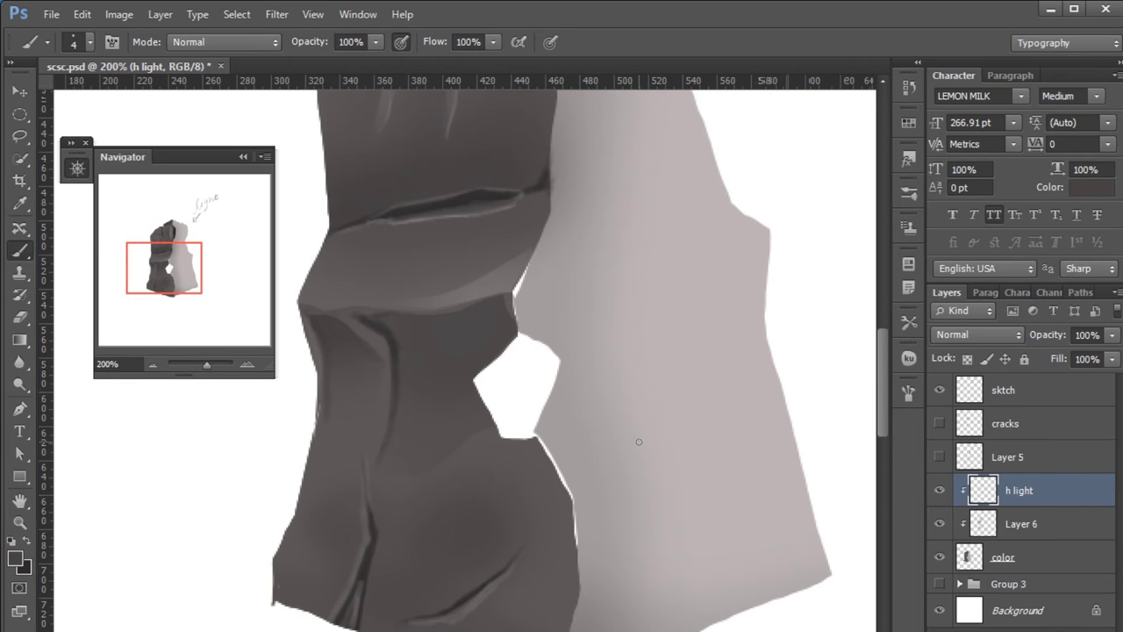
left_click(488, 300, "ctrl")
Step: Lasso the white gap in the rock's middle and fill it with dark grey
key("l")
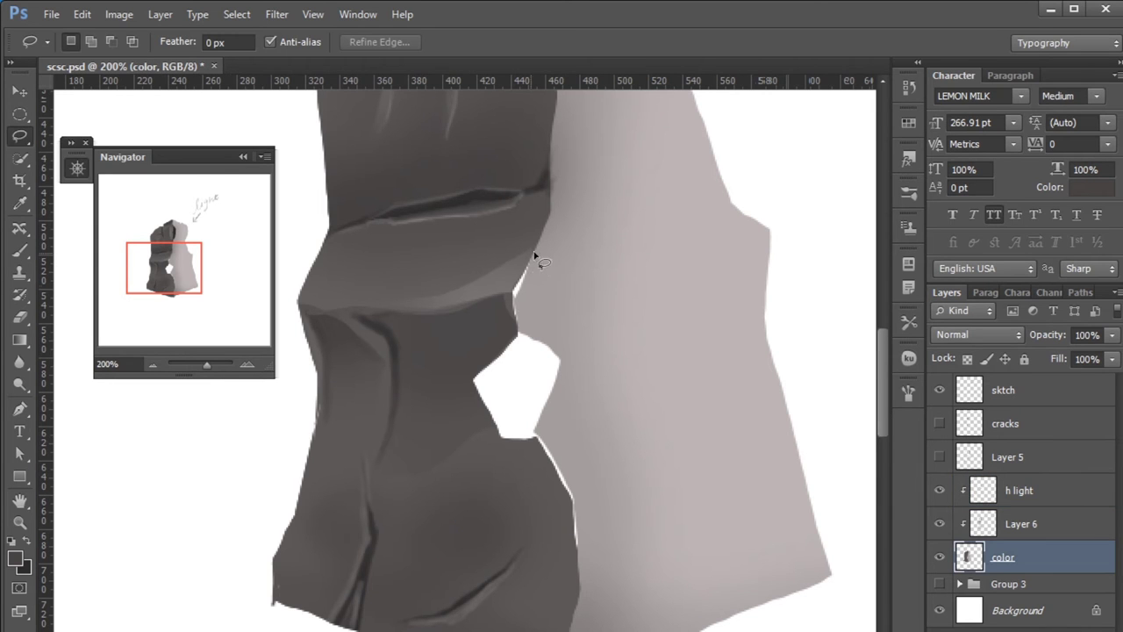
left_click_drag(529, 443, 531, 439)
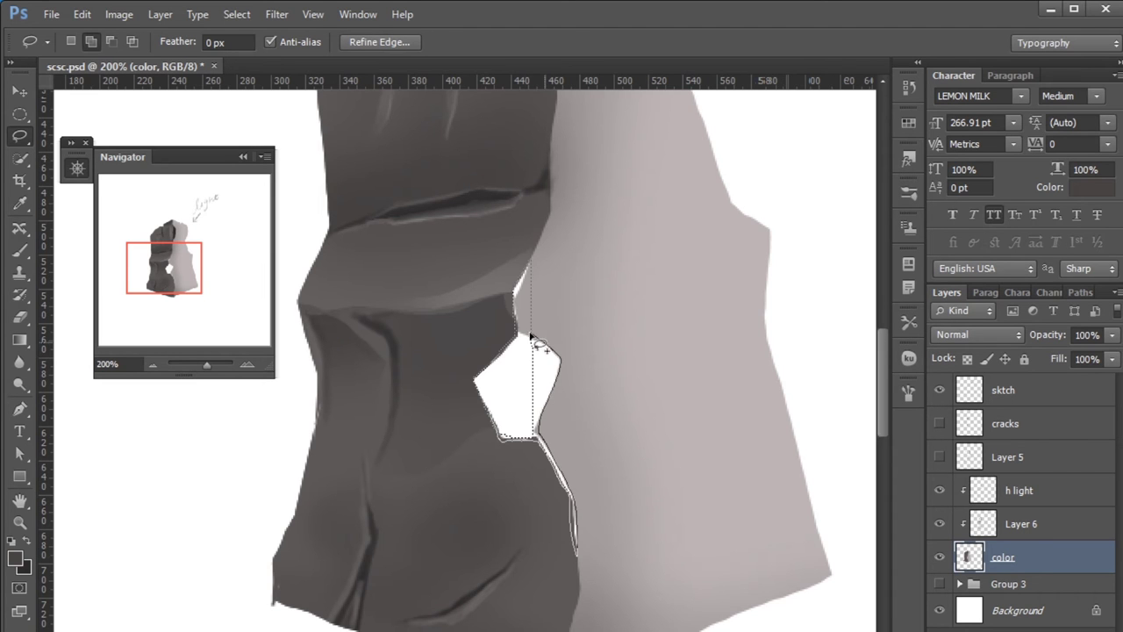
mouse_move(533, 255)
left_mouse_down()
mouse_move(524, 303)
mouse_move(537, 264)
left_mouse_up()
key("b")
key("alt+BackSpace")
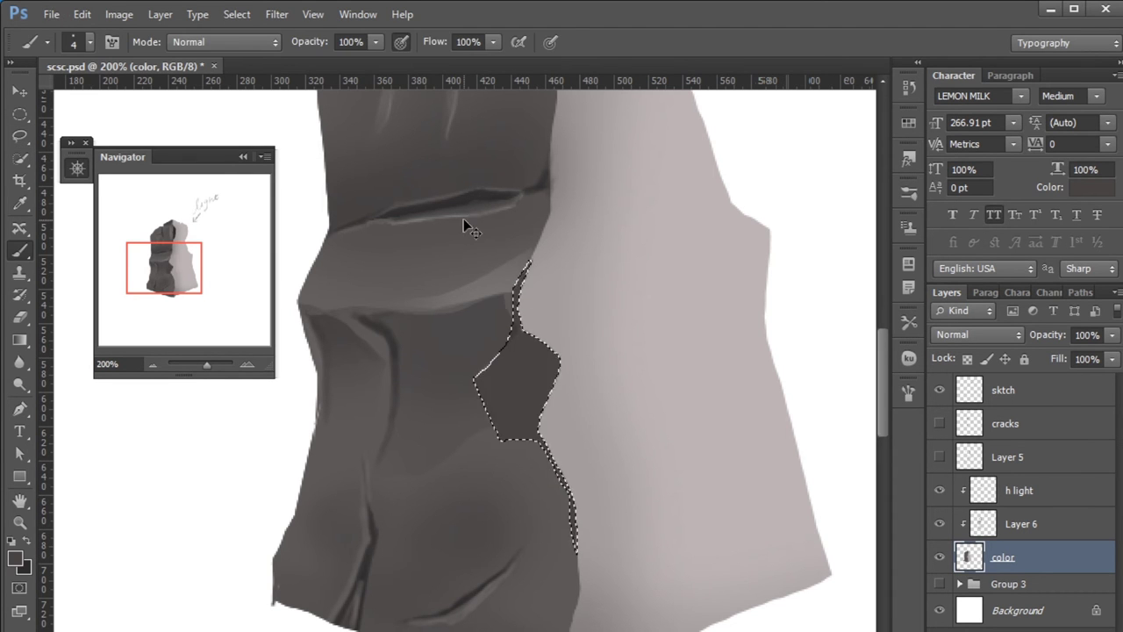
key("ctrl+d")
scroll(688, 484, "up", 2)
Step: On Layer 6, lasso a narrow facet along the crack edge and fill it dark
left_click(1068, 494)
key("alt+bracketleft")
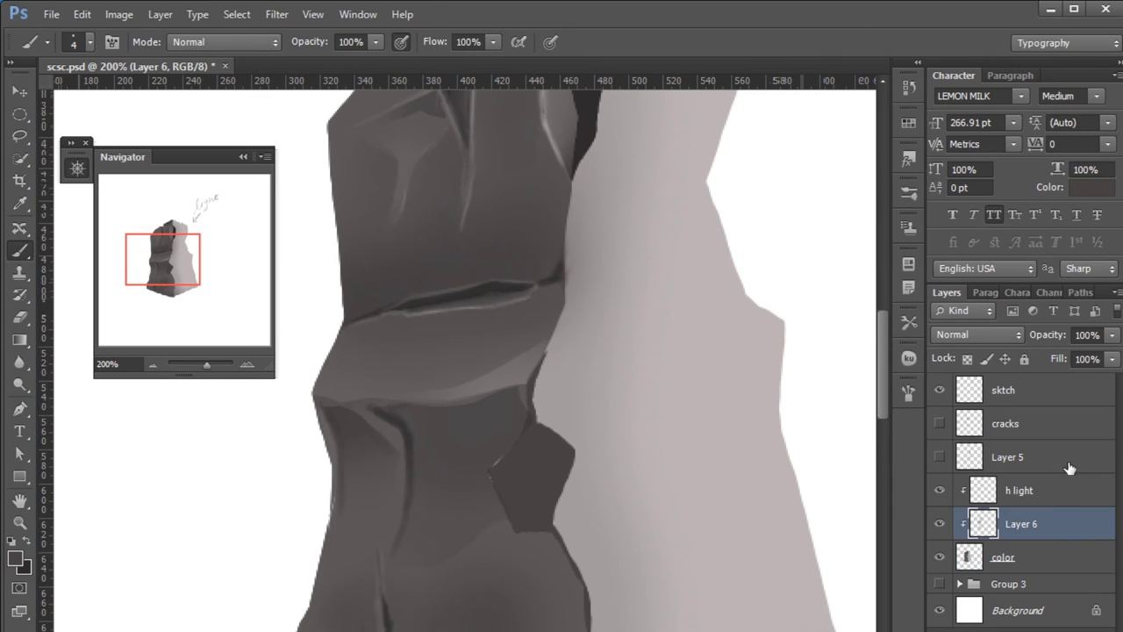
key("l")
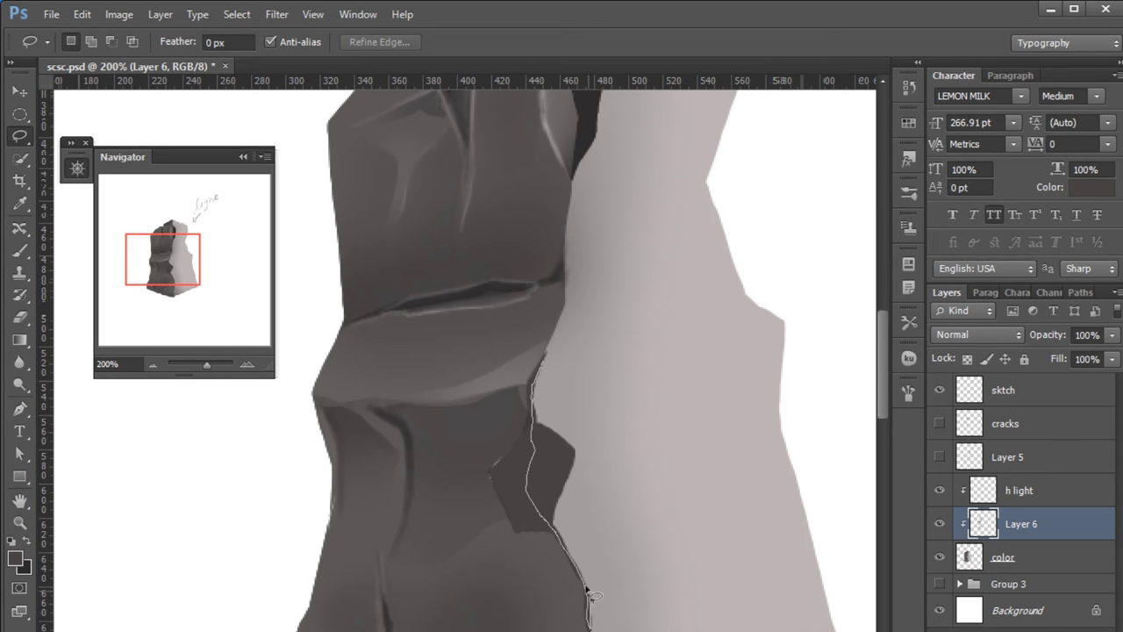
left_click_drag(544, 381, 468, 444)
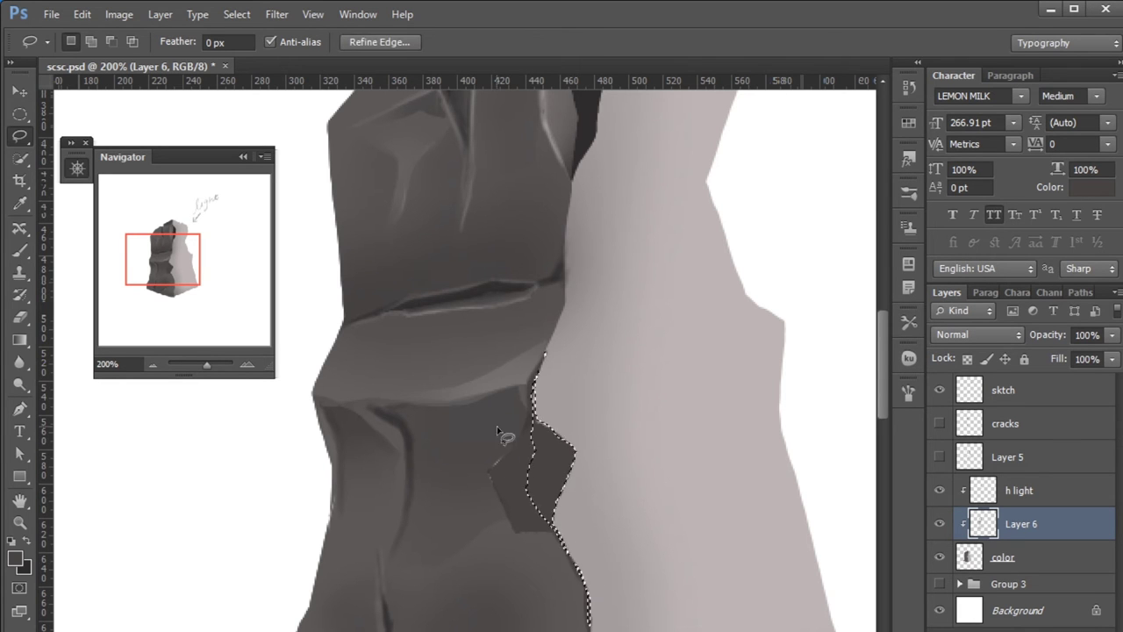
key("b")
key("alt+BackSpace")
key("ctrl+d")
key("ctrl+shift+d")
Step: Brush sampled mid and light greys inside the crack facet at sizes 10 and 7
key("bracketright")
key("bracketright")
key("bracketright")
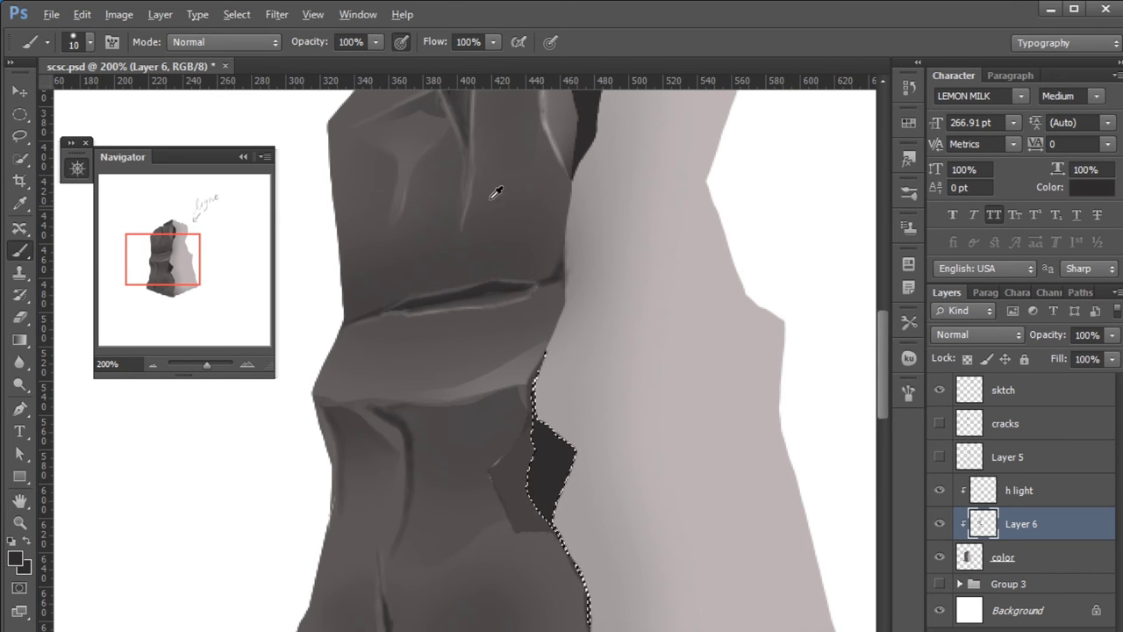
left_click(519, 213, "alt")
mouse_move(531, 474)
left_mouse_down()
mouse_move(562, 479)
mouse_move(549, 448)
left_mouse_up()
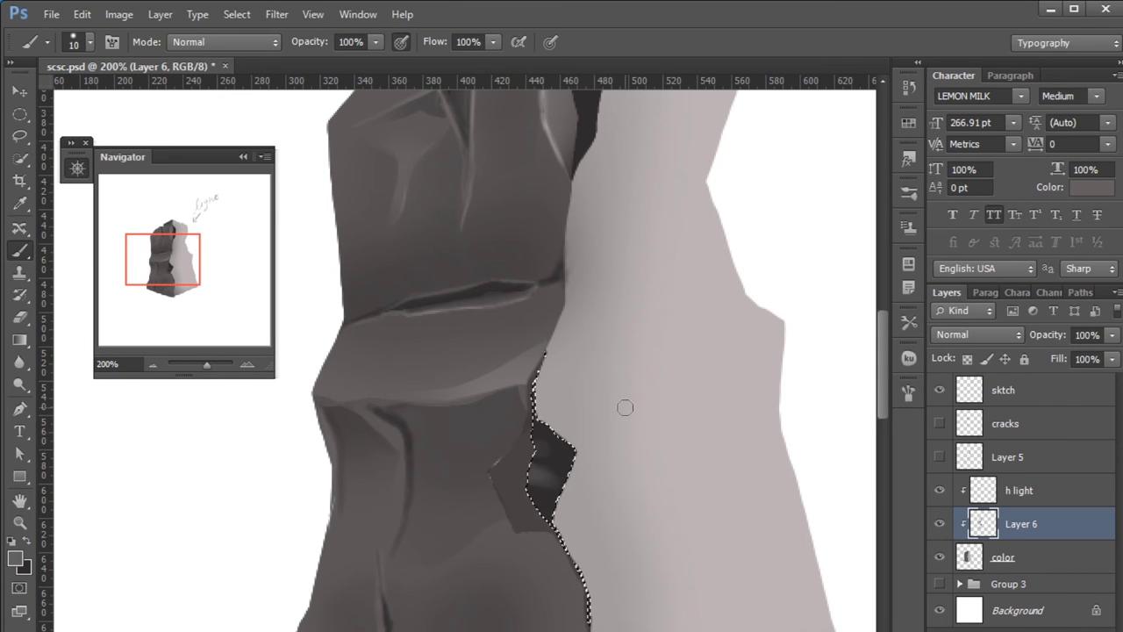
left_click(519, 347, "alt")
left_click_drag(537, 387, 552, 457)
left_click_drag(581, 403, 597, 391)
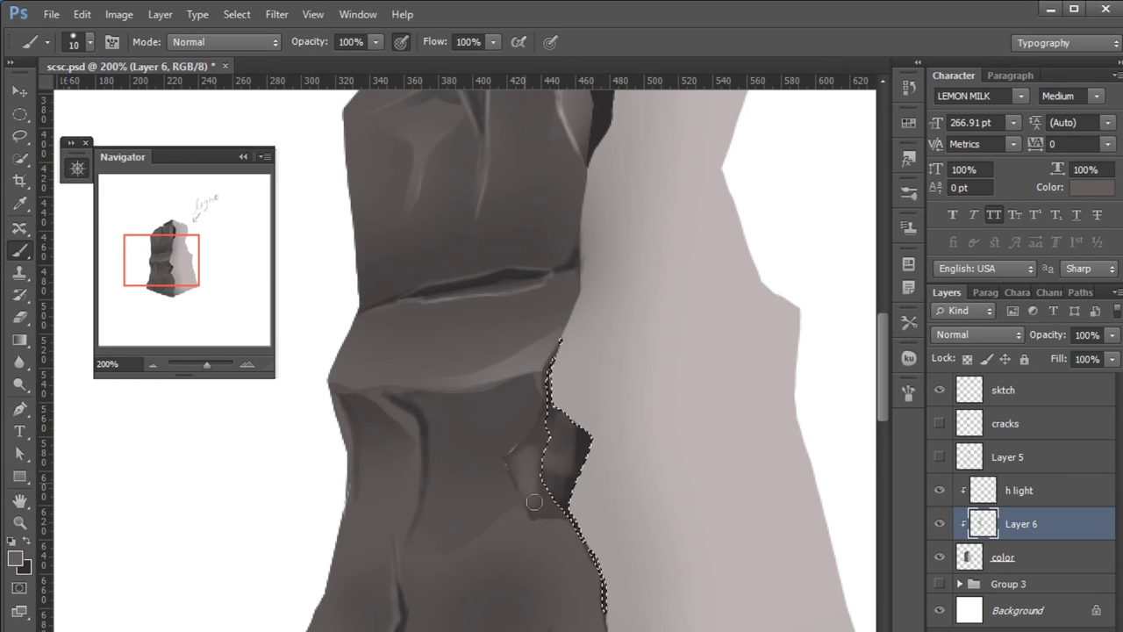
key("bracketleft")
key("bracketleft")
key("bracketleft")
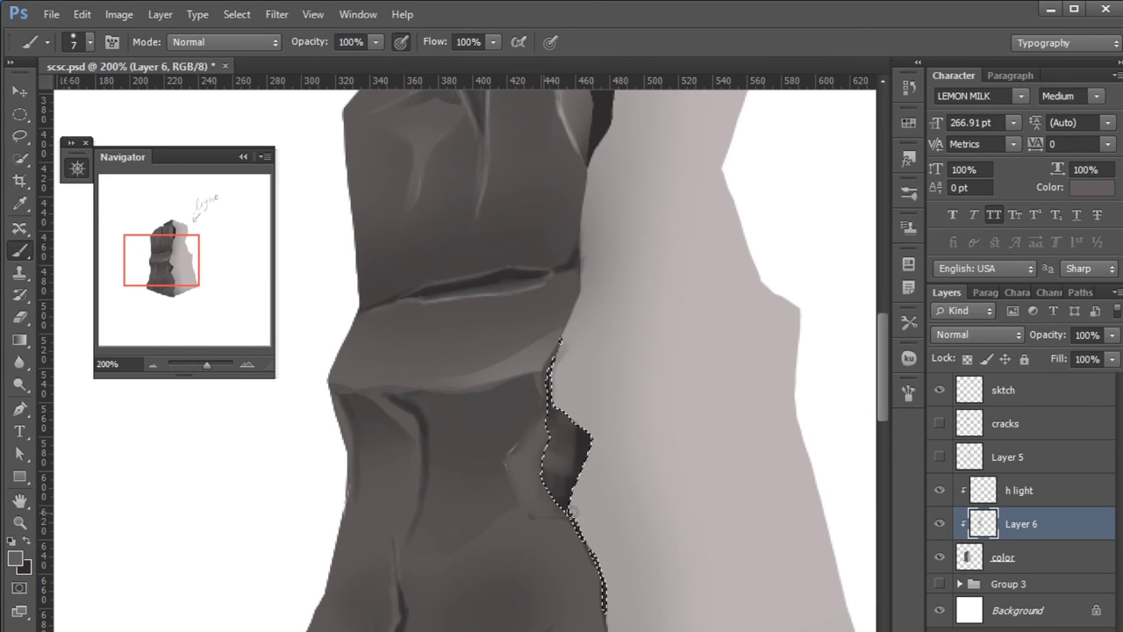
key("ctrl+d")
key("l")
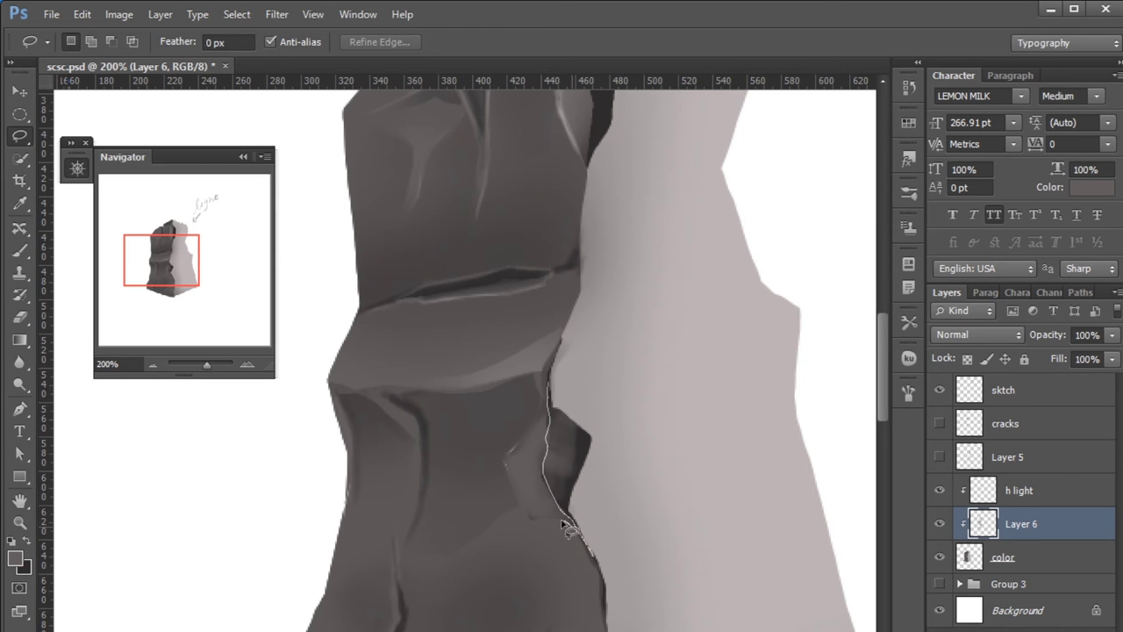
Step: Lasso the crack facet on Layer 6 and sample dark and mid greys from the rock
left_click_drag(563, 342, 562, 339)
key("v")
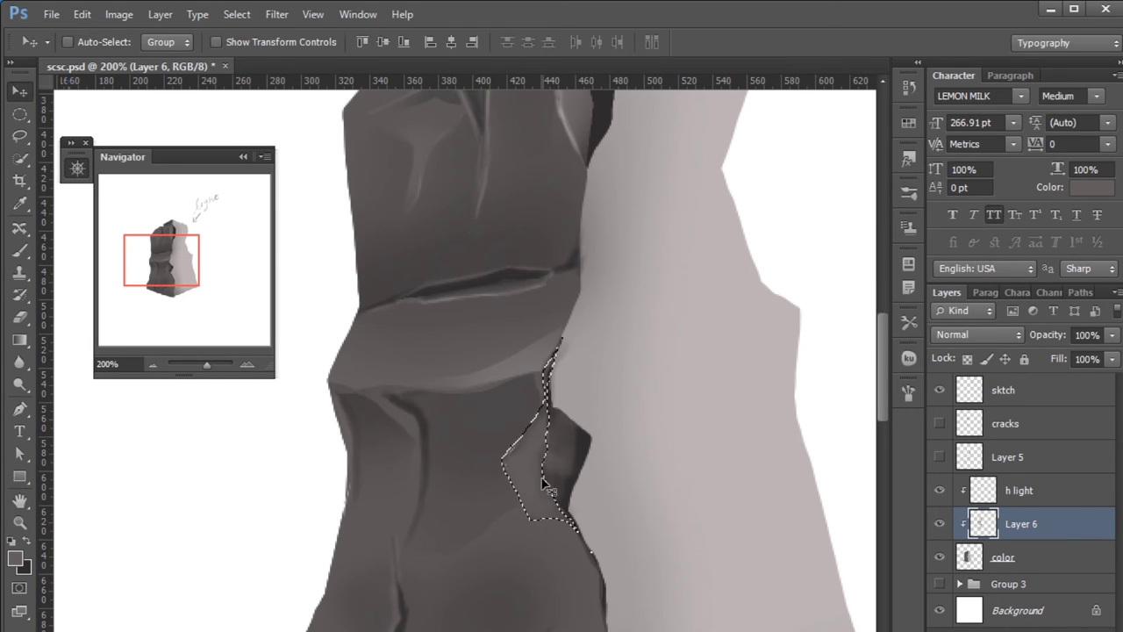
key("b")
left_click(563, 400, "alt")
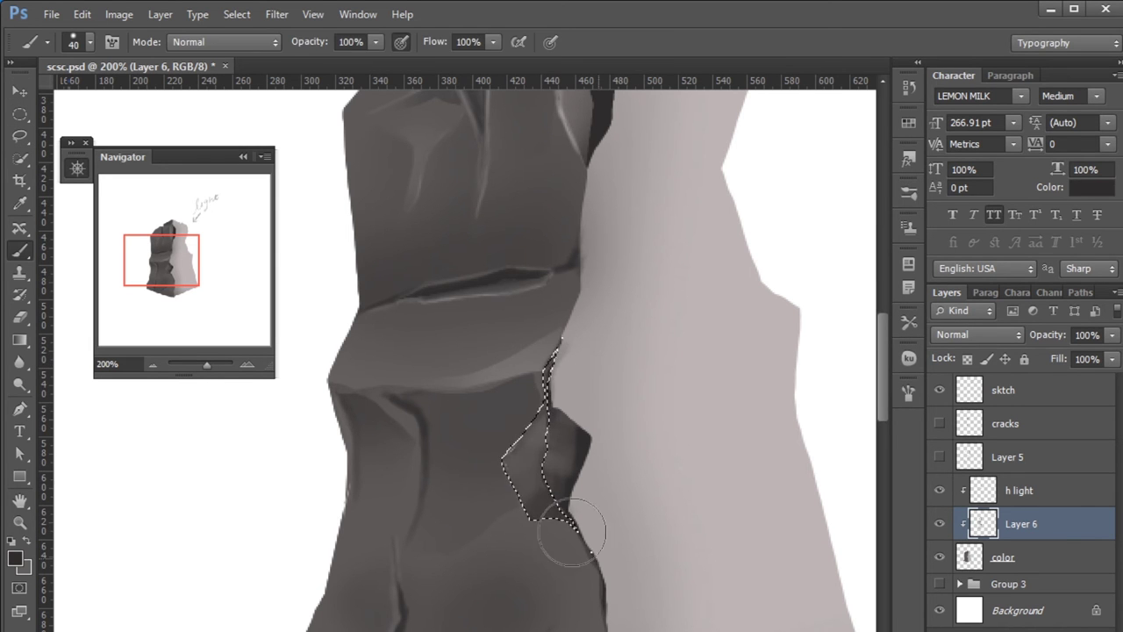
left_click(575, 343, "alt")
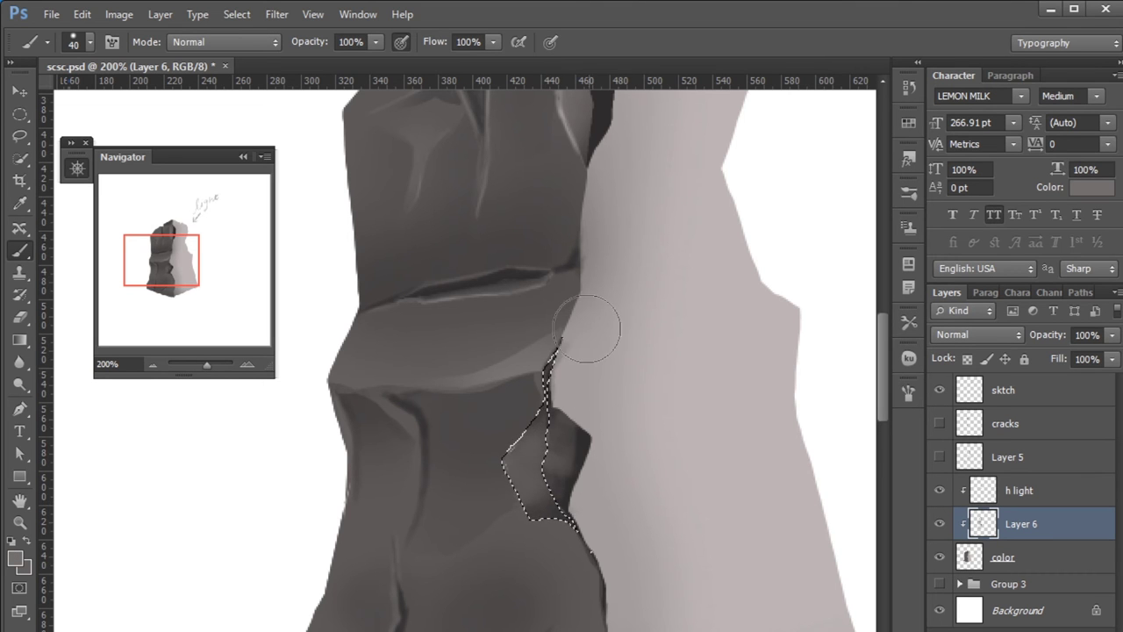
left_click(549, 404, "alt")
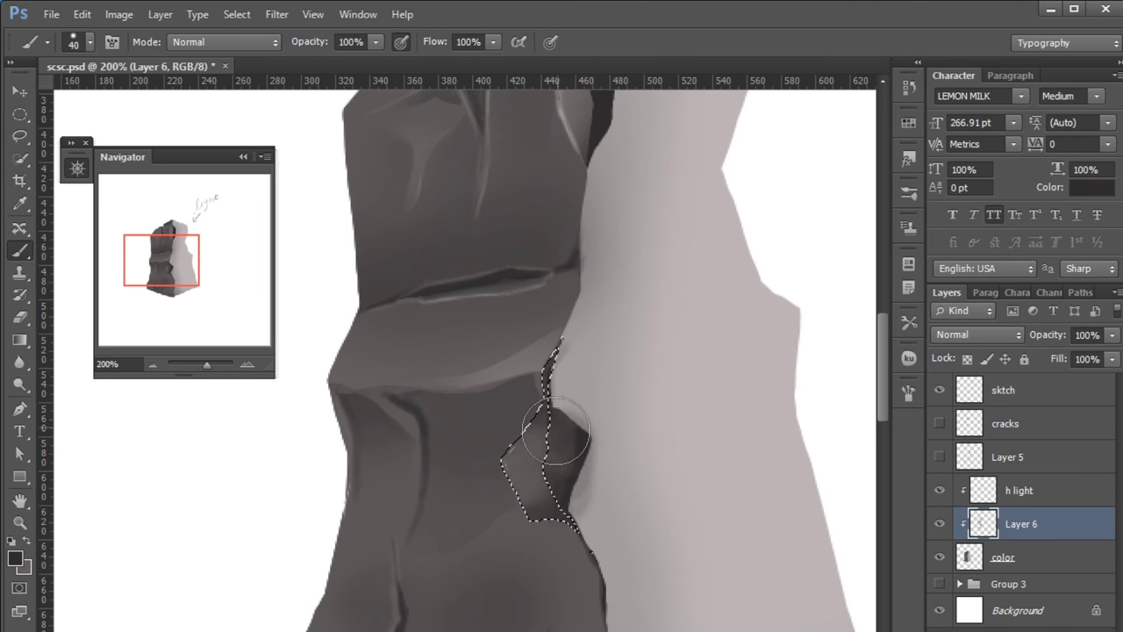
key("ctrl+d")
Step: Fill a darker facet shape in the crack with dark grey, then zoom out to check
key("l")
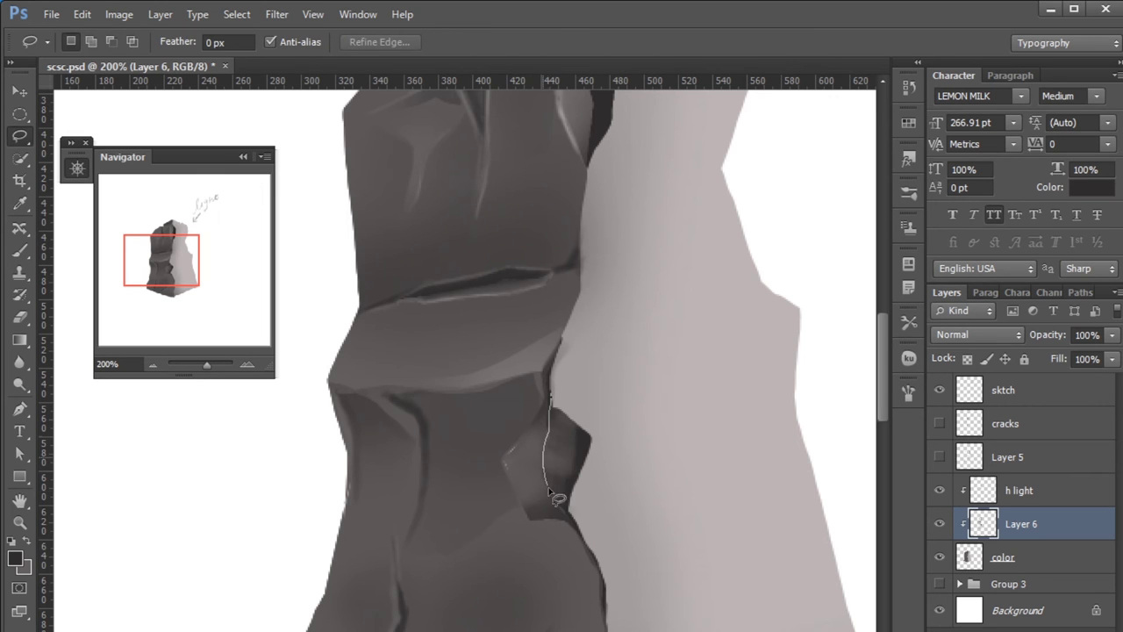
mouse_move(600, 456)
left_mouse_down()
mouse_move(561, 405)
mouse_move(568, 492)
left_mouse_up()
key("b")
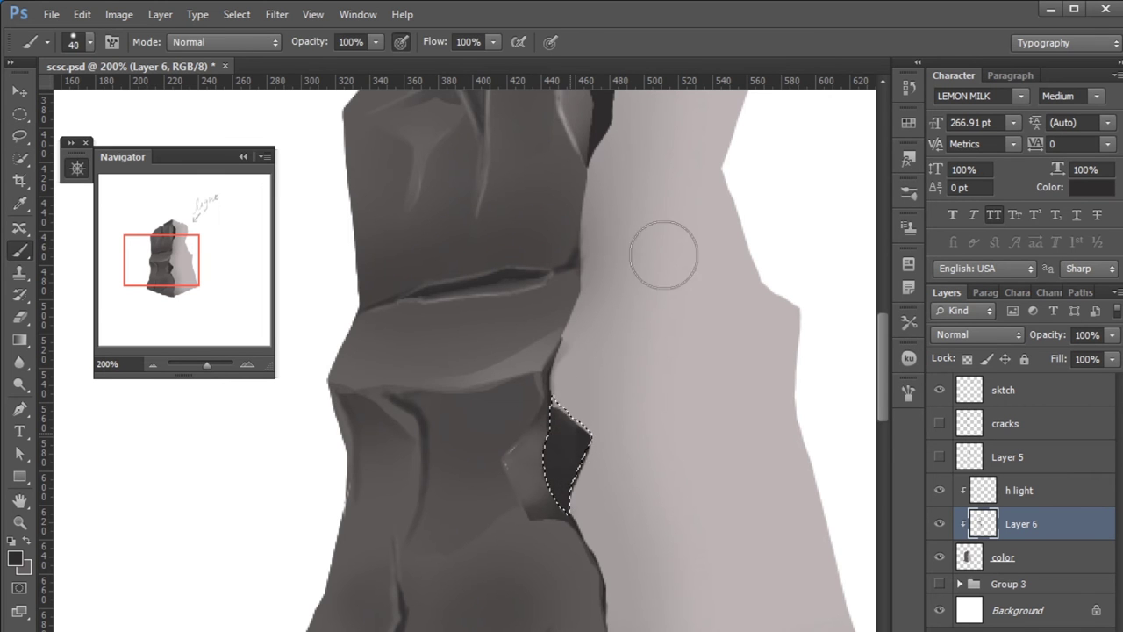
key("ctrl+d")
key("z")
left_click(623, 421, "alt")
left_click(628, 433)
key("b")
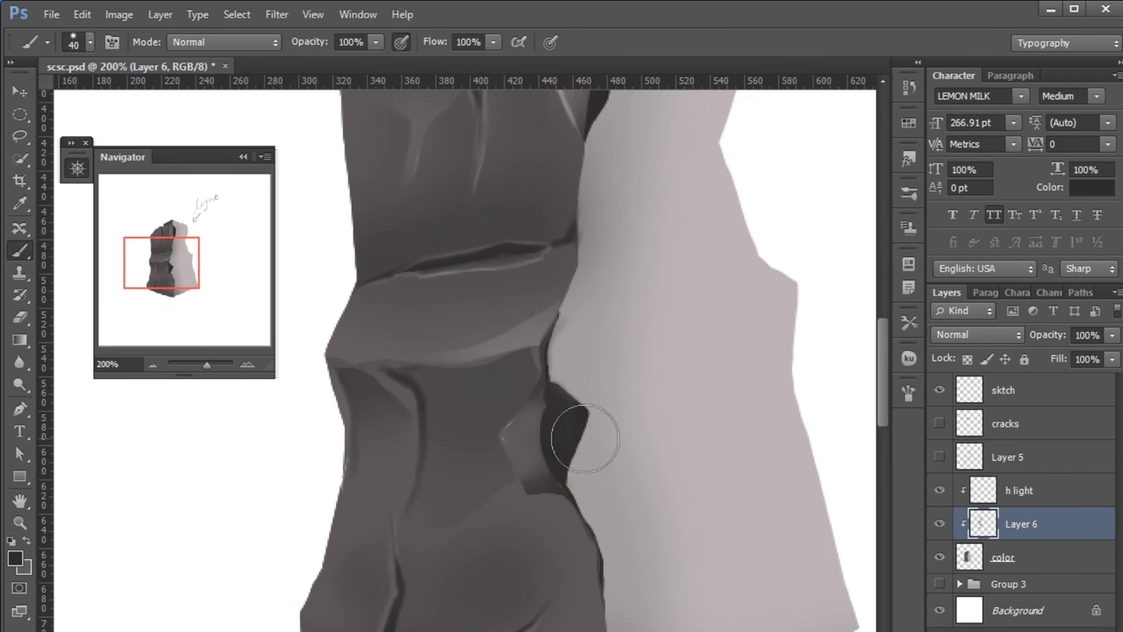
Step: With a size-30 brush, smooth the notch in medium grey and paint the reselected facet lighter
key("]")
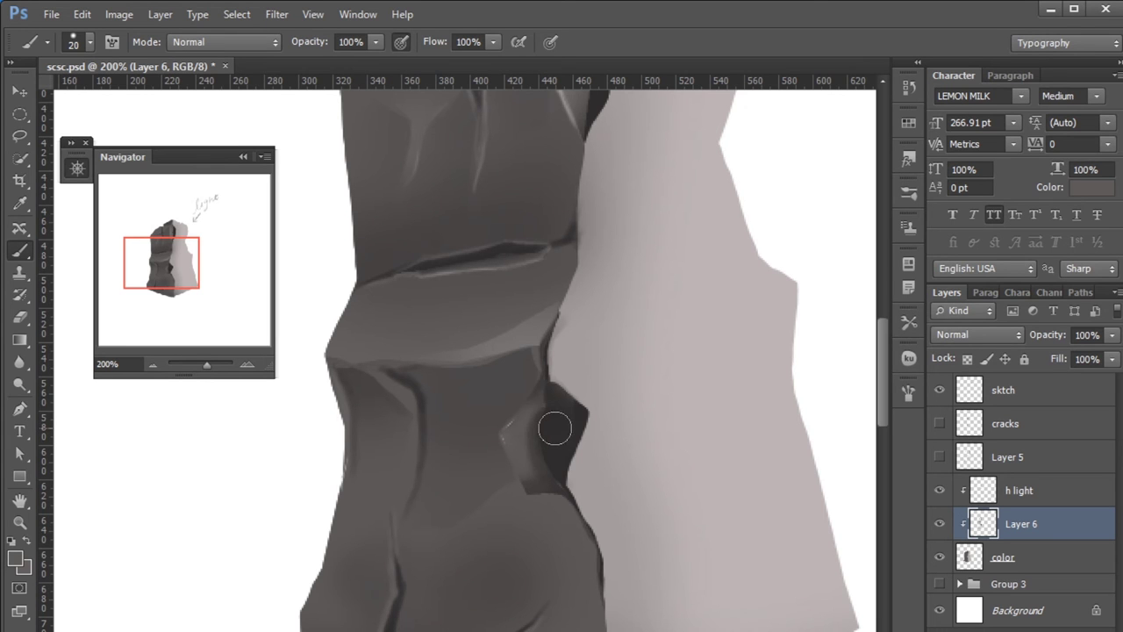
left_click_drag(527, 404, 553, 465)
left_click_drag(553, 413, 563, 433)
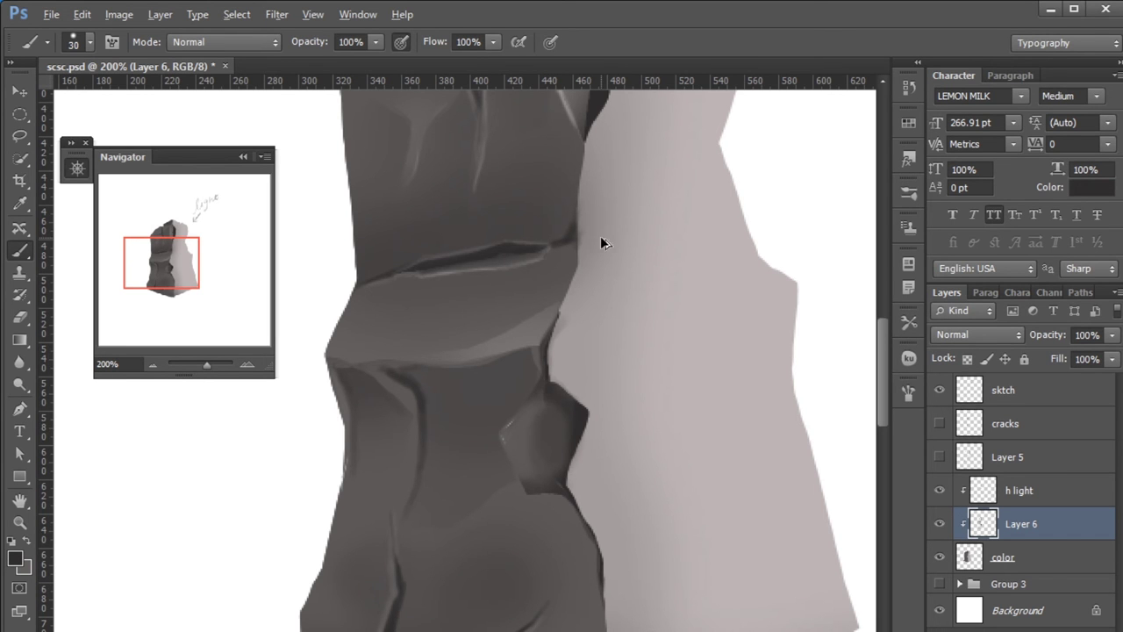
key("l")
left_click_drag(586, 408, 587, 414)
key("b")
left_click_drag(548, 305, 527, 412)
Step: At brush sizes 50–60, shade the facet's right part with sampled darker and lighter greys
key("]")
key("]")
mouse_move(572, 368)
left_mouse_down()
mouse_move(539, 539)
mouse_move(609, 444)
left_mouse_up()
key("]")
left_click(509, 336, "alt")
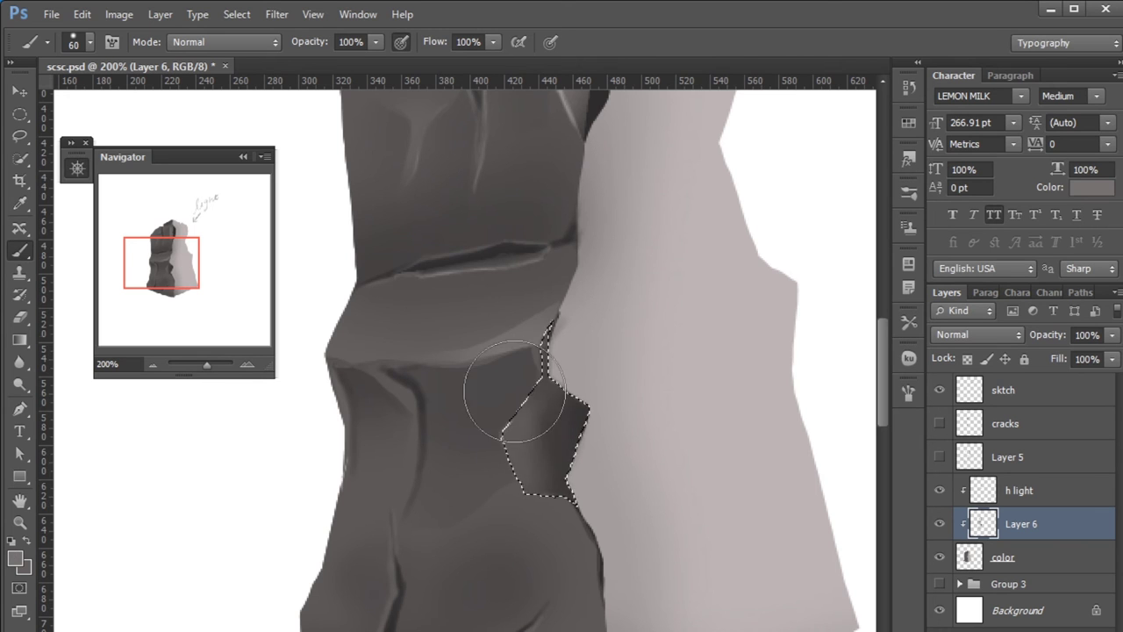
left_click_drag(572, 405, 489, 515)
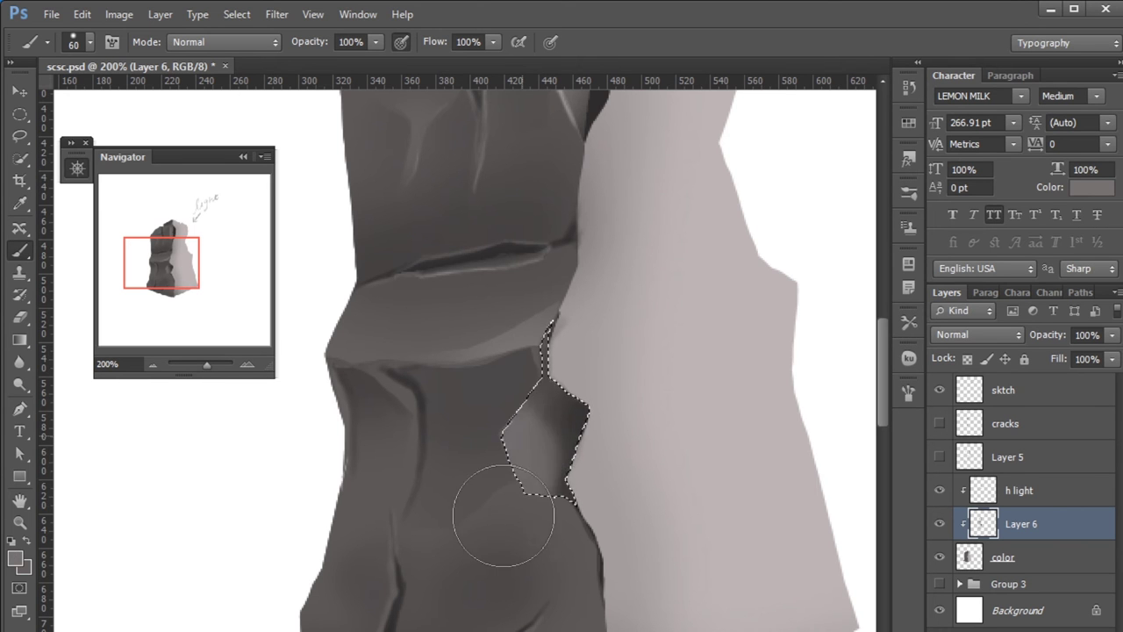
left_click(577, 267, "alt")
left_click_drag(591, 326, 539, 476)
left_click(647, 201, "alt")
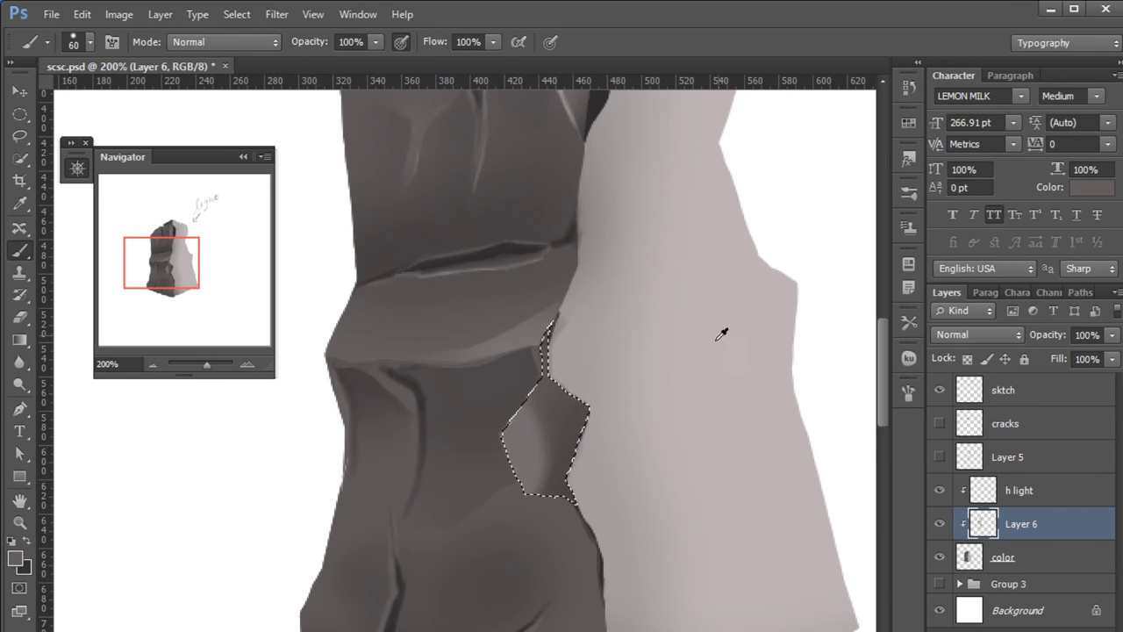
left_click_drag(647, 451, 653, 451)
Step: Shade the facet edge with dark strokes at size 30, deselect, and zoom out to check
key("bracketleft")
key("bracketleft")
key("bracketleft")
left_click(548, 386, "alt")
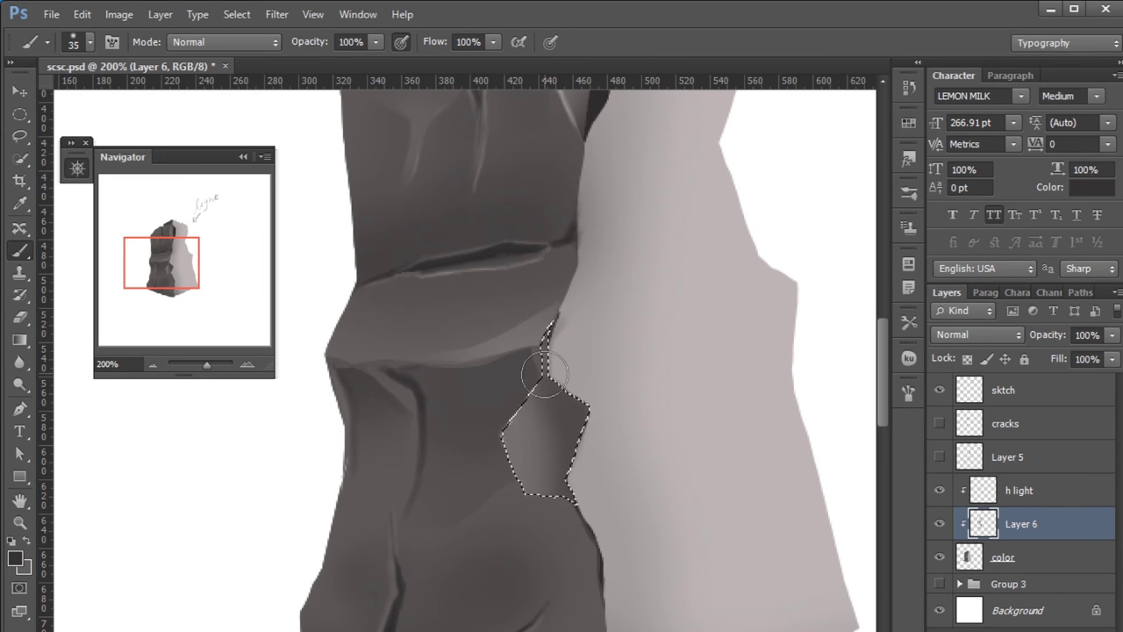
mouse_move(554, 399)
left_mouse_down()
mouse_move(582, 389)
mouse_move(589, 427)
left_mouse_up()
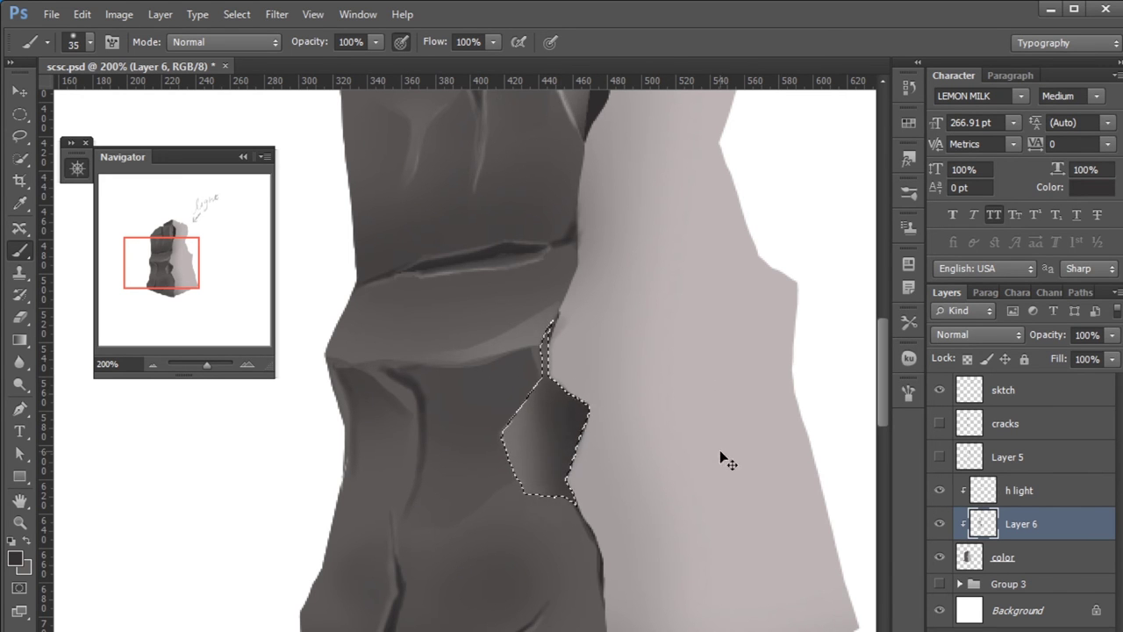
key("ctrl+d")
key("z")
left_click(680, 470, "alt")
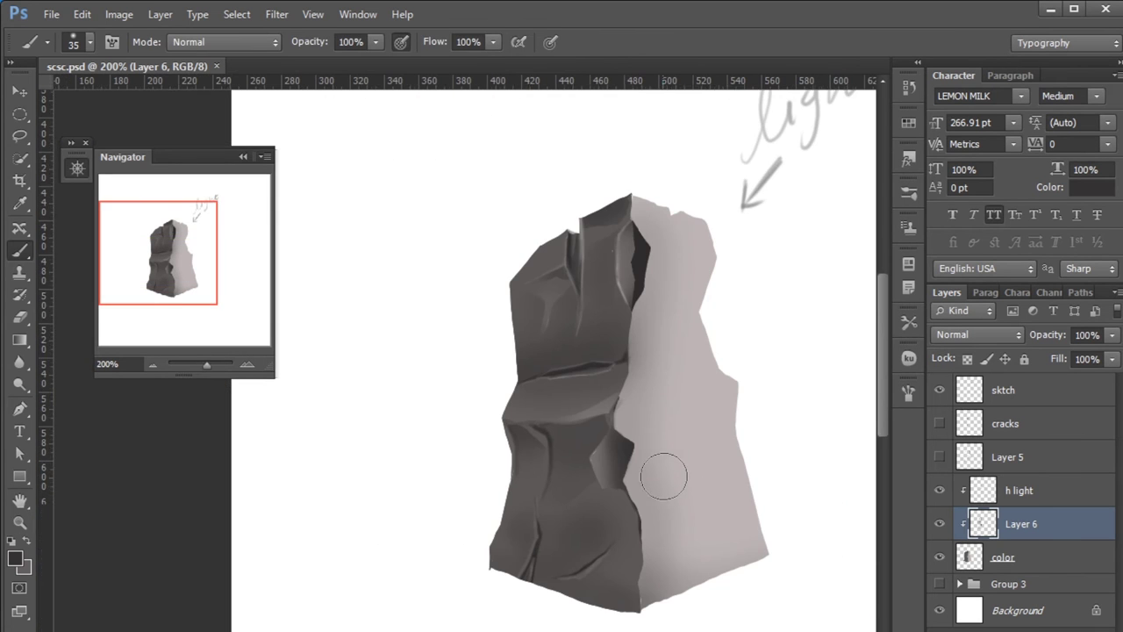
left_click(659, 474, "ctrl")
left_click_drag(630, 573, 586, 591)
Step: On the h light layer, pick a light grey and paint a thin highlight along the rock's edge
left_click(1021, 494)
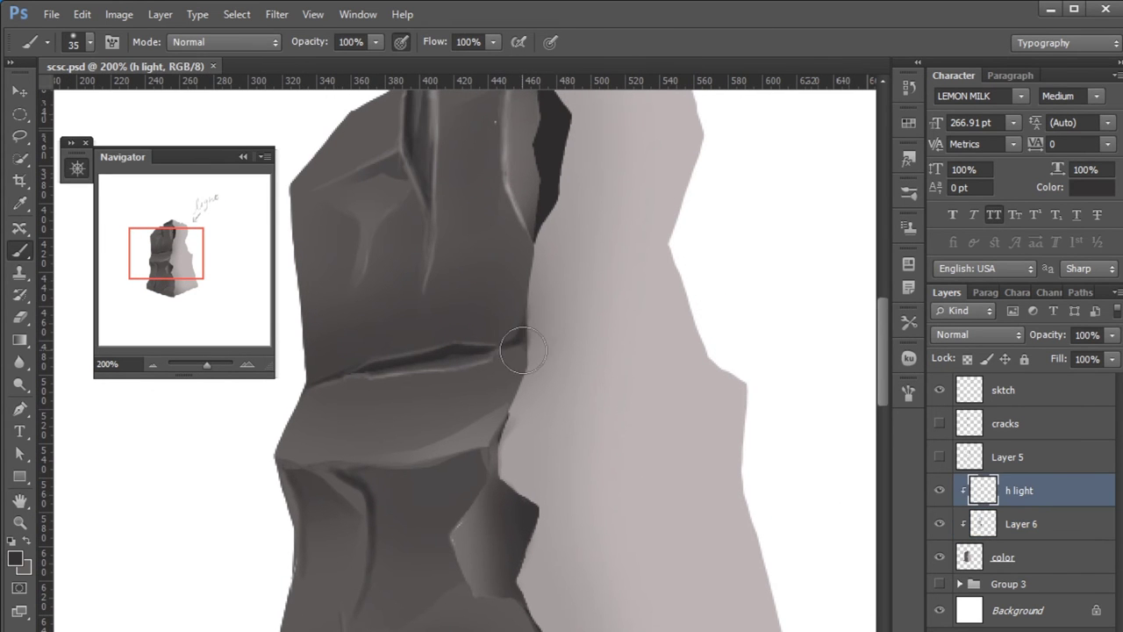
left_click(15, 559)
left_click(756, 307)
key("Return")
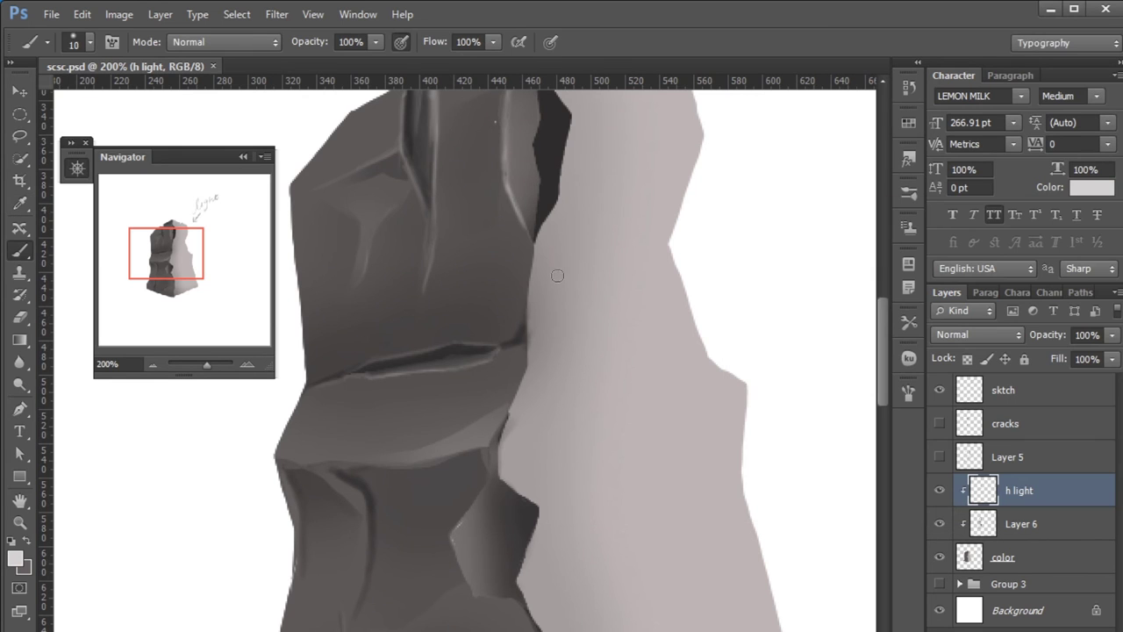
left_click_drag(534, 249, 529, 286)
key("bracketleft")
key("bracketleft")
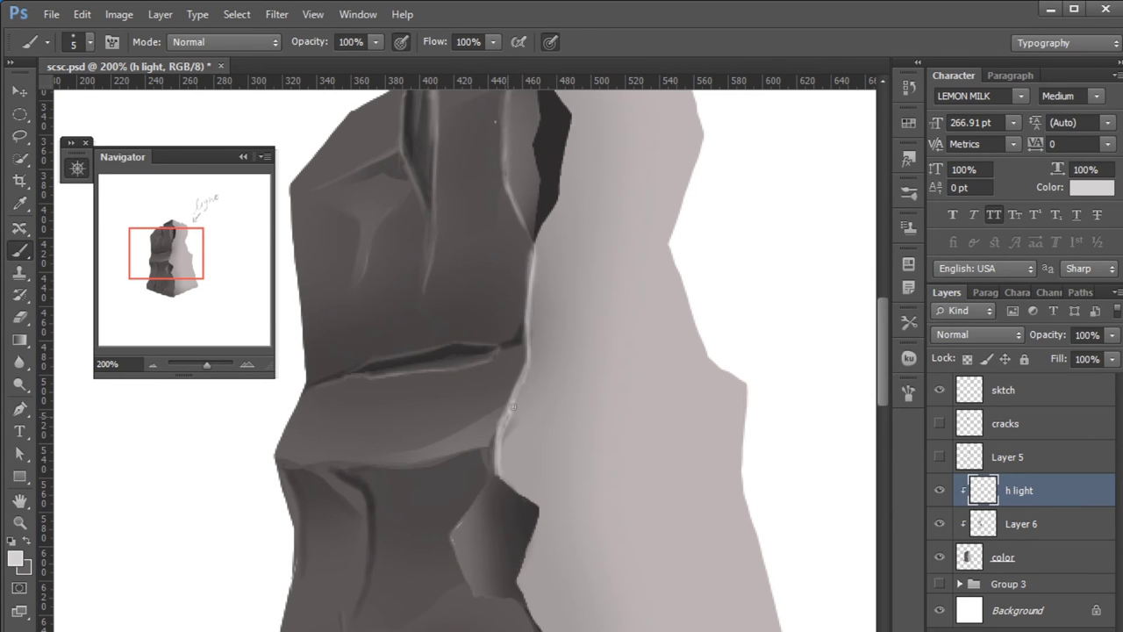
Step: Paint size-5 light highlights along the upper crack edges, undoing a lower-edge stroke
left_click_drag(584, 259, 575, 338)
left_click_drag(553, 246, 526, 330)
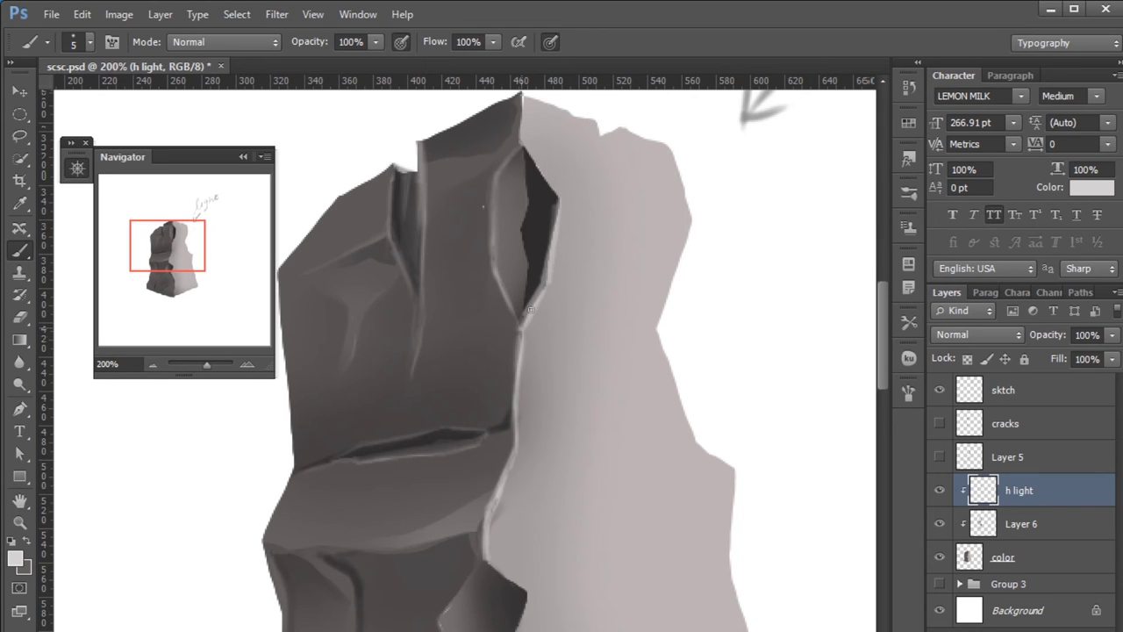
left_click_drag(657, 243, 609, 334)
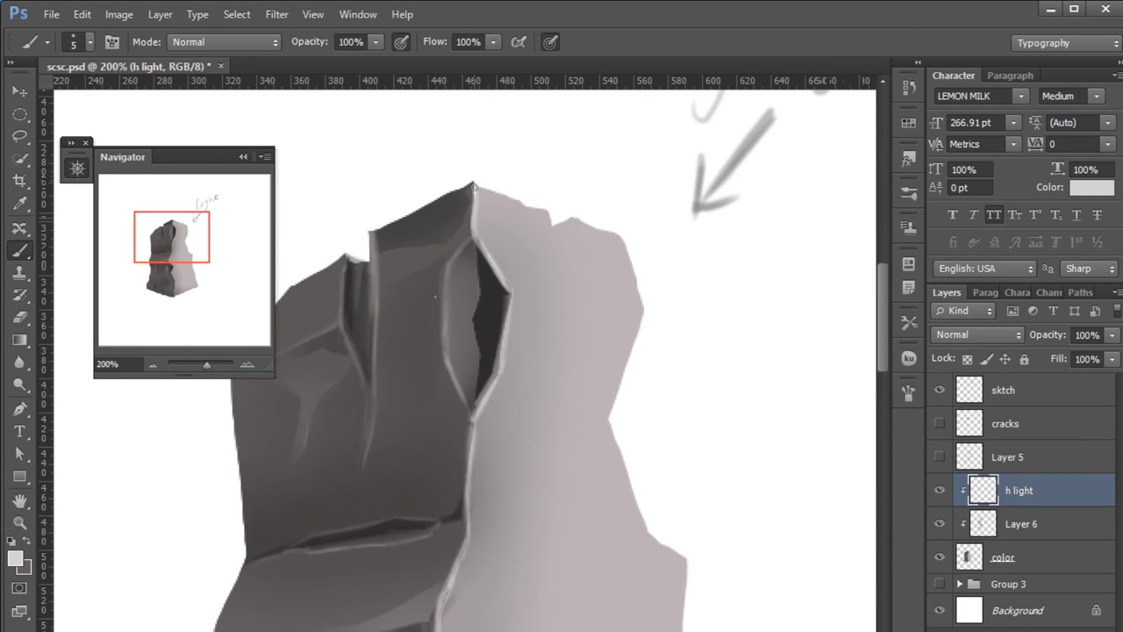
left_click_drag(684, 615, 684, 296)
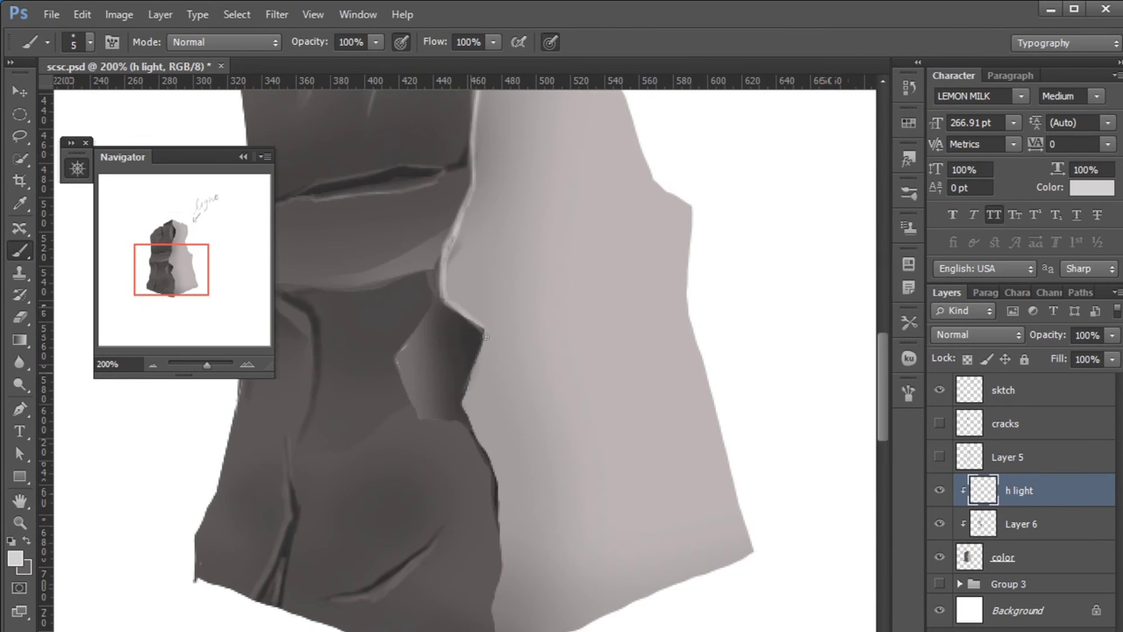
left_click_drag(494, 477, 502, 614)
key("ctrl+z")
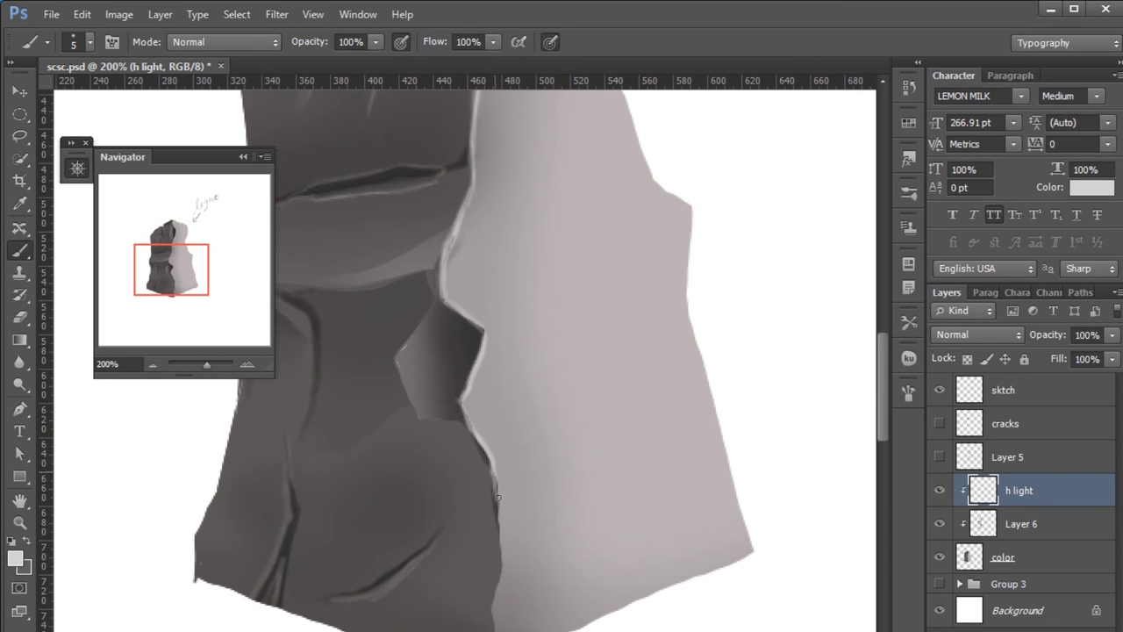
Step: Zoom out to check the highlights, then return to painting on Layer 6
scroll(408, 337, "up", 1)
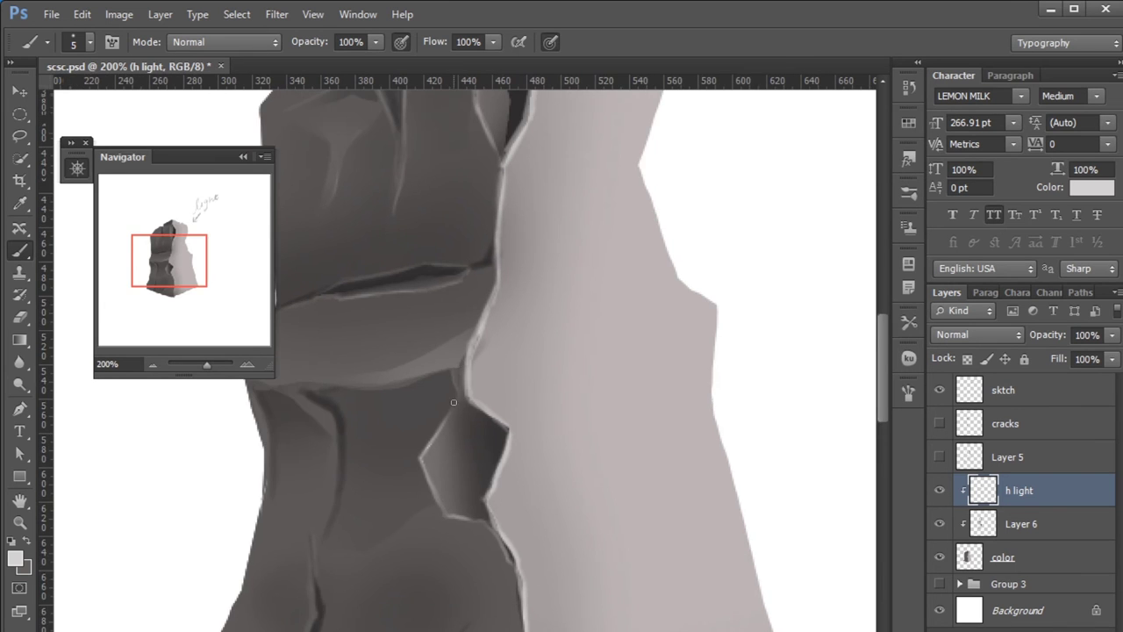
left_click_drag(478, 429, 763, 394)
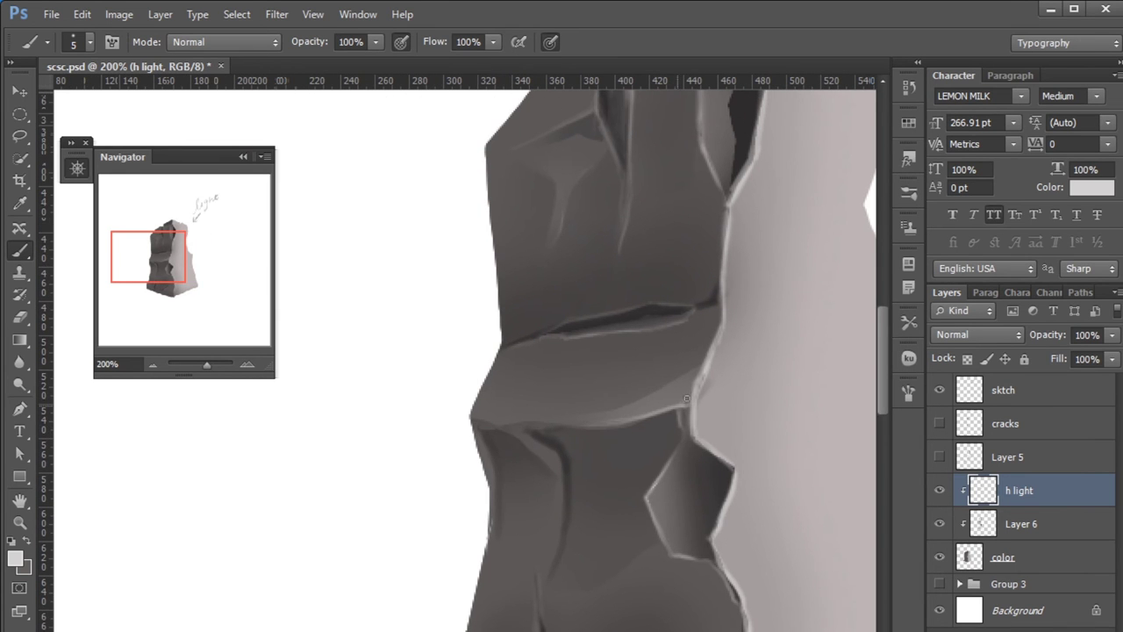
key("ctrl+minus")
key("z")
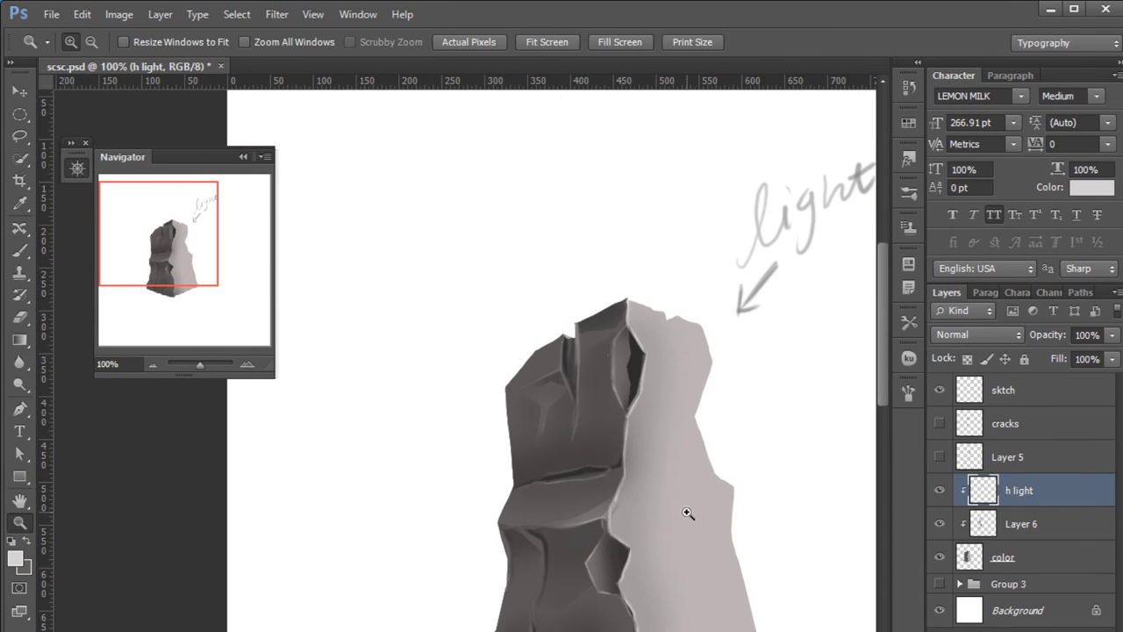
scroll(676, 438, "down", 3)
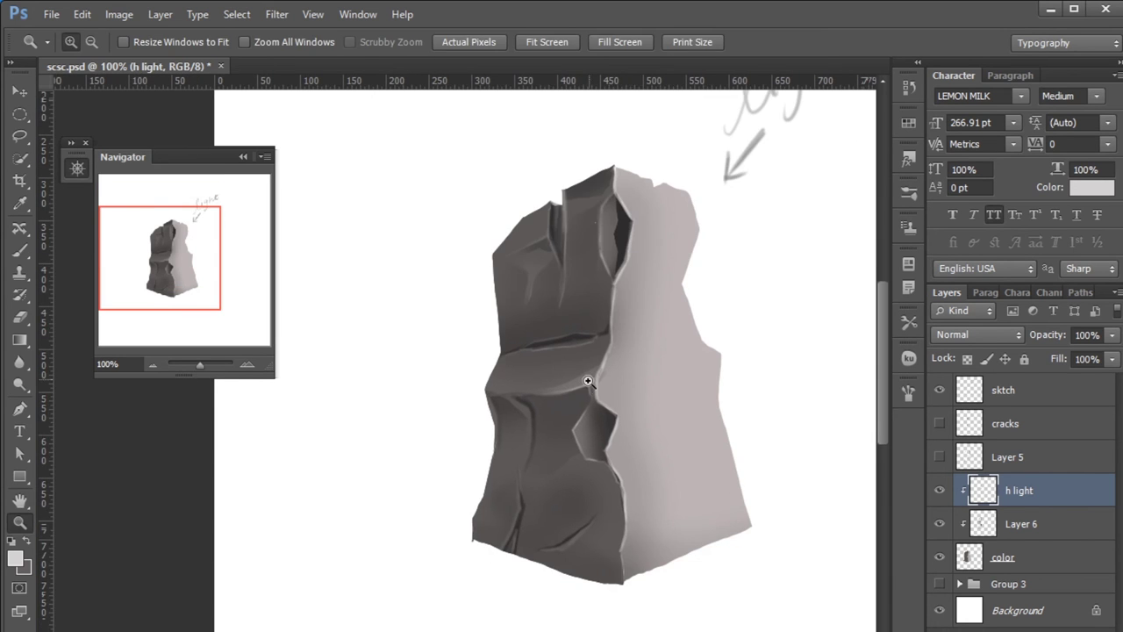
left_click(578, 374)
scroll(419, 424, "up", 3)
key("l")
key("alt+bracketleft")
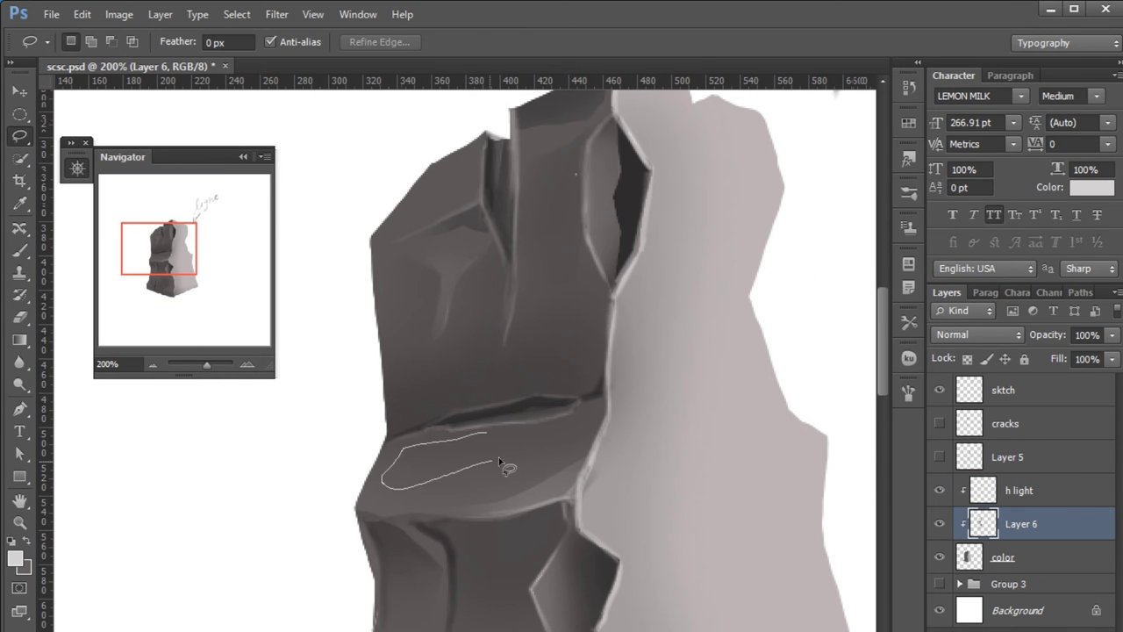
Step: Lasso a facet on the left face and pick a dark grey, undoing a stray stroke
left_click_drag(444, 480, 504, 450)
key("b")
left_click(425, 366, "alt")
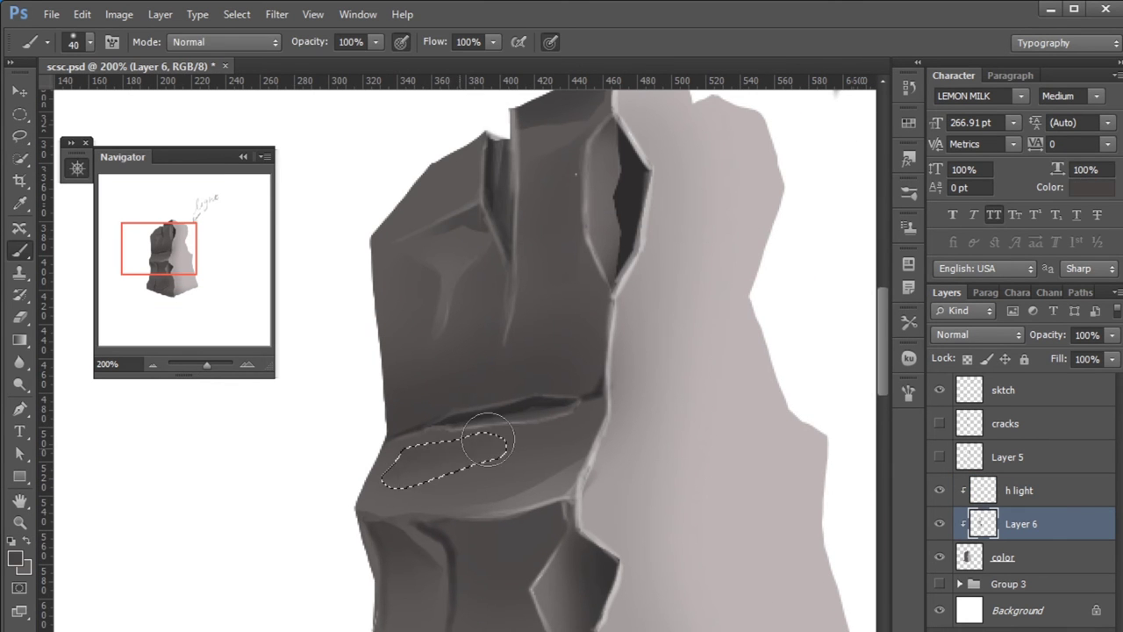
key("ctrl+d")
mouse_move(582, 452)
left_mouse_down()
mouse_move(564, 479)
mouse_move(579, 439)
left_mouse_up()
key("ctrl+z")
key("l")
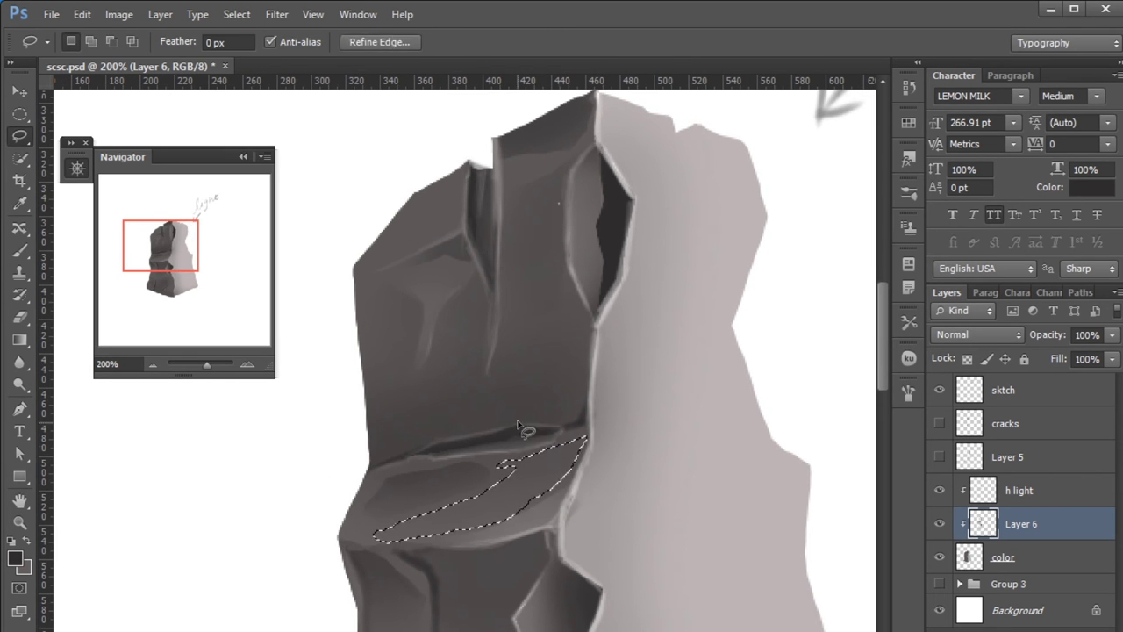
key("b")
key("ctrl+d")
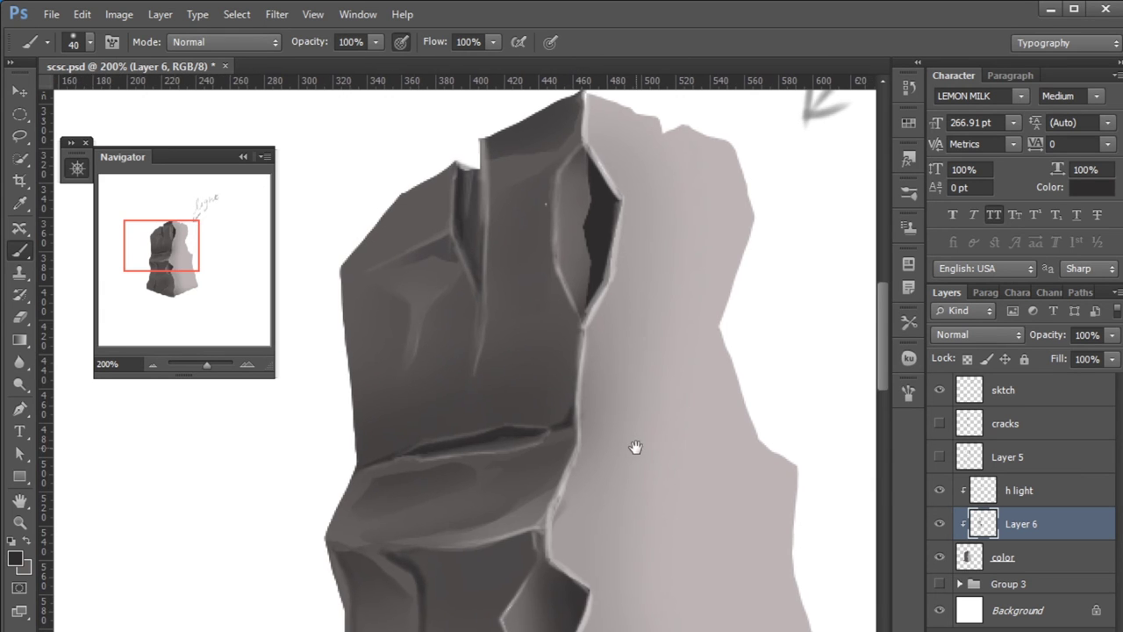
Step: Outline a facet near the lower crack and shade it dark
left_click_drag(664, 401, 628, 141)
key("l")
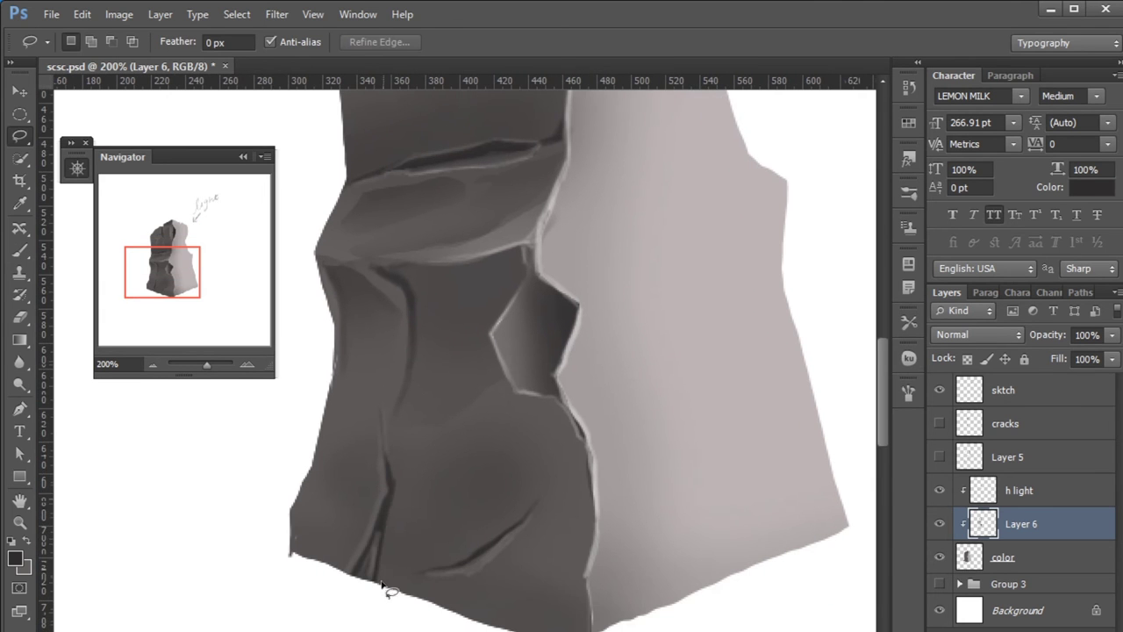
left_click_drag(406, 444, 509, 510)
left_click_drag(436, 600, 421, 587)
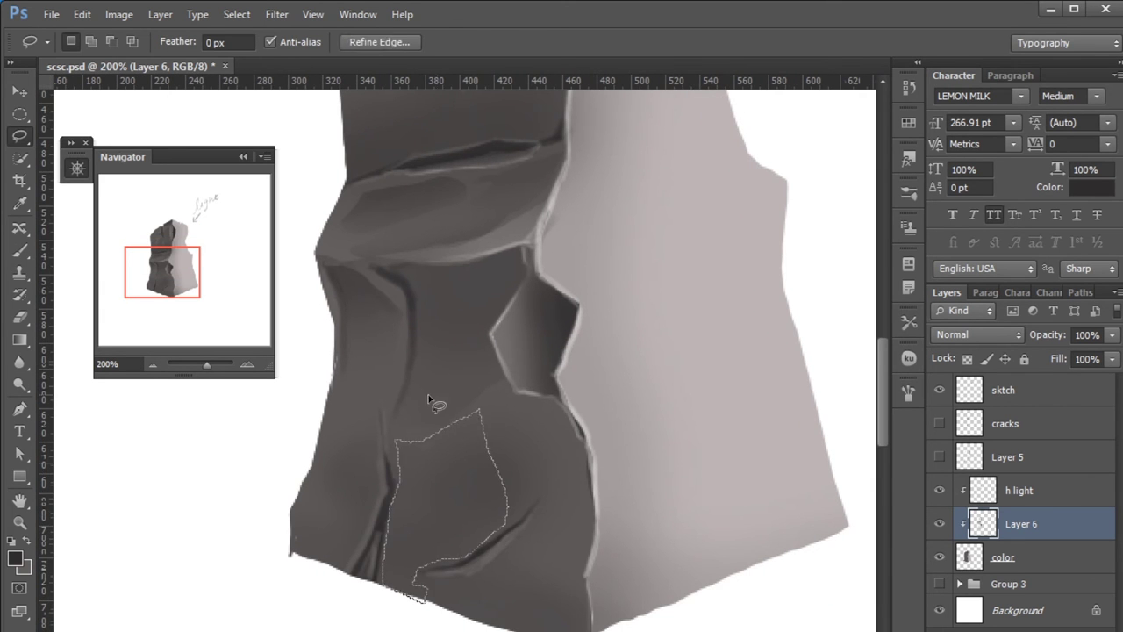
key("b")
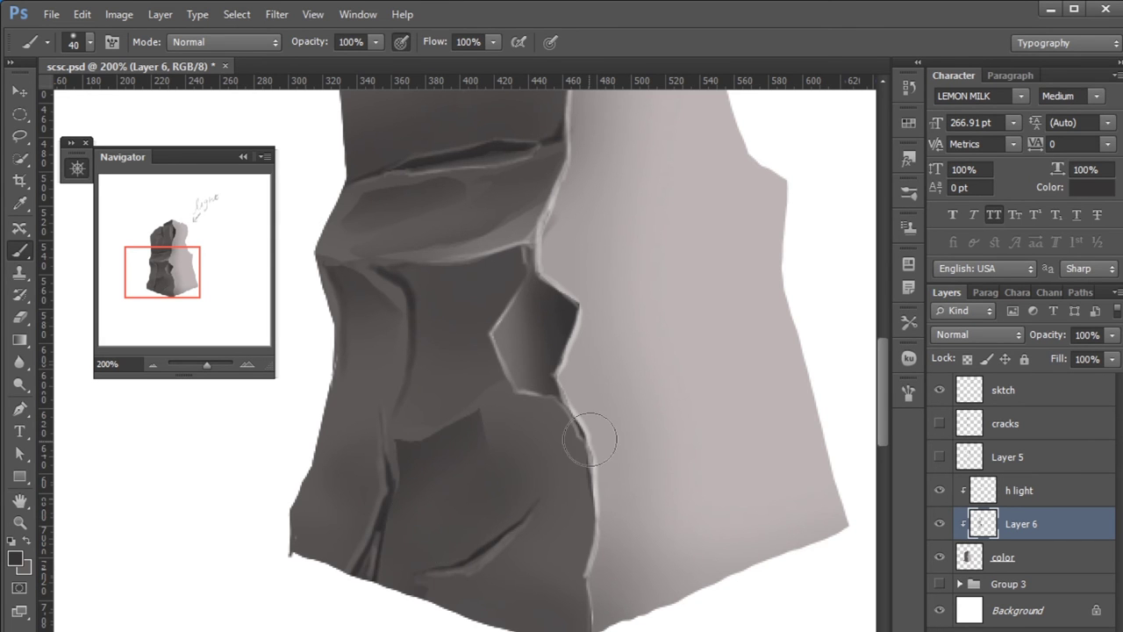
left_click_drag(577, 414, 555, 516)
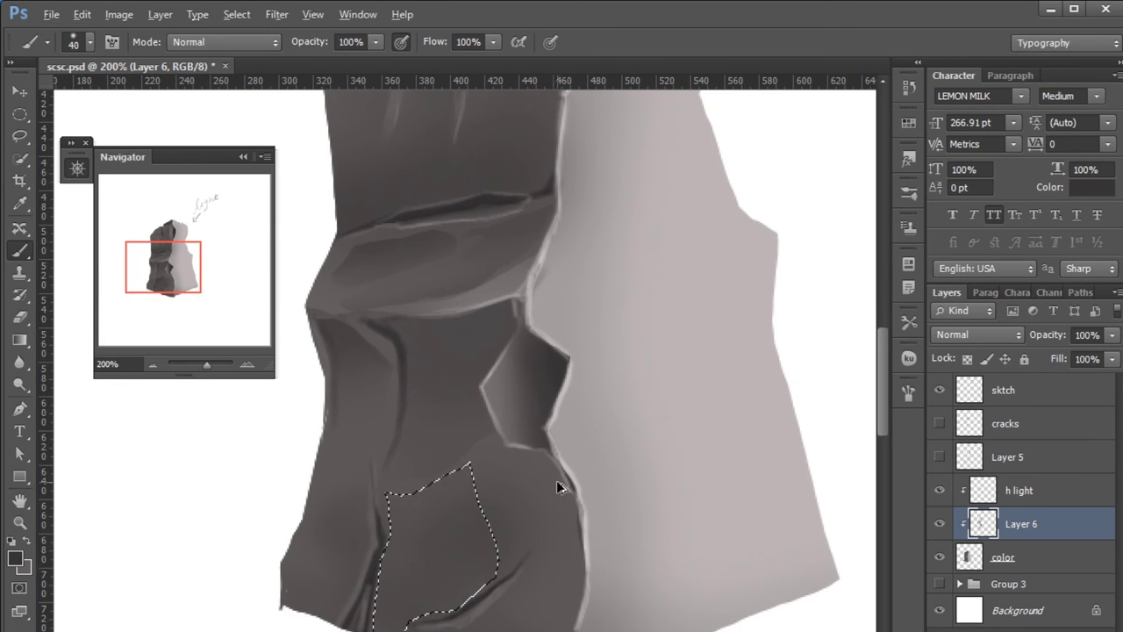
left_click_drag(430, 476, 465, 544)
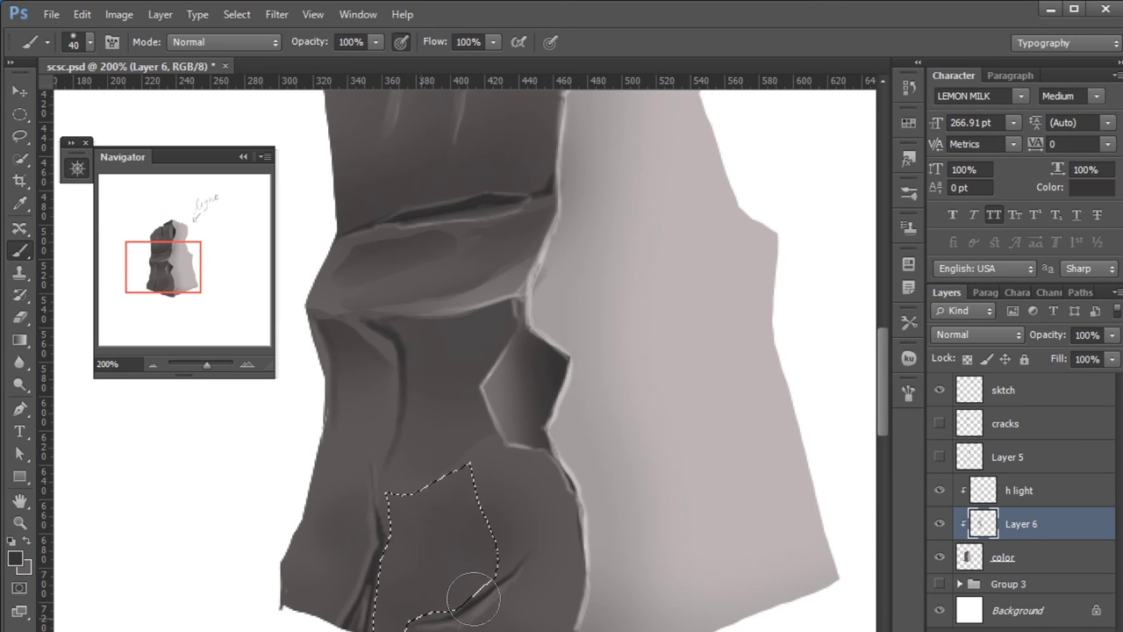
key("ctrl+d")
Step: Outline a facet beside the crack and paint light grey strokes inside it
left_click_drag(575, 401, 518, 331)
key("l")
key("b")
mouse_move(474, 399)
left_mouse_down()
mouse_move(490, 402)
mouse_move(446, 559)
left_mouse_up()
left_click_drag(526, 536, 510, 556)
left_click(547, 457, "alt")
mouse_move(424, 433)
left_mouse_down()
mouse_move(452, 401)
mouse_move(477, 444)
left_mouse_up()
key("ctrl+d")
Step: Save the document and zoom out to check the whole rock
left_click_drag(513, 490, 590, 502)
key("ctrl+s")
key("z")
left_click(617, 467, "alt")
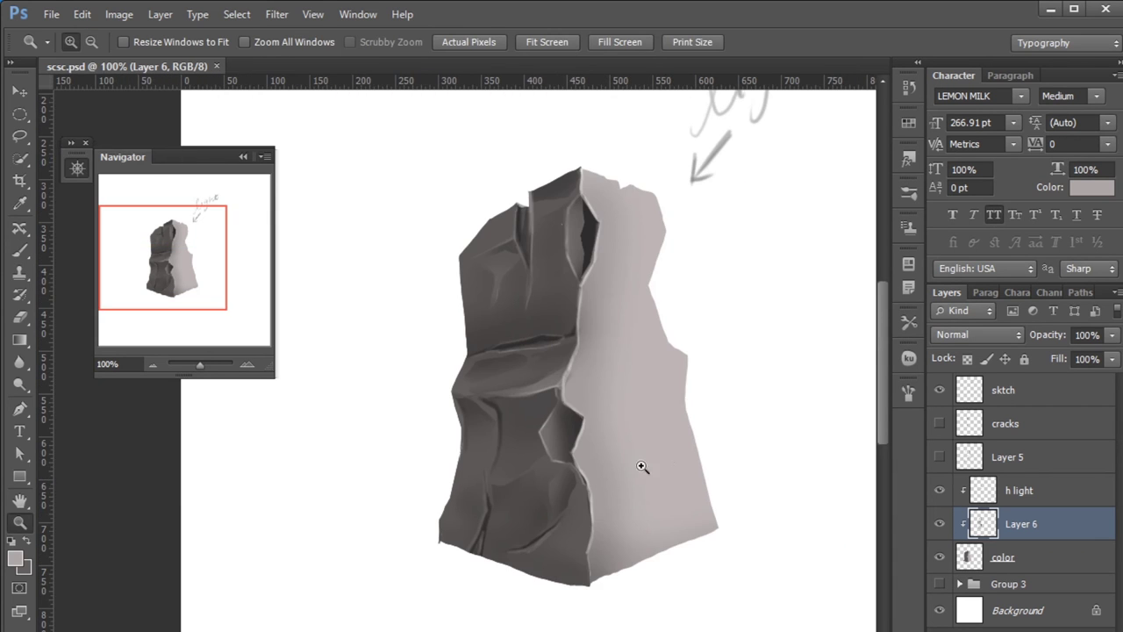
key("b")
key("ctrl+plus")
key("l")
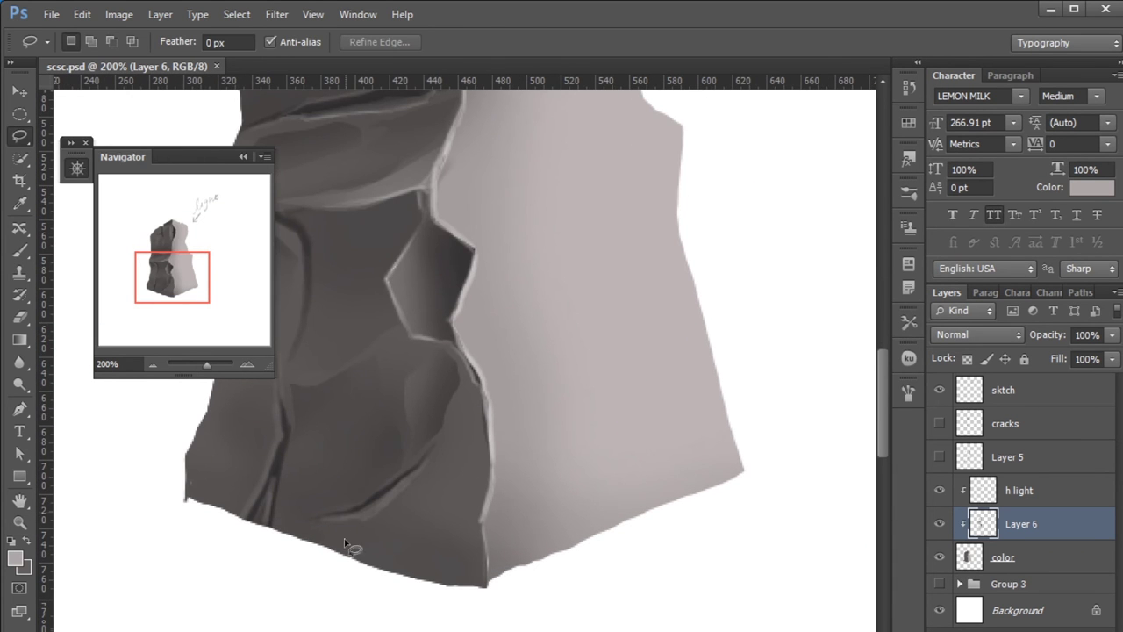
Step: Darken the facet beside the lower crack and add light strokes inside it
left_click_drag(479, 581, 402, 532)
key("b")
key("x")
left_click_drag(456, 505, 476, 581)
key("bracketleft")
key("bracketleft")
key("bracketleft")
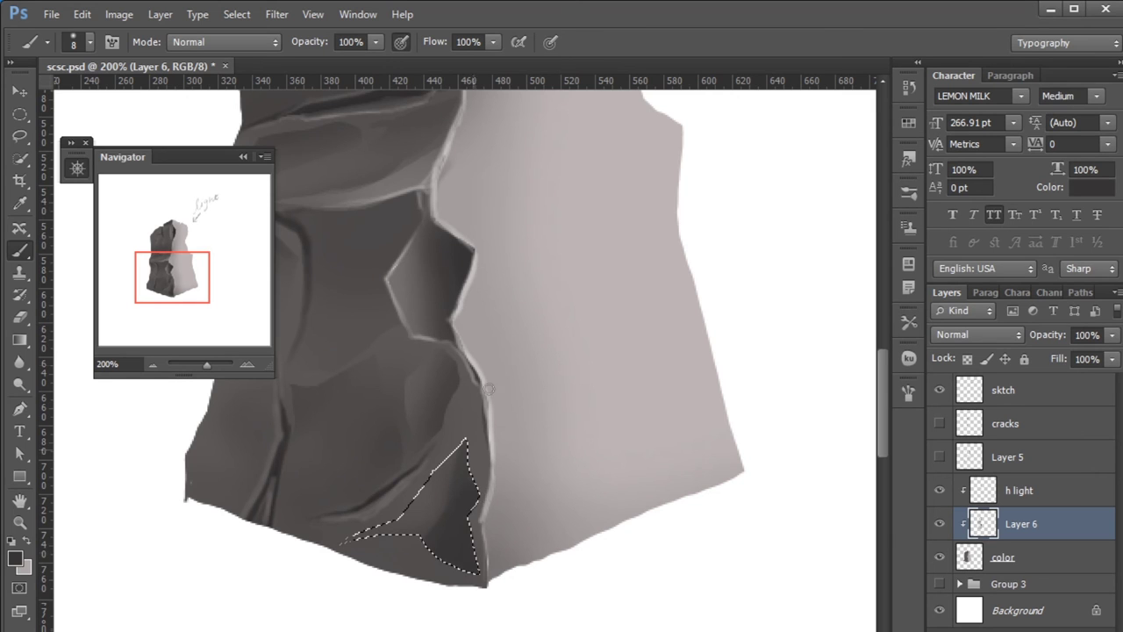
key("x")
key("bracketright")
key("bracketright")
key("bracketright")
mouse_move(428, 507)
left_mouse_down()
mouse_move(456, 535)
mouse_move(439, 492)
left_mouse_up()
key("bracketleft")
key("ctrl+d")
Step: Restore the lower-crack selection and paint dark shading around the crack
key("ctrl+shift+d")
key("x")
key("bracketright")
key("bracketright")
mouse_move(404, 491)
left_mouse_down()
mouse_move(466, 447)
mouse_move(377, 535)
left_mouse_up()
left_click_drag(496, 413, 421, 492)
mouse_move(587, 428)
left_mouse_down()
mouse_move(675, 422)
mouse_move(687, 438)
left_mouse_up()
left_click_drag(514, 465, 492, 564)
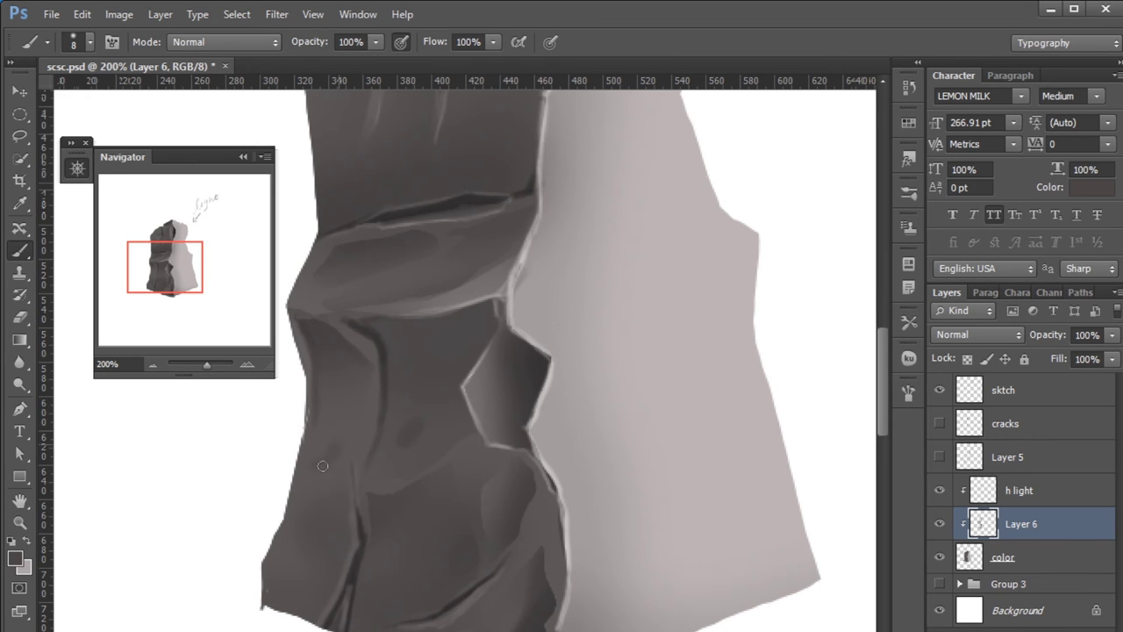
left_click_drag(338, 446, 307, 617)
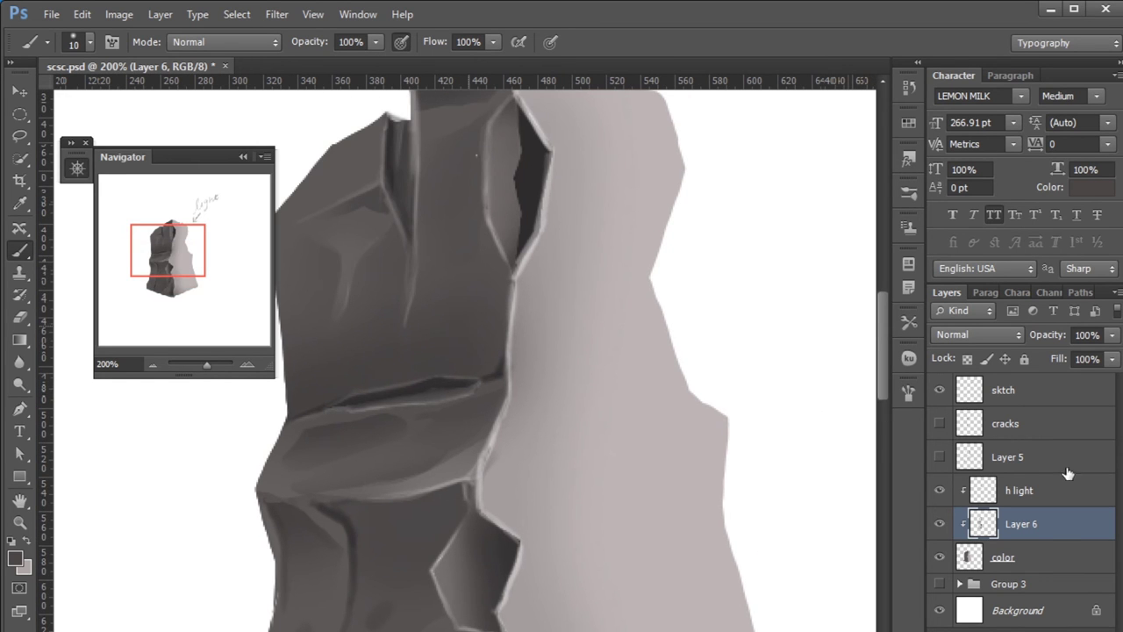
Step: Paint dark strokes and small dark pits across the pillar's left face
mouse_move(453, 320)
left_mouse_down()
mouse_move(432, 337)
mouse_move(386, 333)
mouse_move(377, 274)
left_mouse_up()
left_click_drag(304, 376, 350, 395)
left_click(349, 327)
key("[")
left_click(461, 391)
left_click(435, 387)
left_click(497, 237)
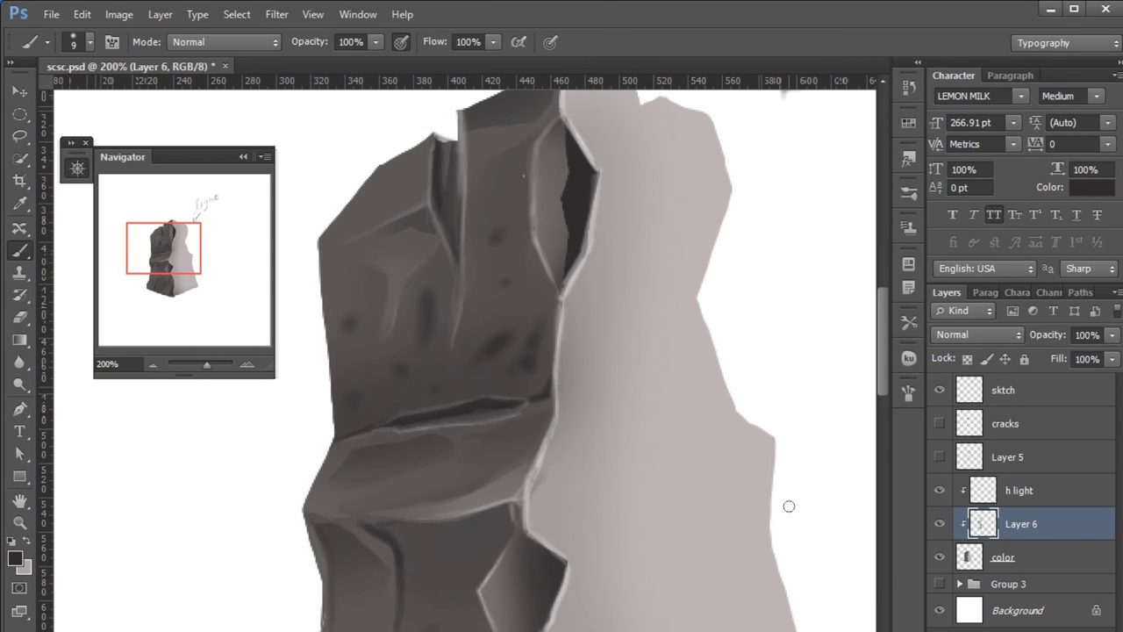
scroll(772, 343, "right", 1)
Step: Sample light grey from the h light layer, highlight the rock edge on Layer 6, and set brush opacity to 31%
key("alt+]")
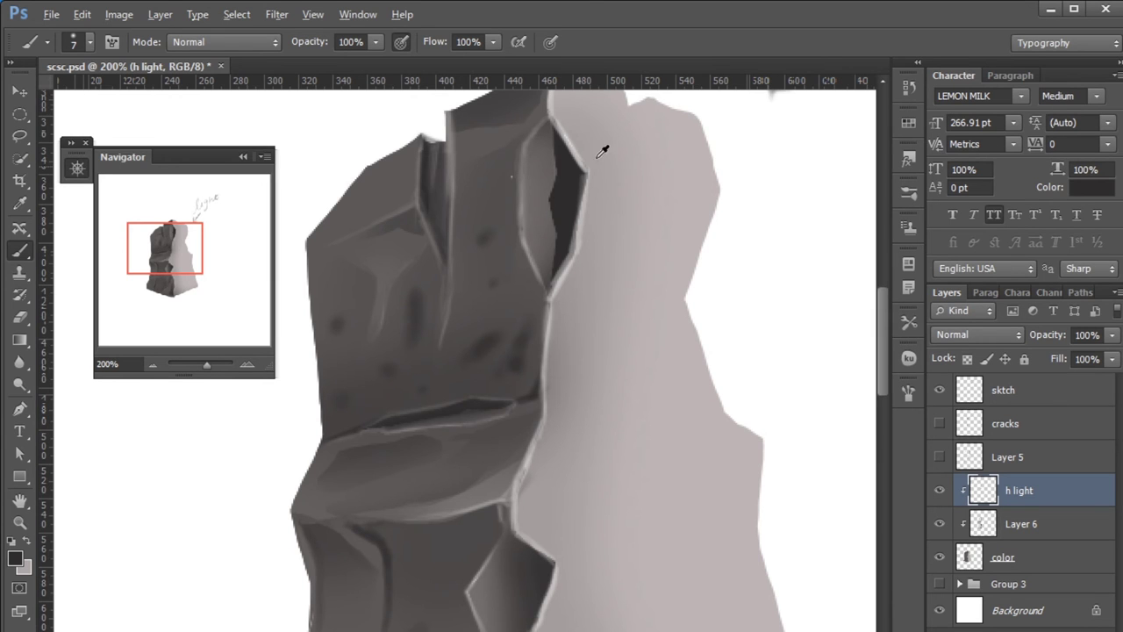
left_click(582, 173, "alt")
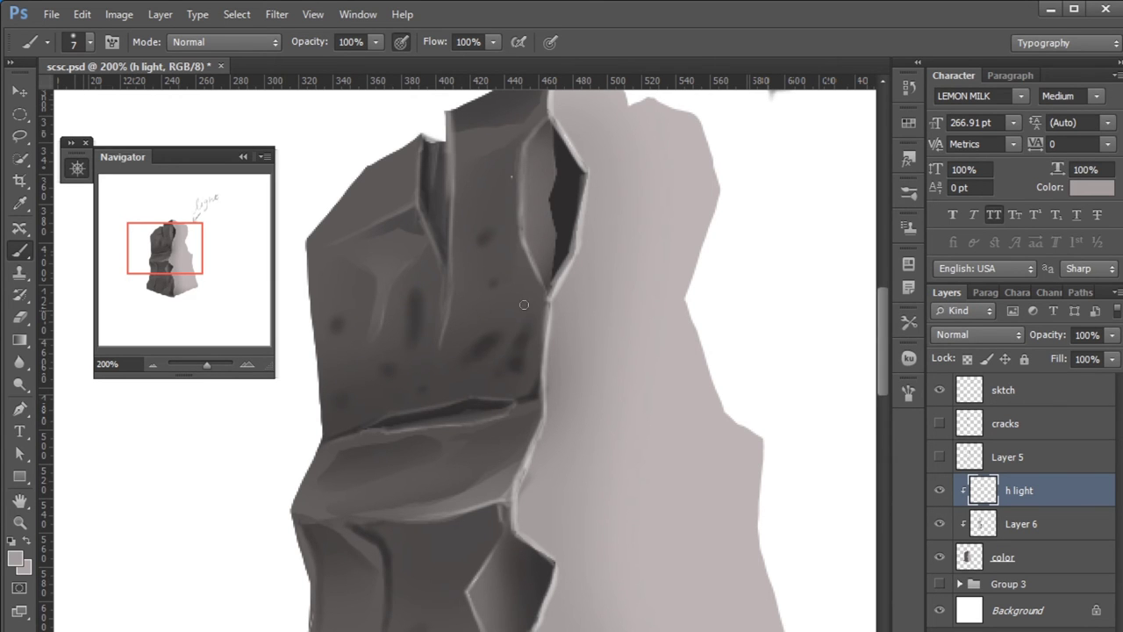
key("alt+[")
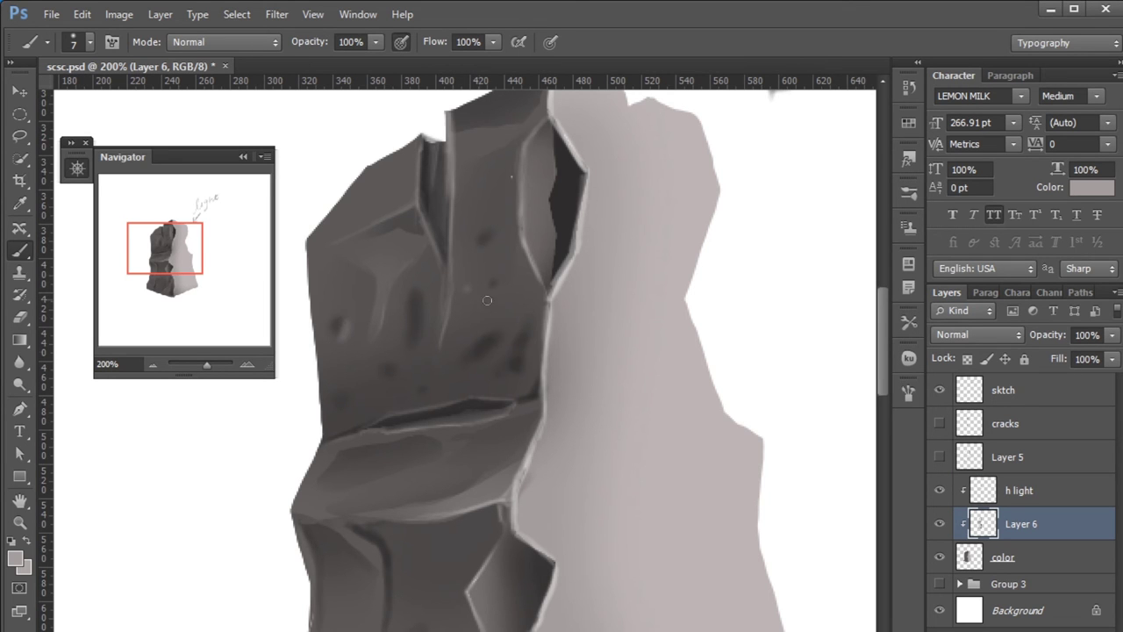
left_click_drag(471, 358, 509, 336)
left_click_drag(376, 42, 316, 76)
Step: Zoom onto the rock's top, sample the crack's dark grey, and deepen the crack at full opacity
scroll(639, 281, "down", 3)
scroll(470, 281, "left", 1)
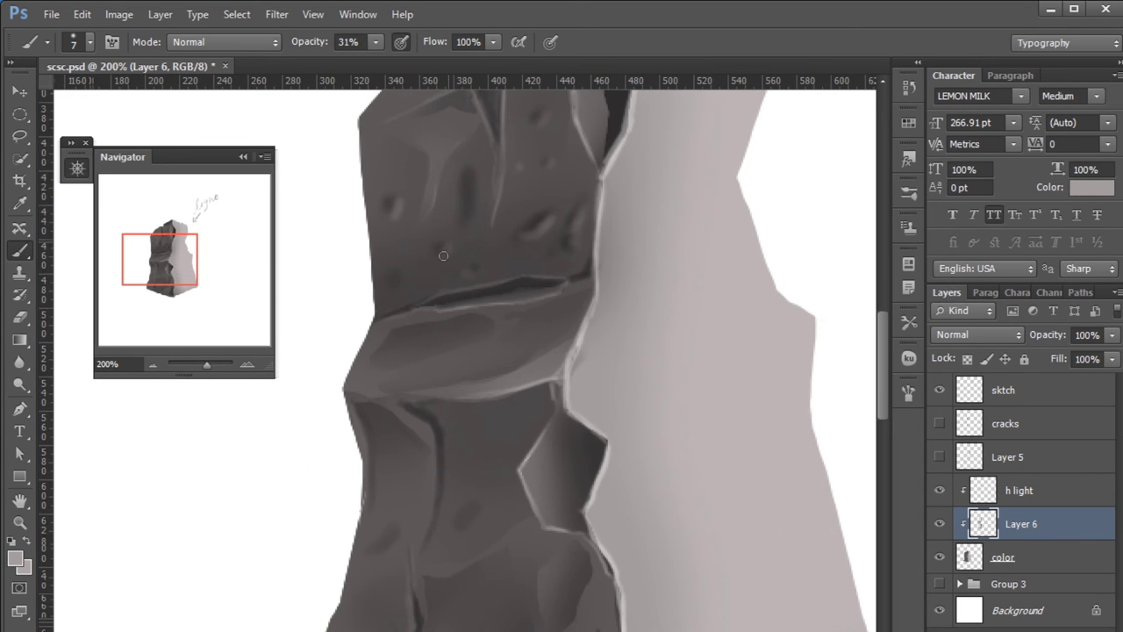
scroll(491, 456, "down", 1)
scroll(492, 457, "left", 1)
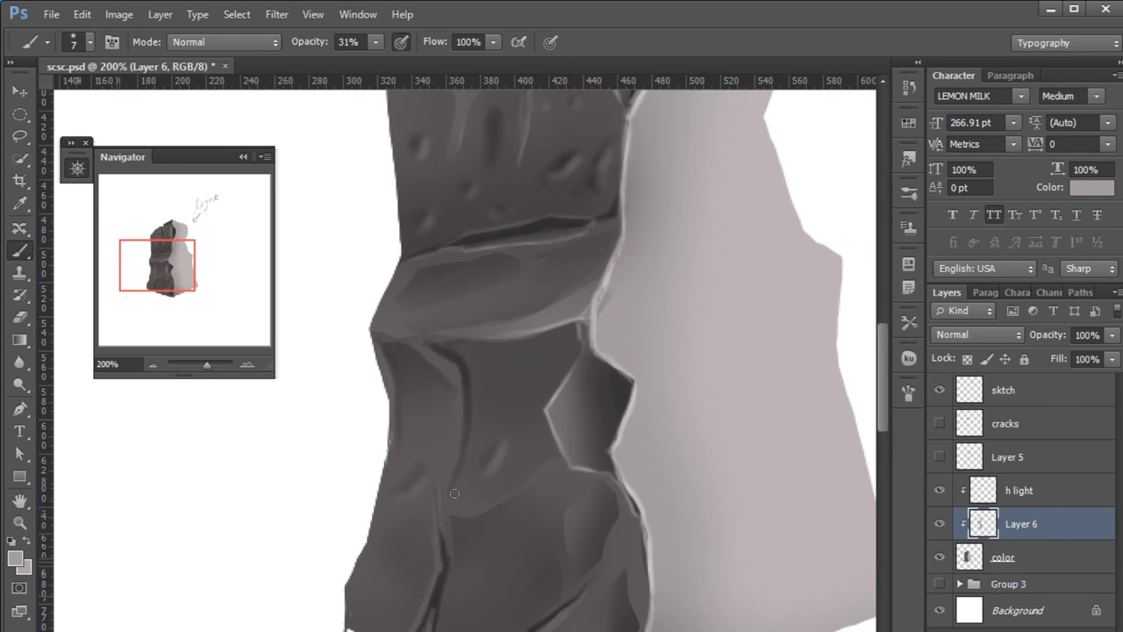
key("z")
left_click(663, 492, "alt")
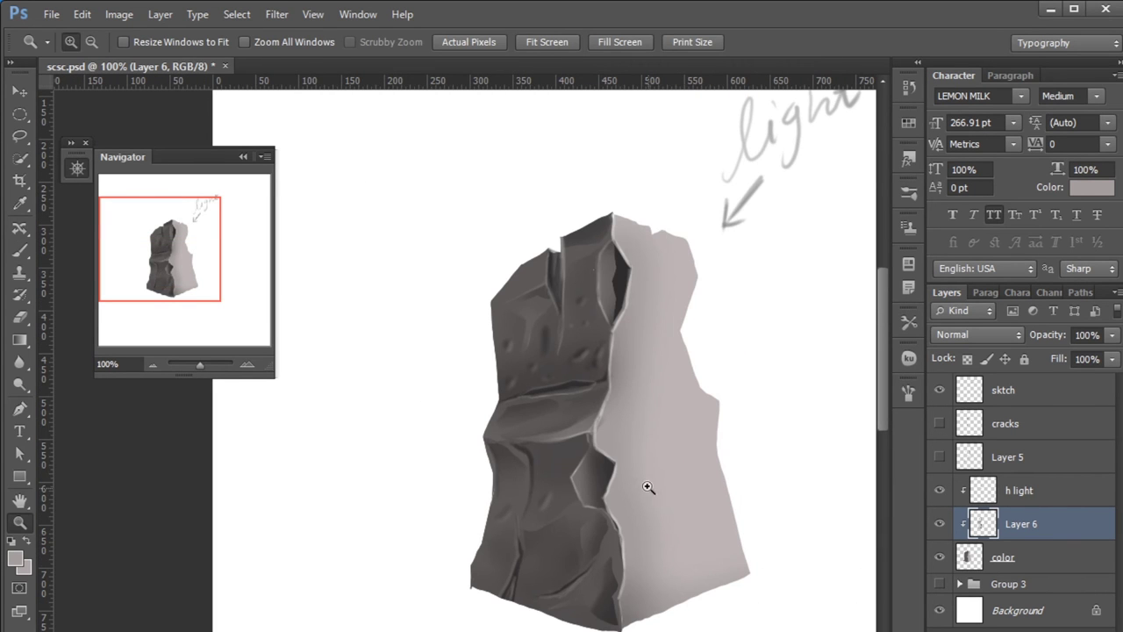
left_click(670, 429)
key("b")
left_click(594, 360, "alt")
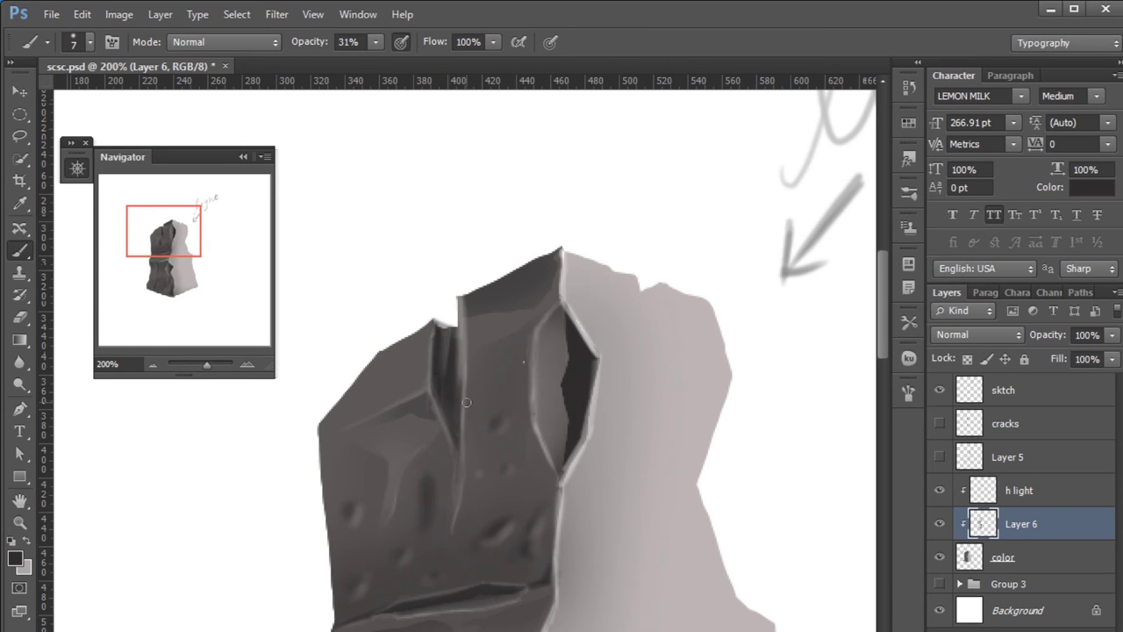
key("0")
mouse_move(455, 384)
left_mouse_down()
mouse_move(459, 462)
mouse_move(450, 371)
mouse_move(450, 412)
mouse_move(459, 407)
left_mouse_up()
Step: Set the foreground colour to near-black and darken the inside of the upper crack
left_click(19, 559)
left_click(763, 491)
key("Return")
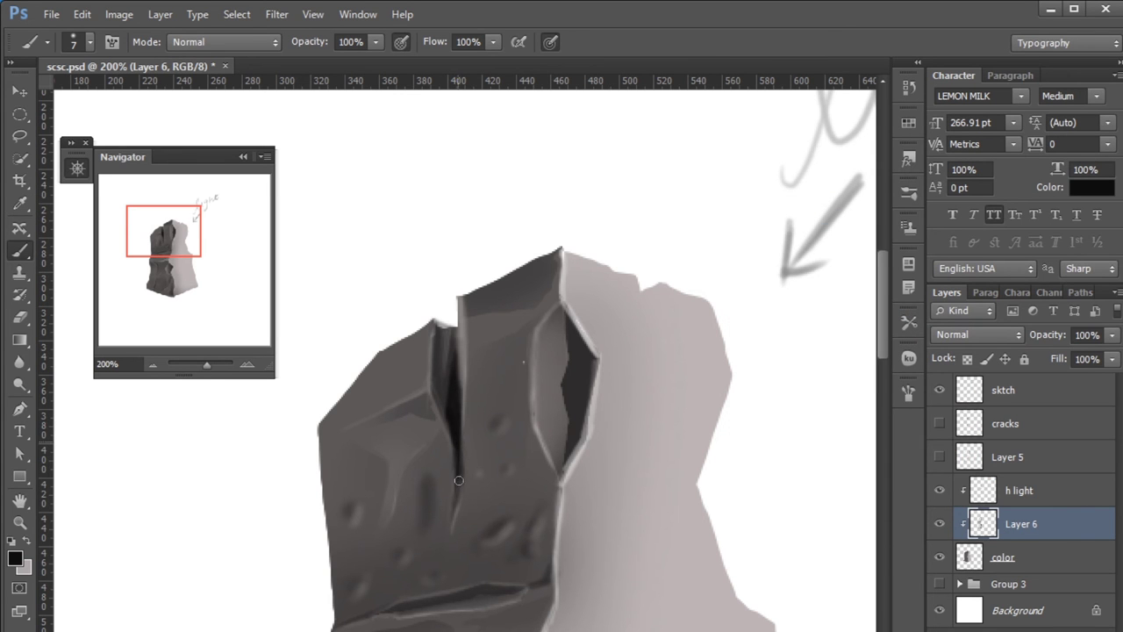
left_click_drag(458, 470, 543, 436)
left_click_drag(468, 372, 472, 346)
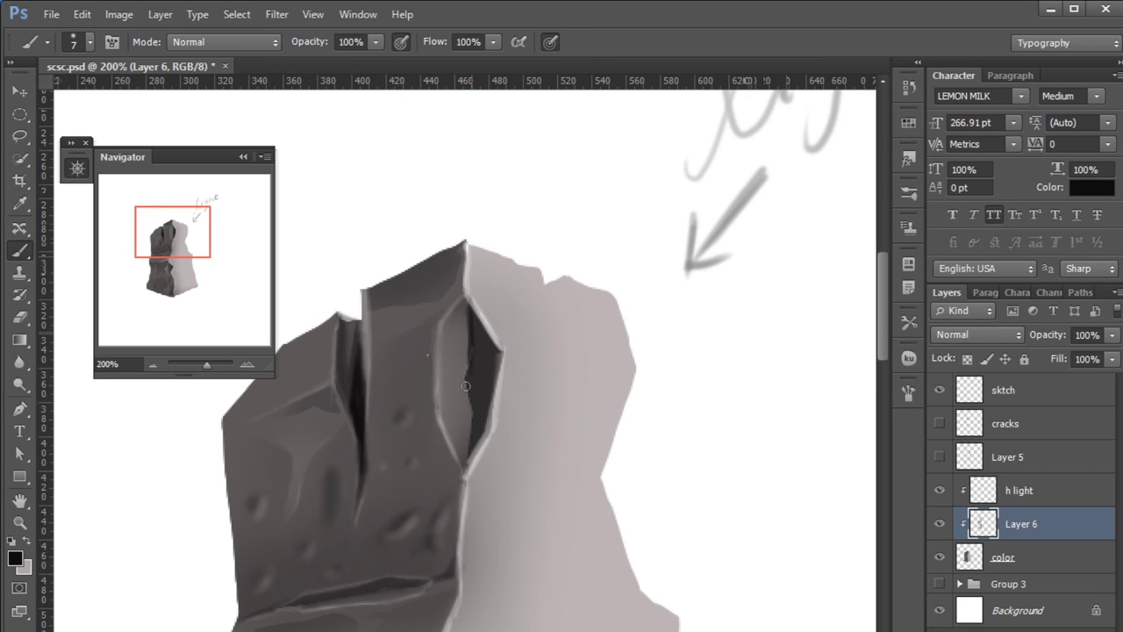
left_click_drag(604, 388, 390, 399)
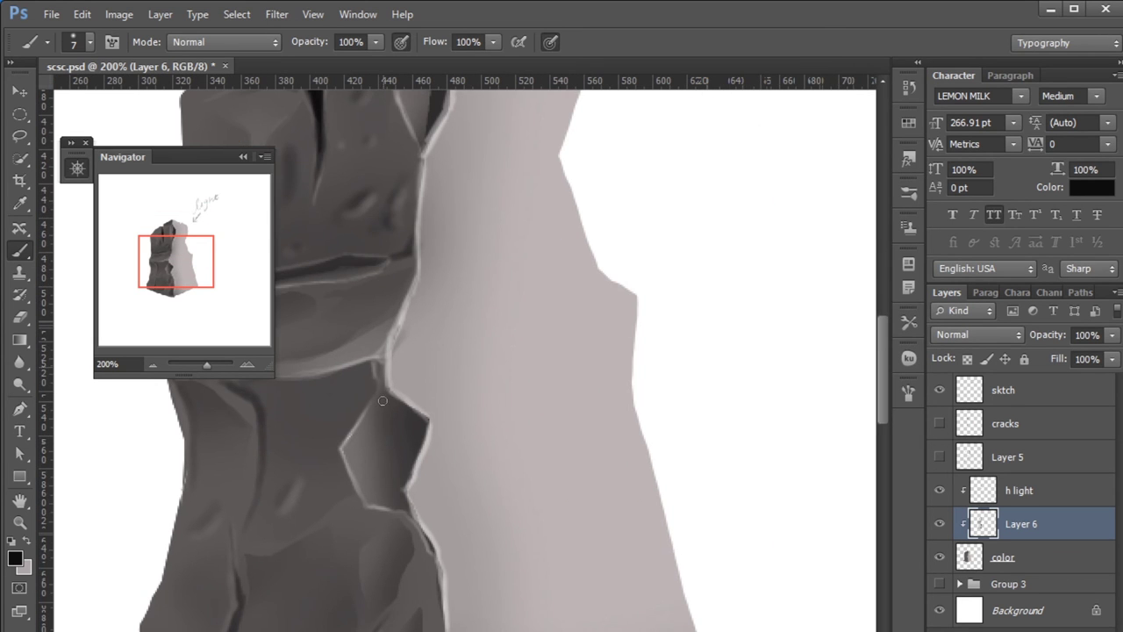
left_click(15, 558)
Step: Choose near-black grey #211f1f, darken the crack edge beside the light face, and zoom out
left_click(759, 470)
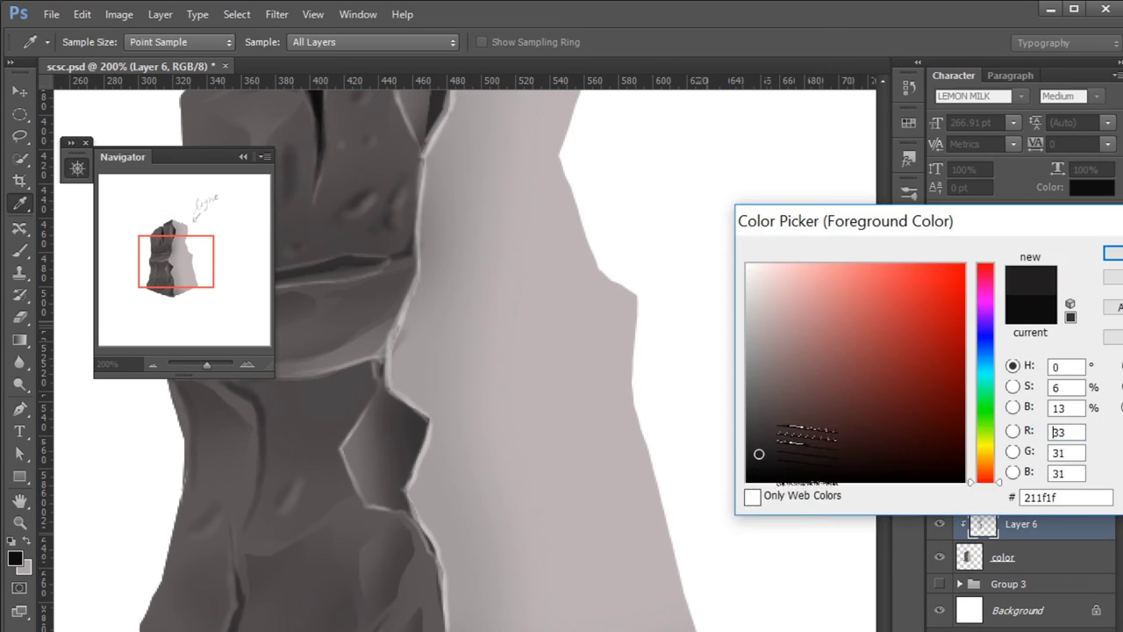
key("Return")
left_click_drag(382, 353, 385, 347)
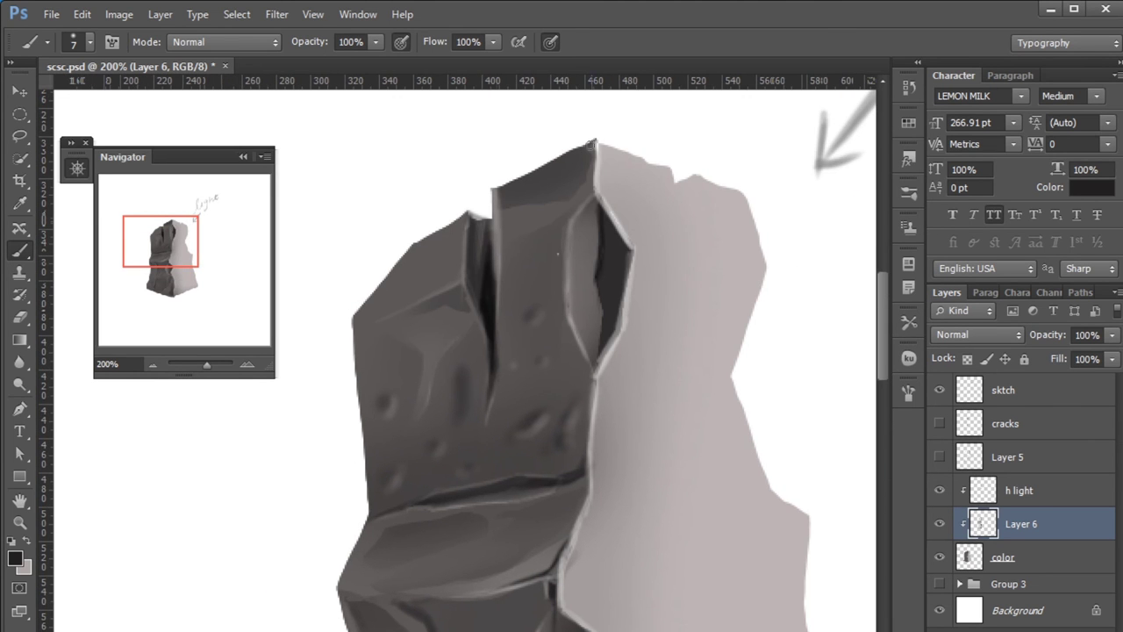
scroll(473, 265, "up", 2)
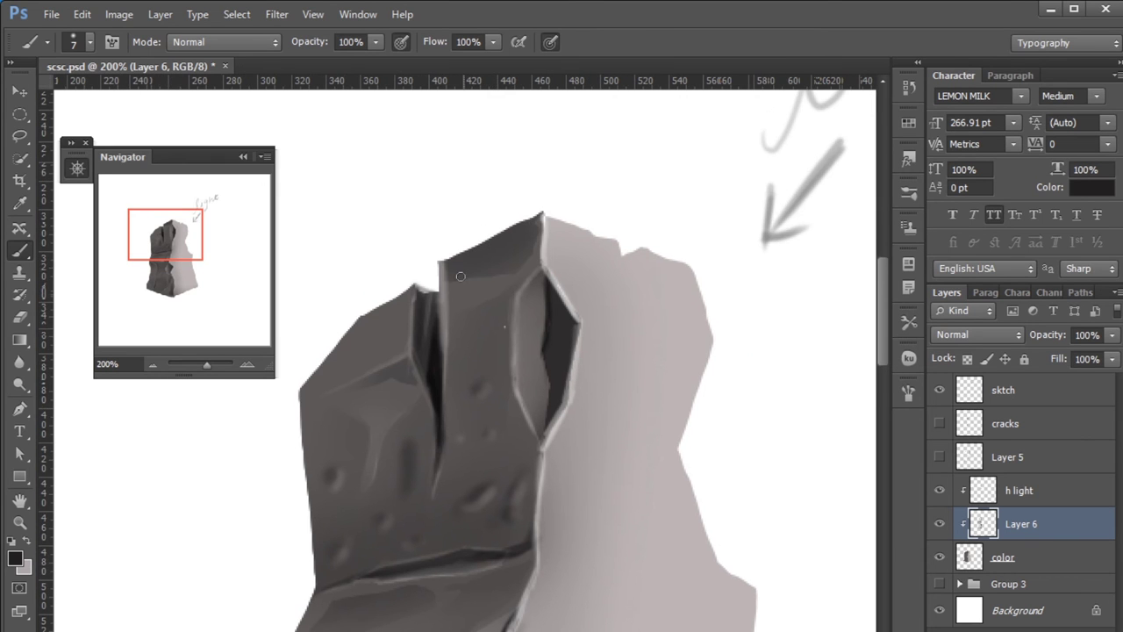
scroll(535, 349, "up", 2)
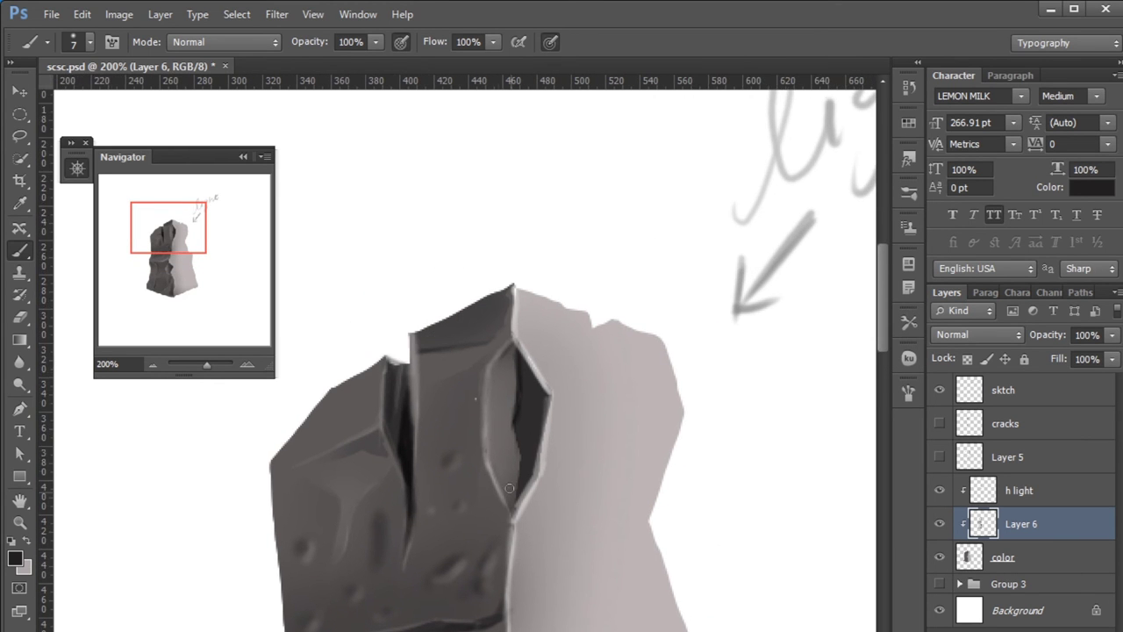
left_click(682, 471, "alt")
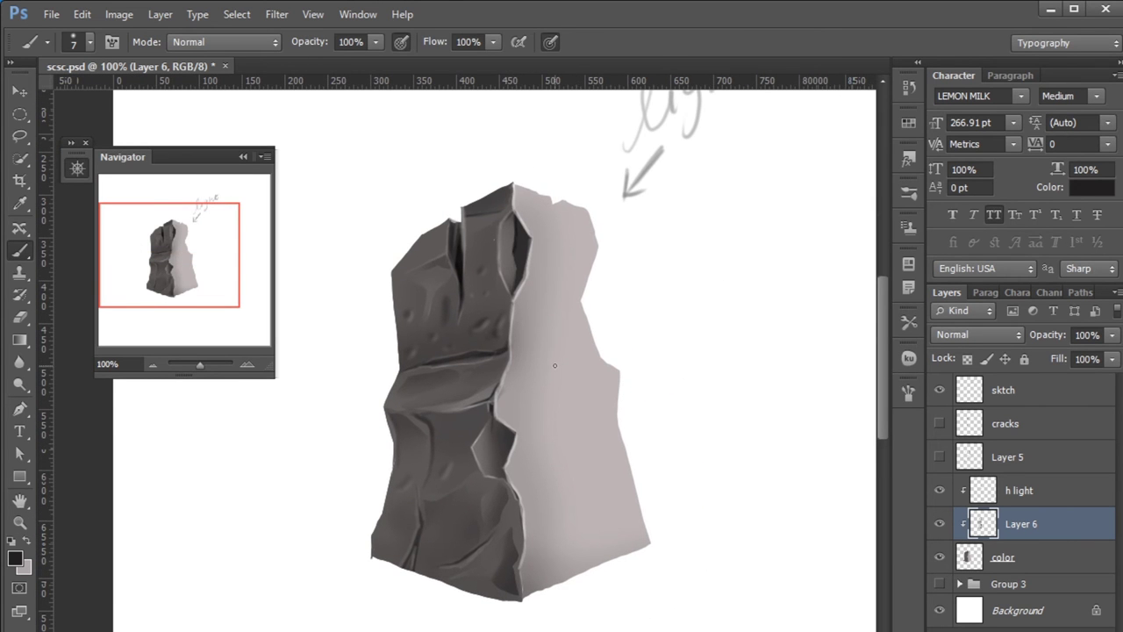
scroll(555, 364, "up", 1)
scroll(527, 439, "right", 2)
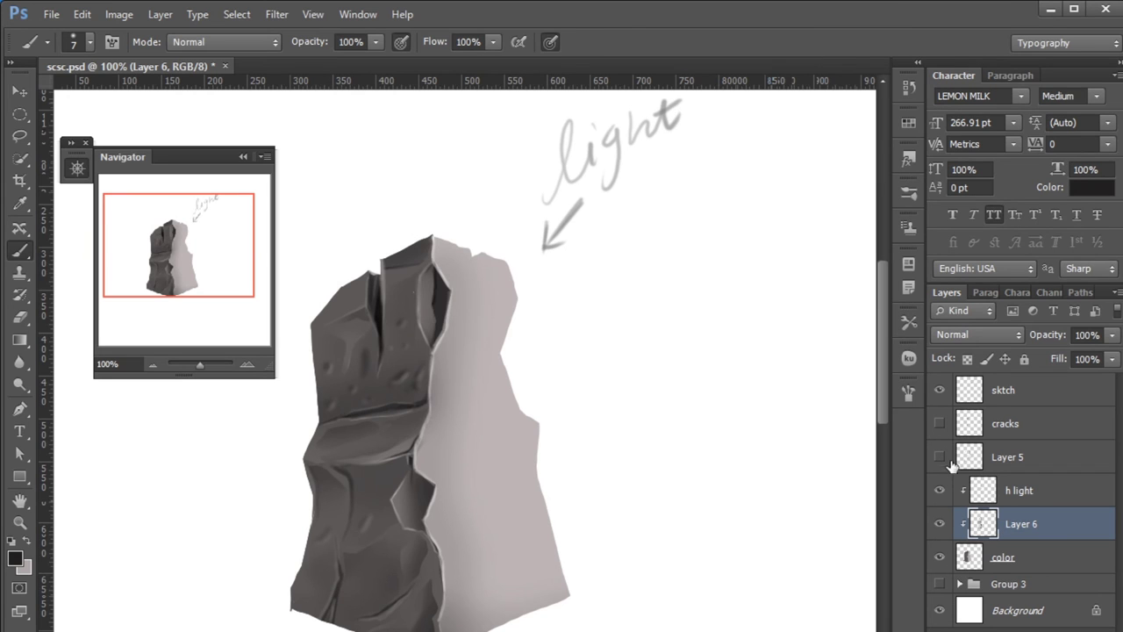
Step: Sample a dark brownish grey and brush soft dark dents and diagonal streaks over the light face
left_click(356, 433, "alt")
left_click_drag(485, 283, 458, 351)
left_click_drag(480, 285, 456, 355)
left_click_drag(544, 293, 509, 285)
left_click_drag(449, 330, 428, 373)
left_click_drag(420, 422, 416, 439)
mouse_move(461, 386)
left_mouse_down()
mouse_move(458, 435)
mouse_move(429, 505)
left_mouse_up()
left_click_drag(487, 544, 447, 603)
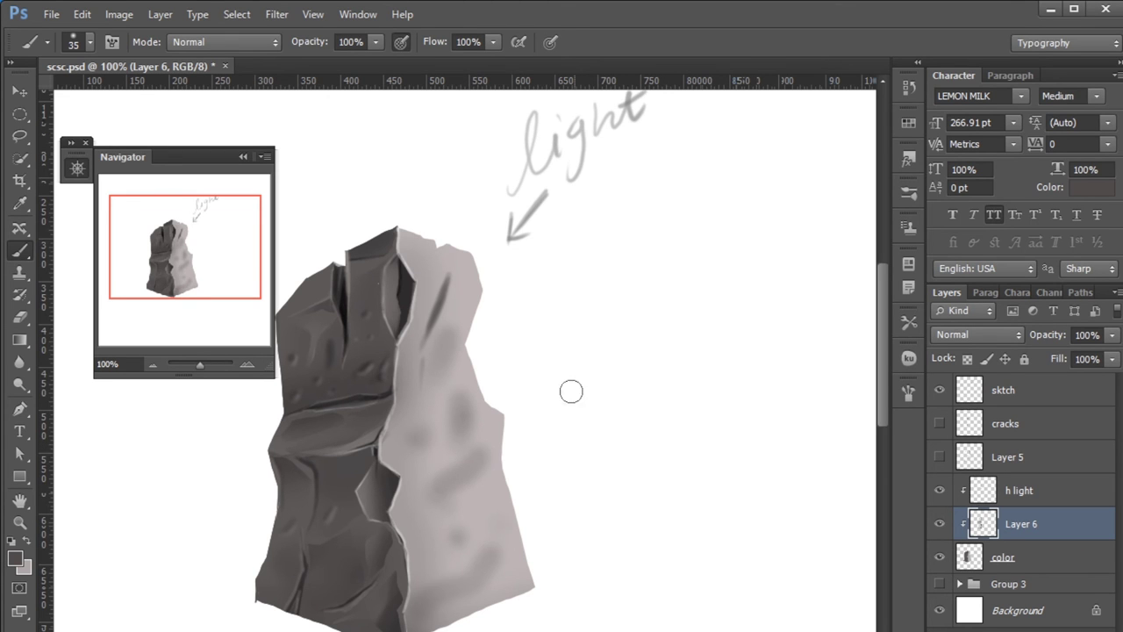
left_click_drag(486, 445, 430, 483)
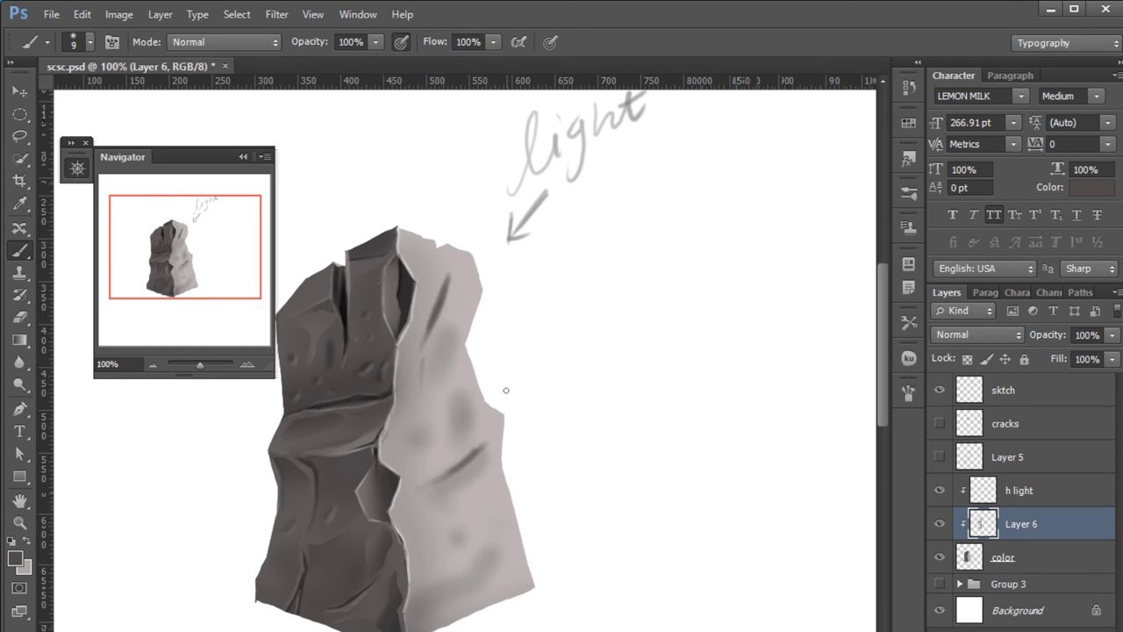
Step: Set the foreground to a lighter pinkish grey for highlights and recenter the view on the pillar
left_click_drag(470, 363, 416, 449)
left_click(382, 399, "alt")
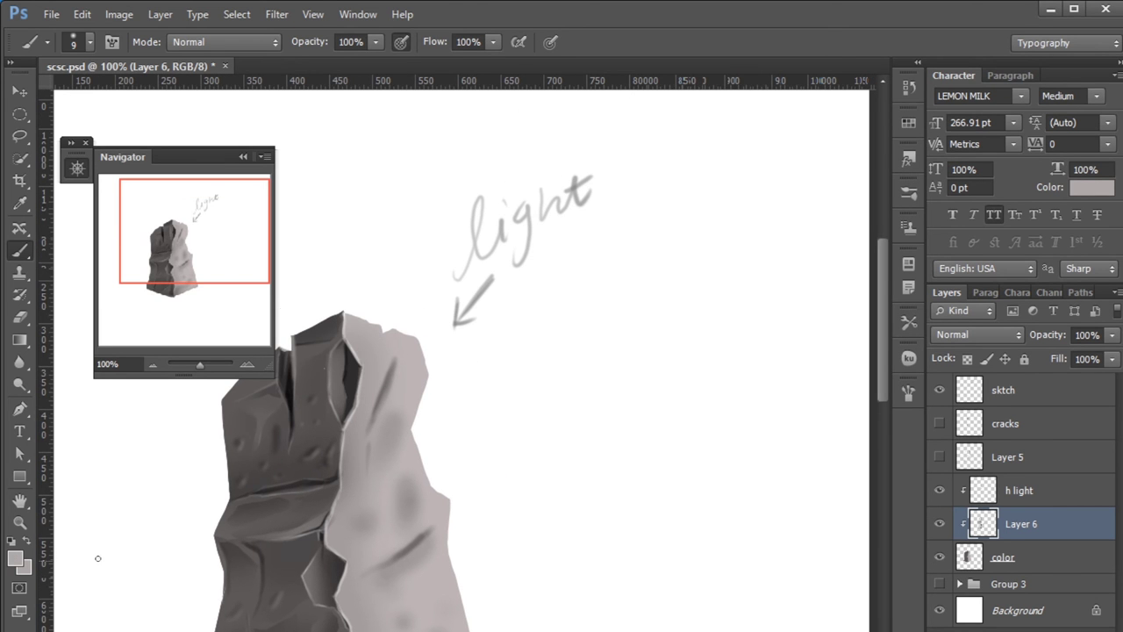
left_click(14, 558)
left_click(753, 301)
key("Return")
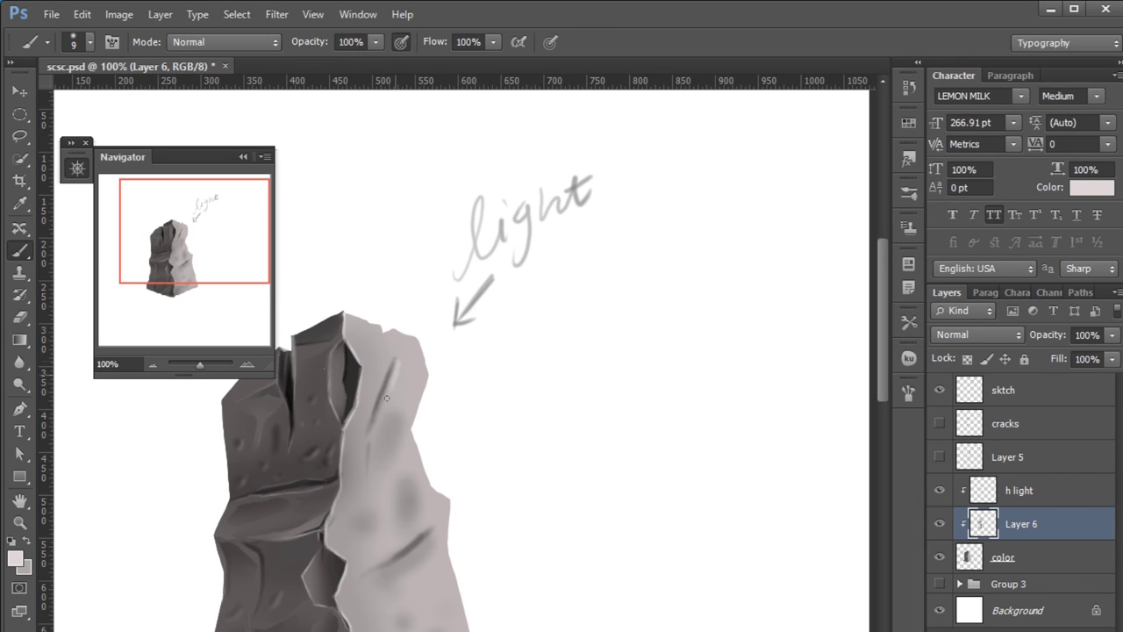
left_click_drag(379, 569, 407, 520)
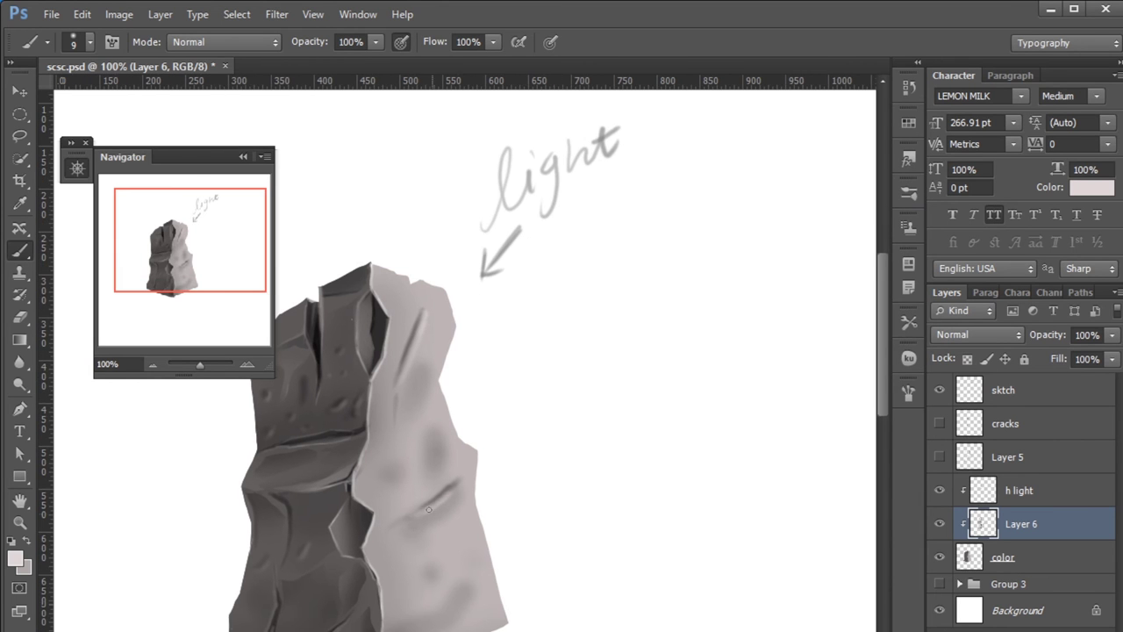
left_click_drag(513, 469, 563, 484)
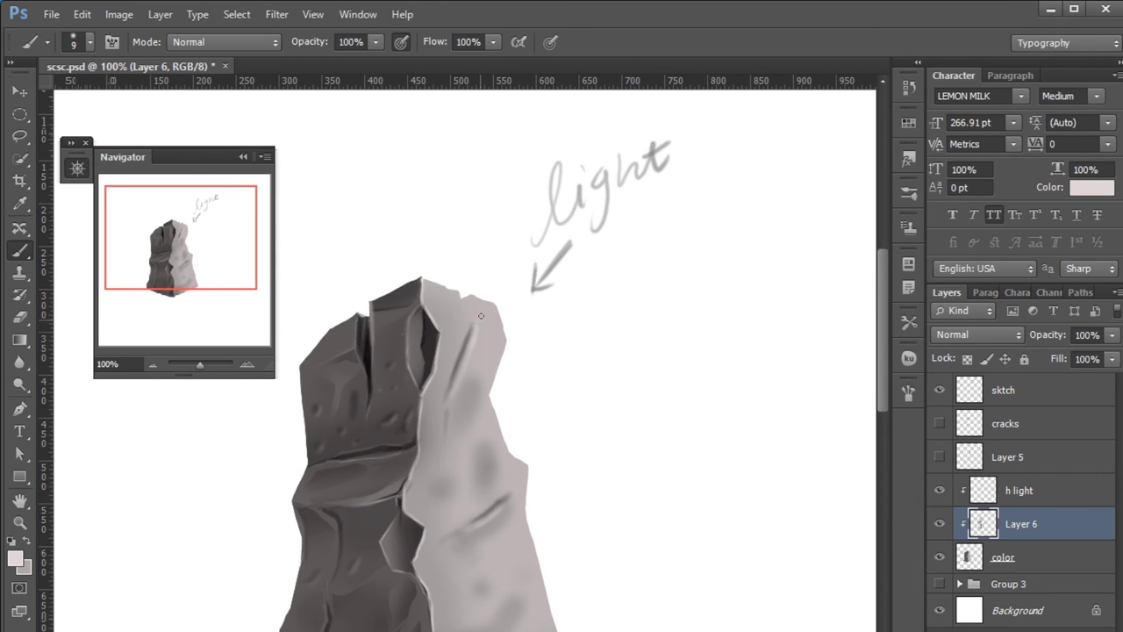
left_click_drag(478, 316, 454, 343)
left_click_drag(453, 386, 457, 435)
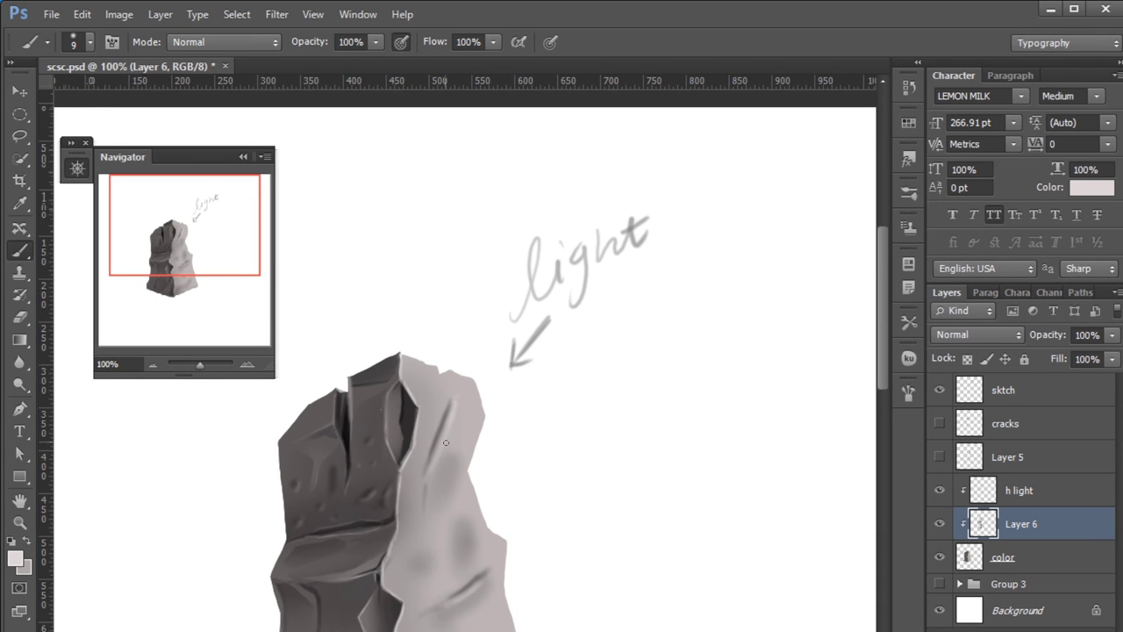
left_click_drag(496, 278, 608, 149)
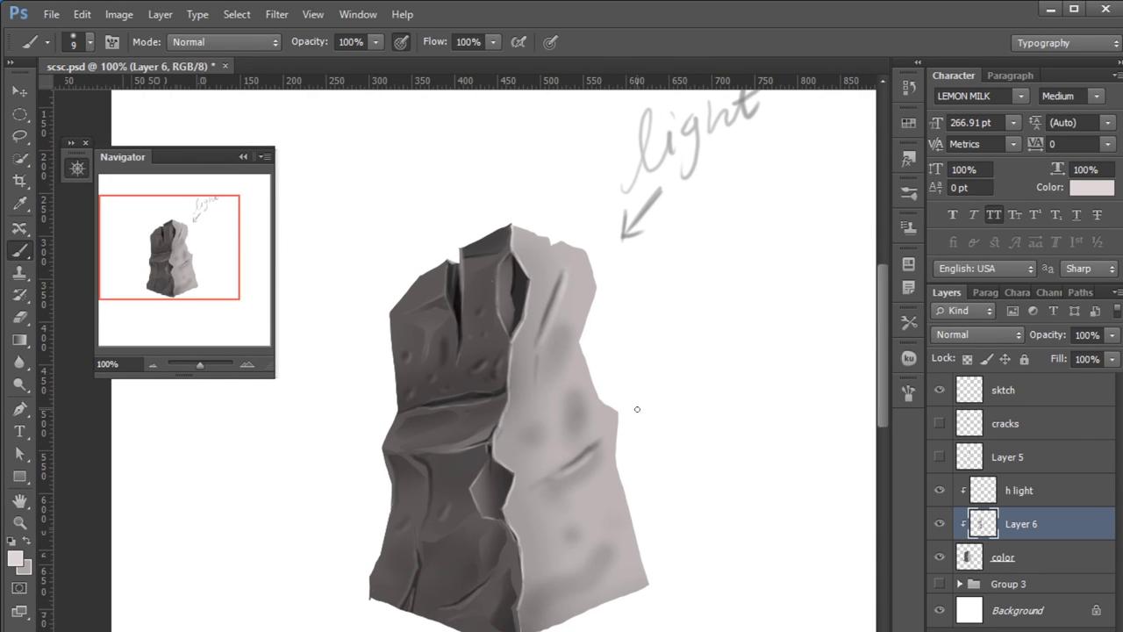
left_click_drag(638, 409, 596, 491)
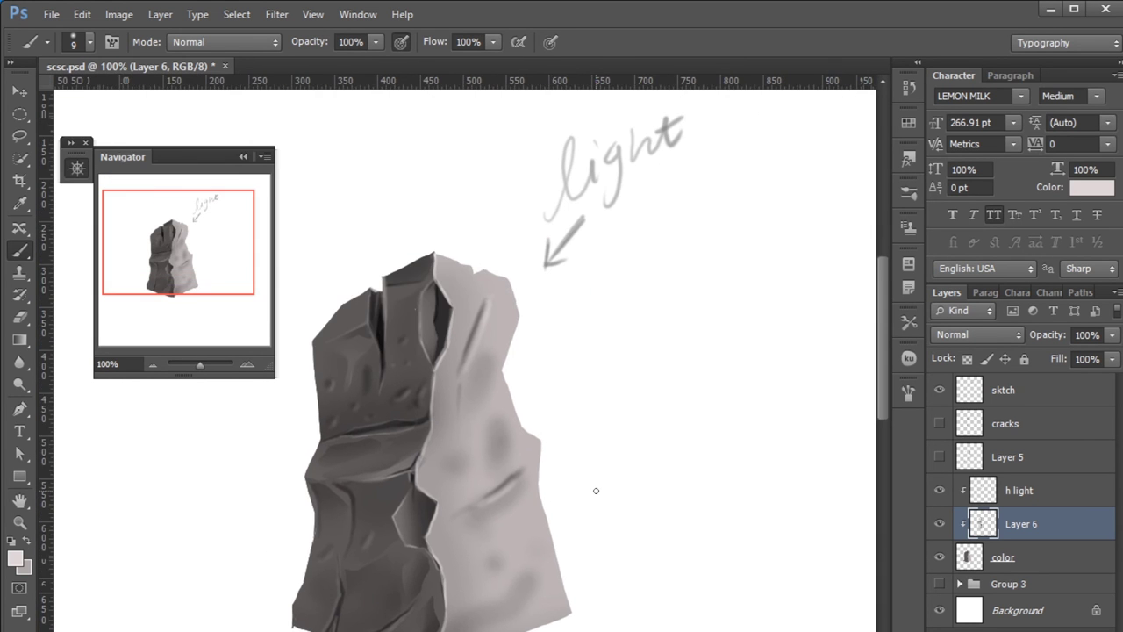
Step: Lasso a region at the pillar's middle seam and paint a dark shadow inside it
key("l")
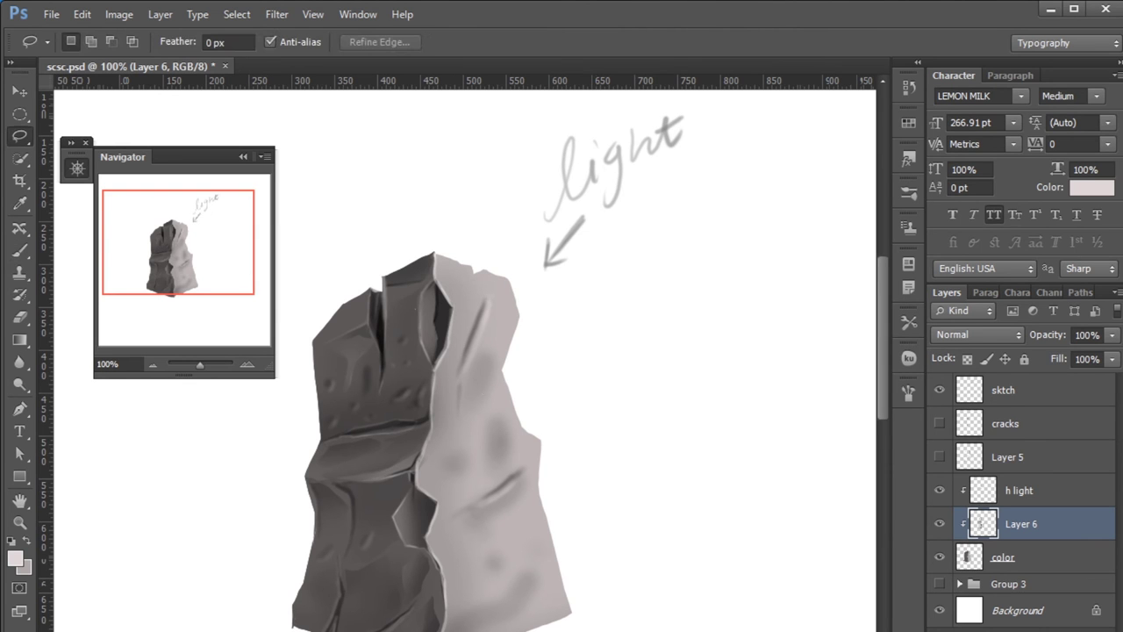
left_click_drag(436, 422, 454, 410)
key("b")
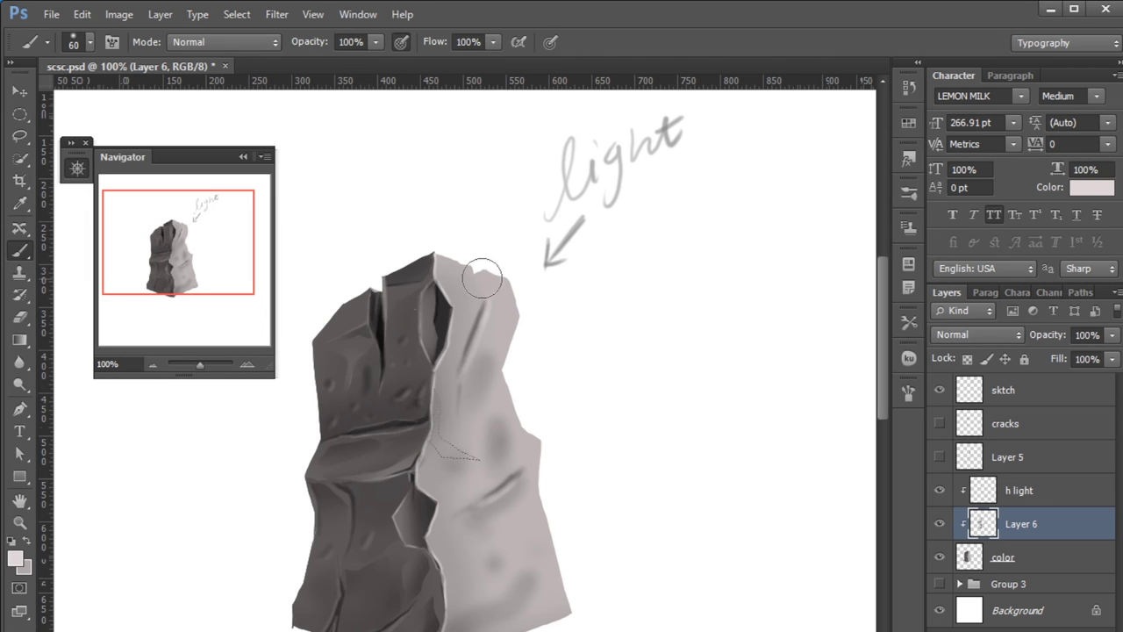
key("x")
left_click_drag(499, 450, 458, 419)
key("ctrl+d")
key("ctrl+plus")
Step: Outline and paint the sharp dark notch where the two faces meet
key("l")
left_click_drag(550, 517, 545, 527)
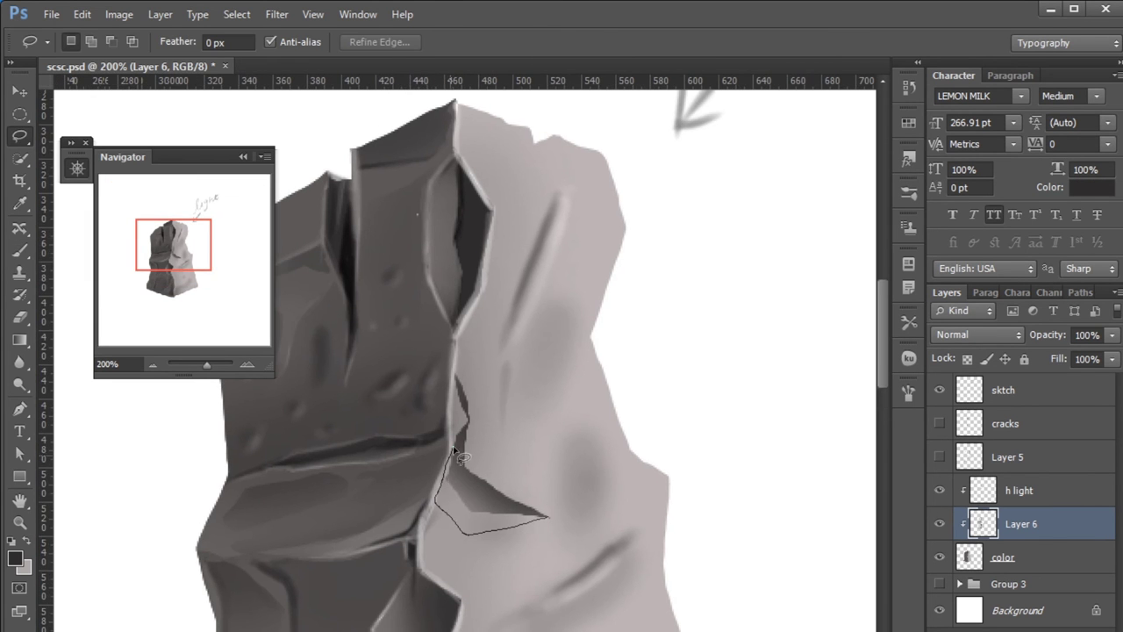
key("b")
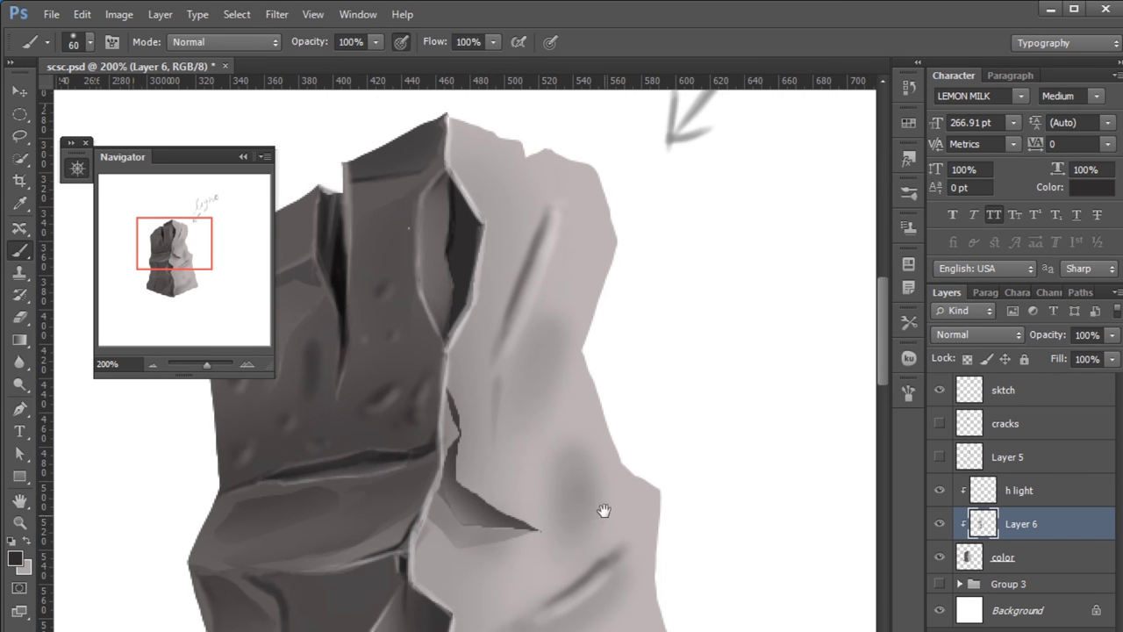
left_click_drag(567, 484, 547, 514)
key("l")
mouse_move(443, 457)
left_mouse_down()
mouse_move(527, 547)
mouse_move(444, 459)
left_mouse_up()
key("b")
key("ctrl+d")
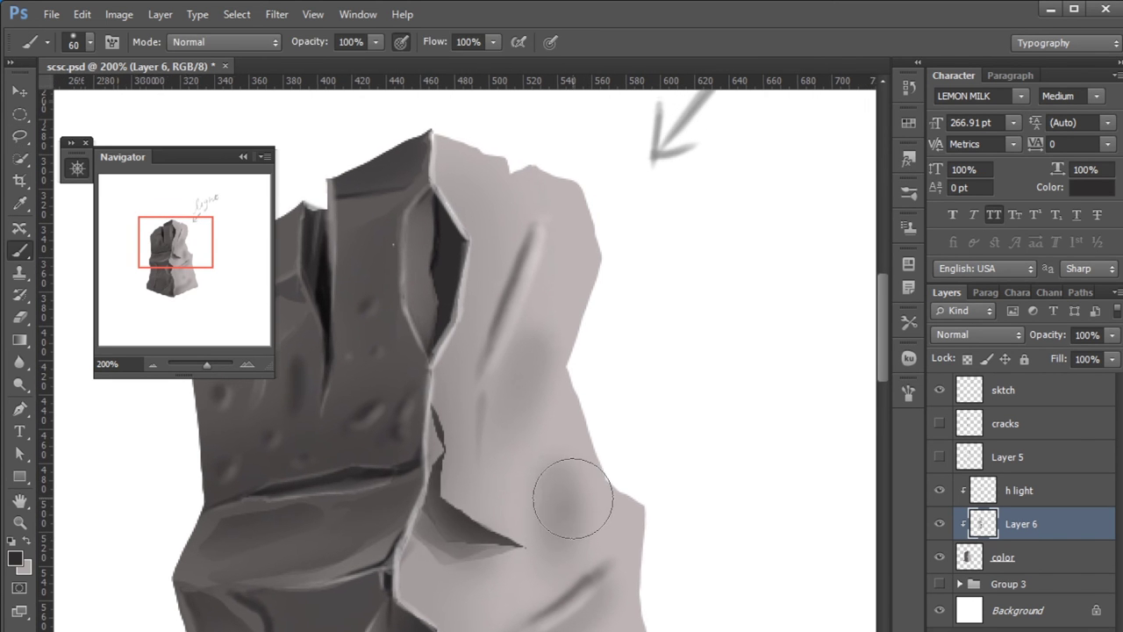
Step: Soften part of the shadow and brush dark streaks along the light face's right edge
mouse_move(571, 494)
left_mouse_down()
mouse_move(524, 559)
mouse_move(573, 522)
left_mouse_up()
key("l")
key("b")
left_click_drag(462, 494, 457, 431)
left_click_drag(548, 381, 509, 452)
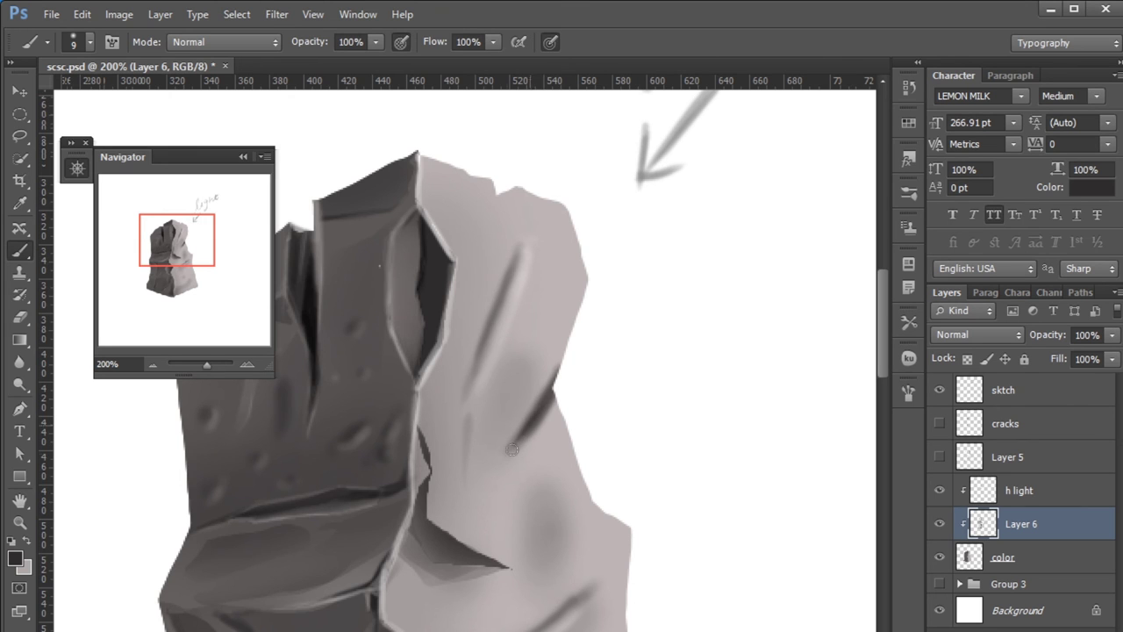
left_click_drag(545, 397, 570, 336)
left_click_drag(527, 469, 480, 513)
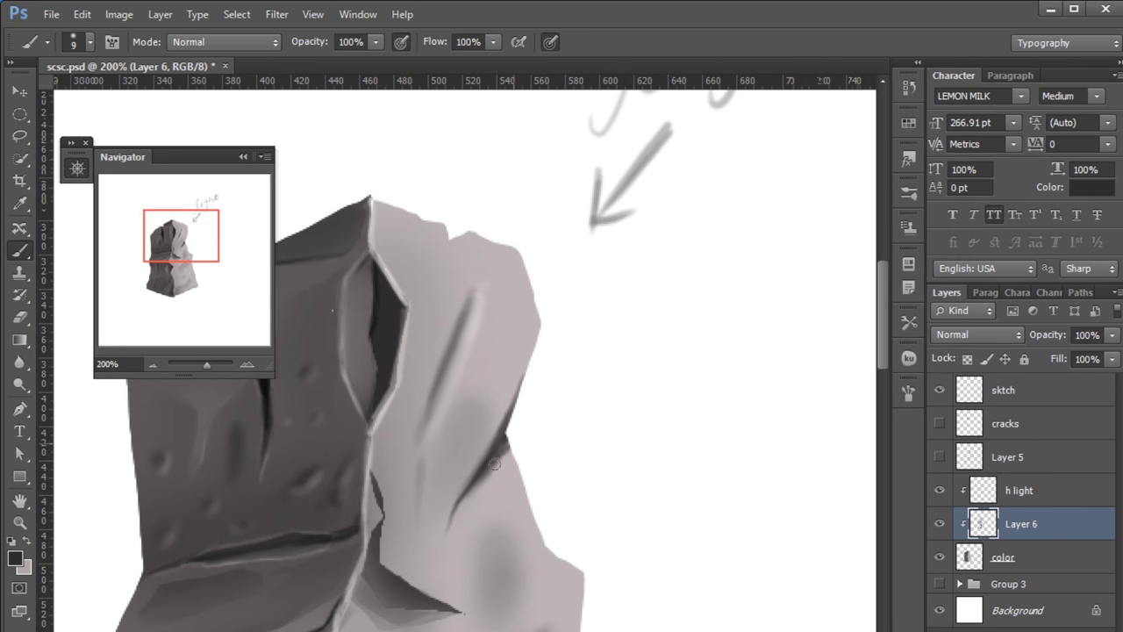
key("l")
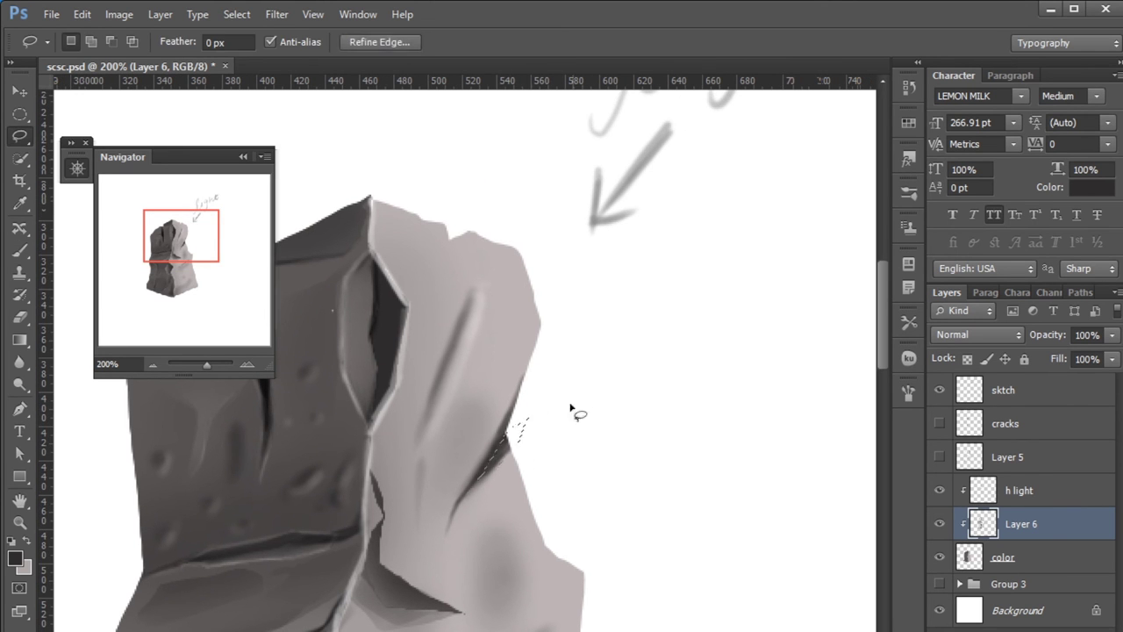
key("b")
key("z")
left_click(551, 491, "alt")
left_click(551, 490)
key("b")
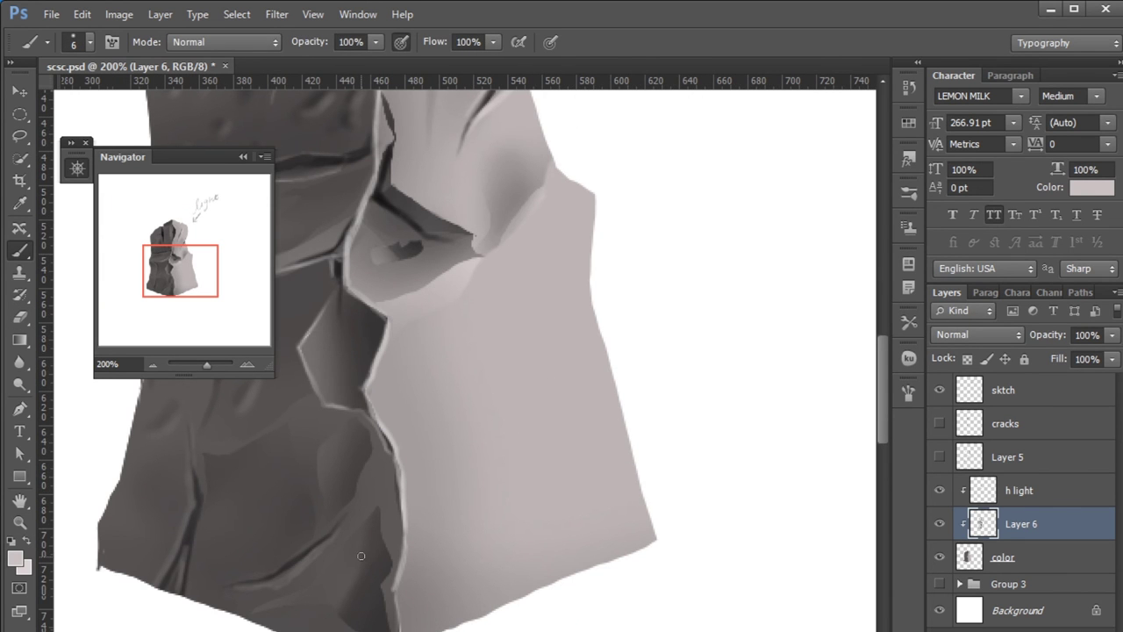
Step: Dab a soft dark dent on the lower light face, discarding a trial curved crack
key("bracketright")
key("bracketright")
key("bracketright")
key("x")
left_click_drag(471, 375, 491, 387)
key("bracketleft")
key("bracketleft")
key("bracketleft")
left_click_drag(558, 419, 466, 552)
key("ctrl+z")
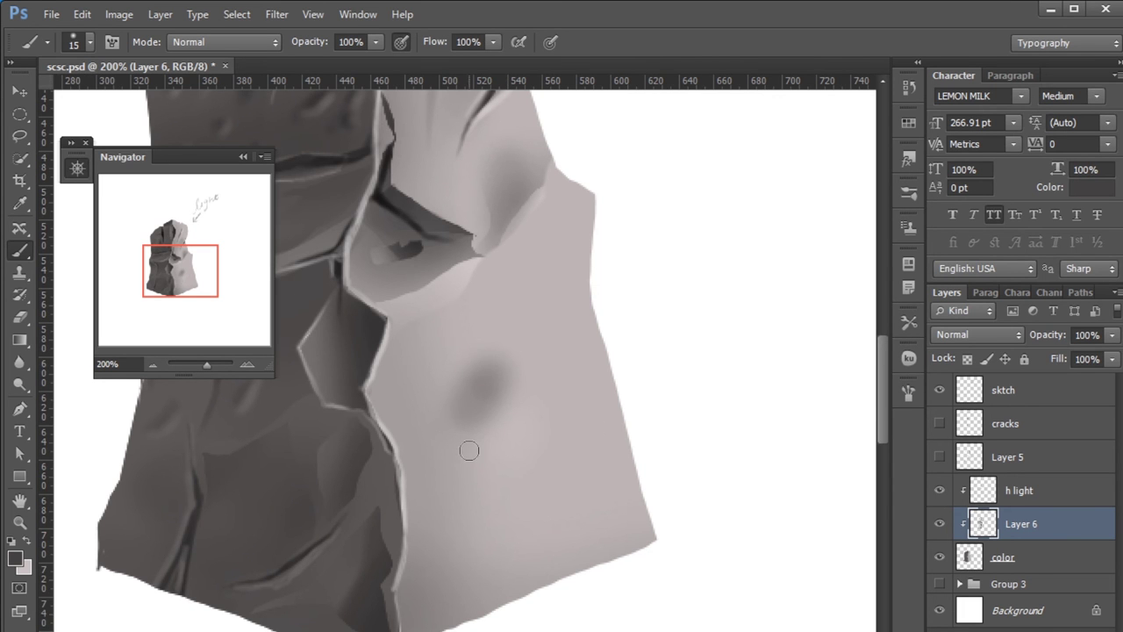
Step: Lasso a patch on the lower face and fill it with light paint
key("l")
left_click_drag(404, 457, 500, 614)
key("b")
left_click_drag(463, 446, 465, 377)
key("ctrl+d")
left_click_drag(650, 559, 660, 575)
Step: Paint a thin, jagged dark crack across the light face, extending down-right
key("l")
key("b")
key("bracketleft")
key("bracketleft")
key("bracketleft")
left_click_drag(400, 458, 470, 518)
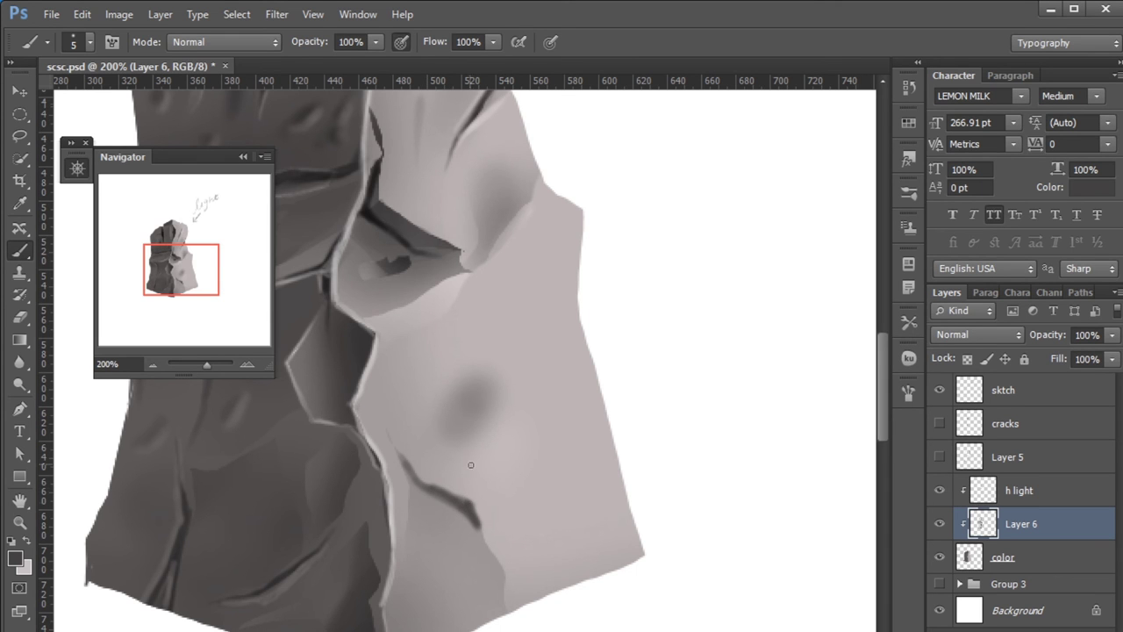
left_click_drag(473, 530, 497, 609)
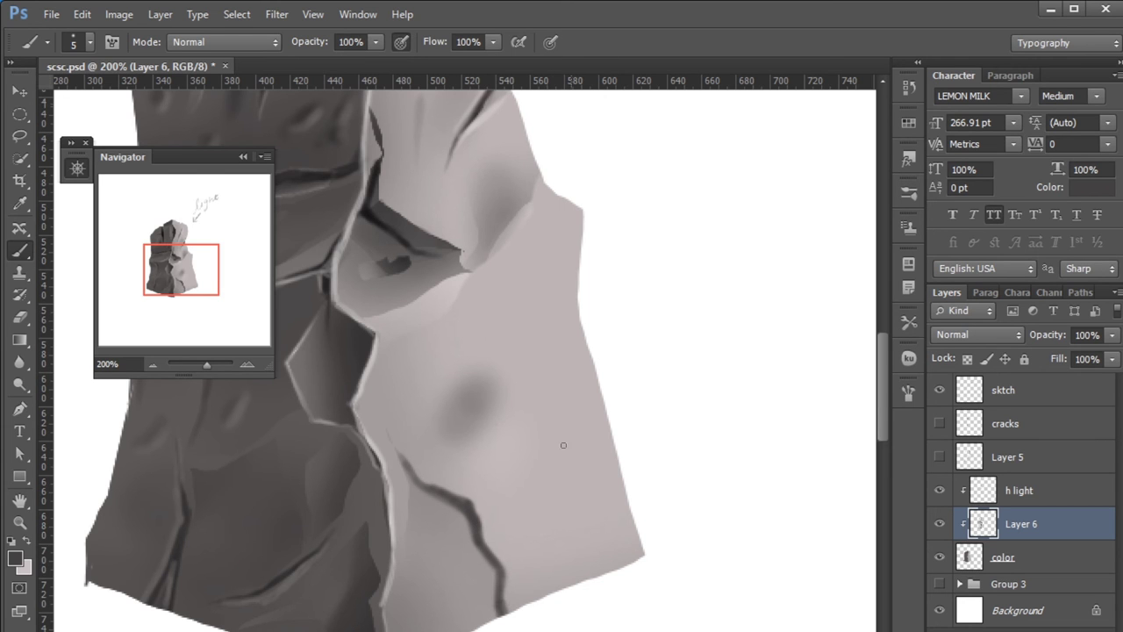
Step: Lasso a patch near the lower crack and shade it softly with a large brush at 26% opacity
key("l")
scroll(421, 472, "down", 1)
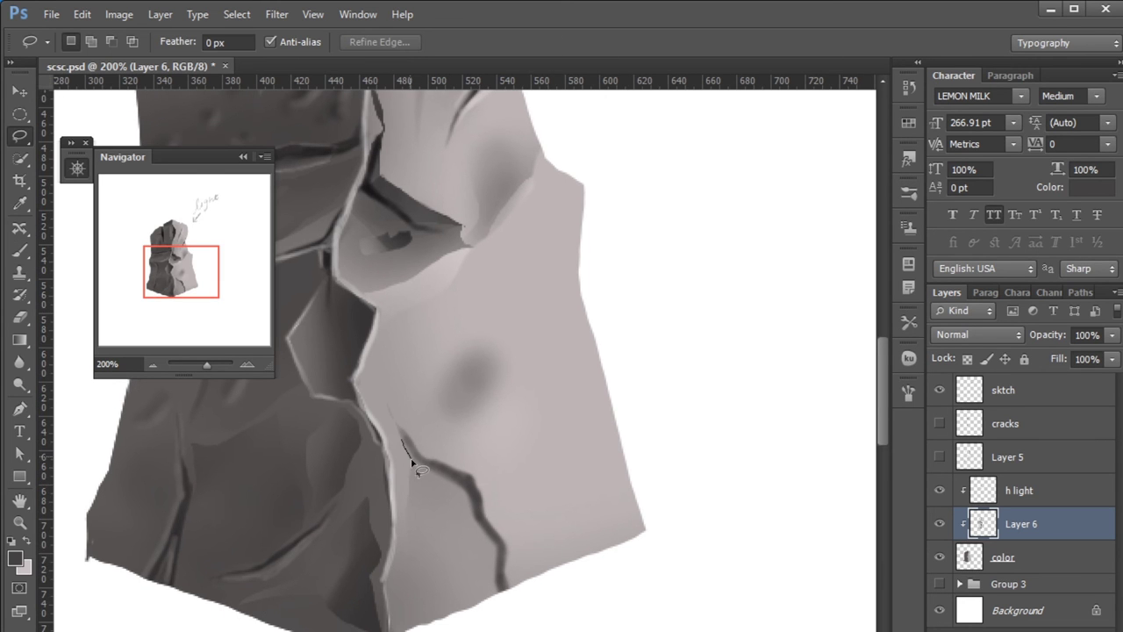
left_click_drag(420, 469, 406, 443)
key("b")
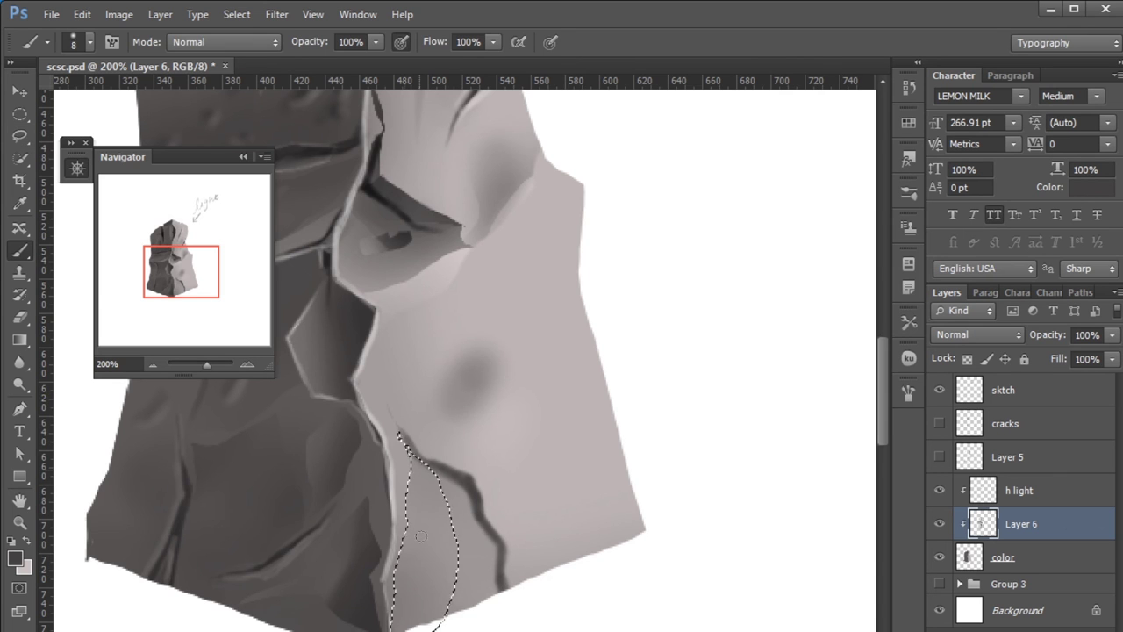
mouse_move(553, 433)
left_mouse_down()
mouse_move(590, 433)
mouse_move(548, 467)
mouse_move(537, 413)
left_mouse_up()
key("ctrl+h")
key("l")
key("b")
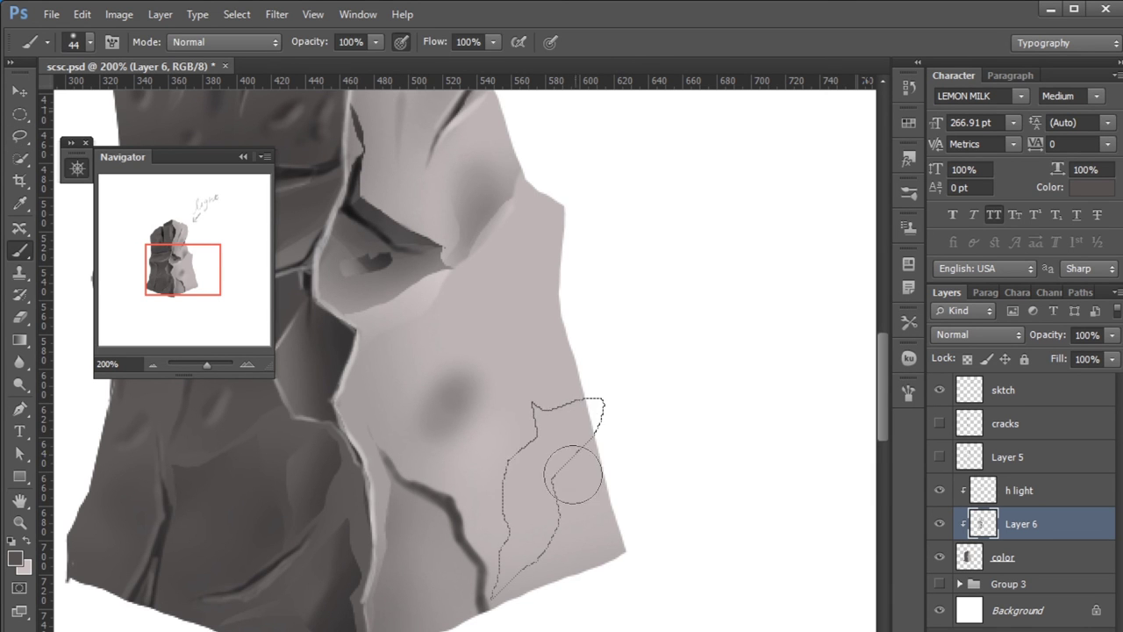
left_click_drag(376, 41, 309, 60)
mouse_move(509, 498)
left_mouse_down()
mouse_move(589, 476)
mouse_move(612, 509)
left_mouse_up()
key("ctrl+d")
Step: Lasso and shade further patches along the lit face's outer edge
key("l")
mouse_move(580, 458)
left_mouse_down()
mouse_move(559, 550)
mouse_move(625, 450)
left_mouse_up()
key("b")
mouse_move(501, 589)
left_mouse_down()
mouse_move(576, 469)
mouse_move(632, 453)
mouse_move(640, 474)
left_mouse_up()
key("ctrl+d")
key("l")
left_click_drag(605, 381, 636, 376)
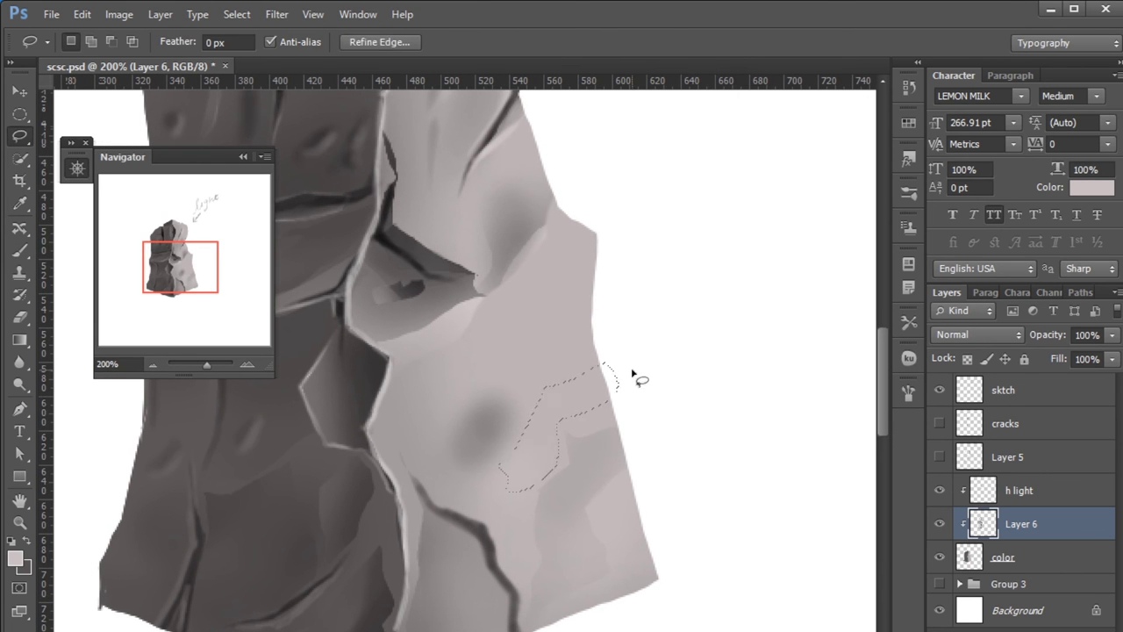
key("b")
key("ctrl+d")
Step: Paint a light angular facet in a thin sliver along the rock's right edge
left_click_drag(647, 363, 670, 397)
key("l")
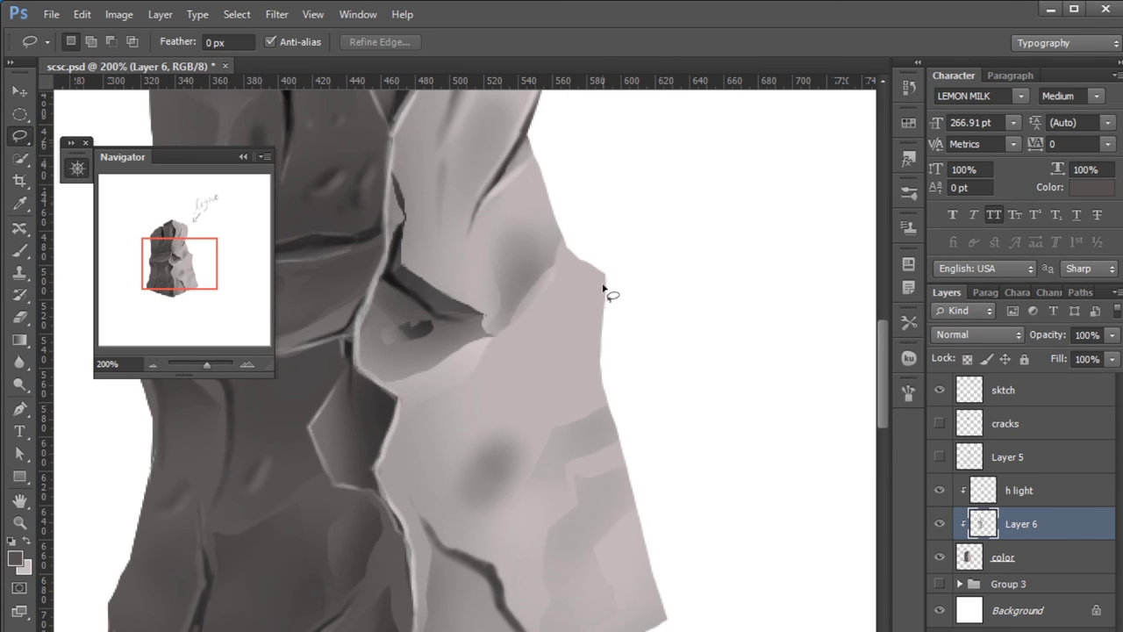
mouse_move(604, 287)
left_mouse_down()
mouse_move(619, 262)
mouse_move(484, 406)
left_mouse_up()
key("b")
key("ctrl+d")
mouse_move(635, 345)
left_mouse_down()
mouse_move(662, 378)
mouse_move(671, 342)
left_mouse_up()
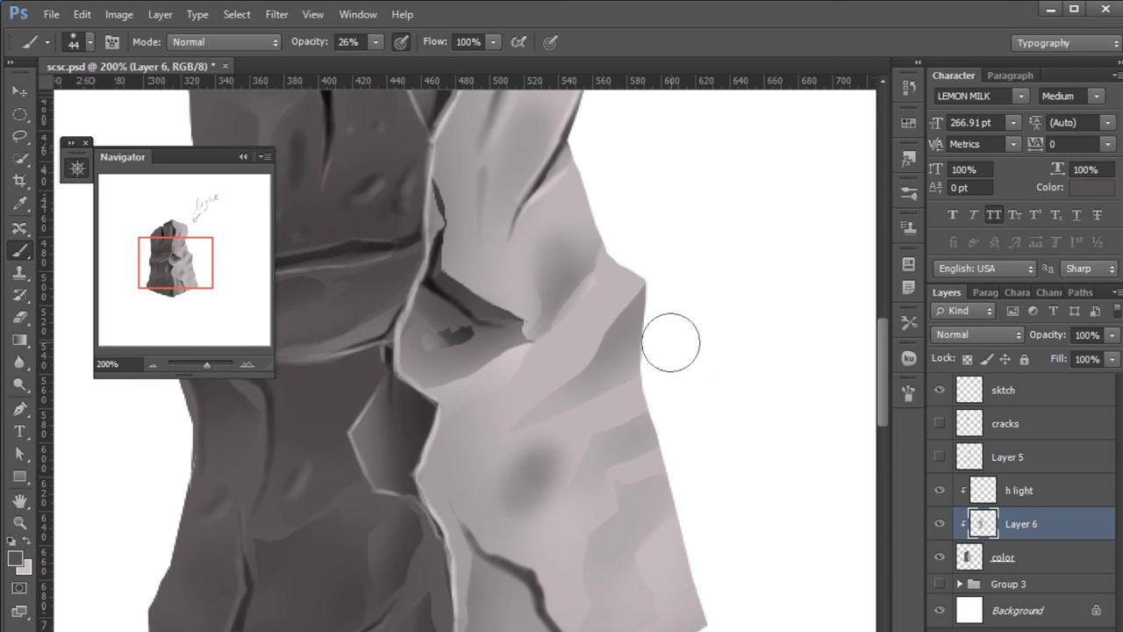
left_click_drag(604, 325, 763, 296)
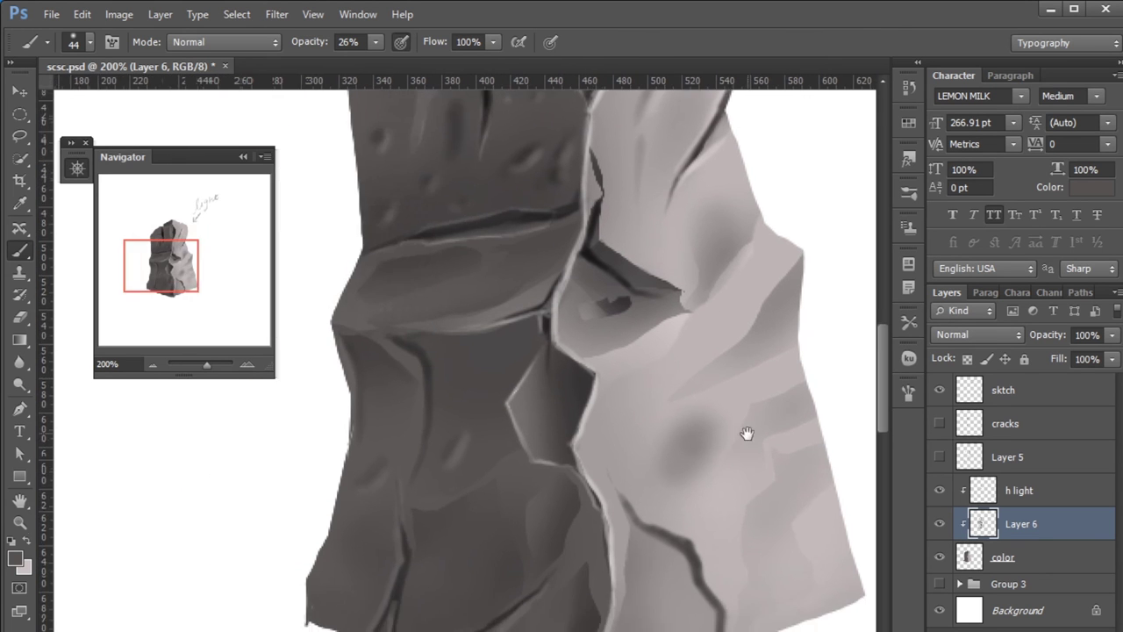
left_click_drag(746, 434, 549, 504)
Step: Outline a thin area along the crack and paint it with a smaller brush
key("l")
mouse_move(559, 342)
left_mouse_down()
mouse_move(571, 328)
mouse_move(501, 408)
mouse_move(526, 386)
left_mouse_up()
key("b")
key("bracketleft")
key("ctrl+d")
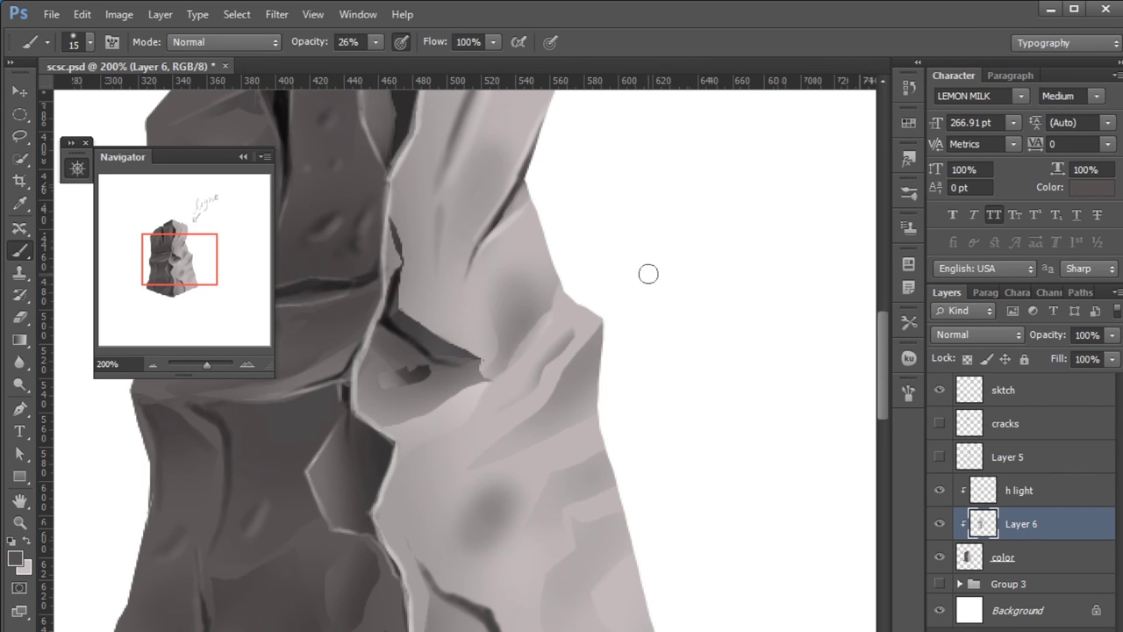
Step: On the h light layer, set a fine brush with an even lighter grey and 85% opacity
key("l")
key("b")
key("bracketleft")
key("bracketleft")
key("bracketleft")
key("alt+bracketright")
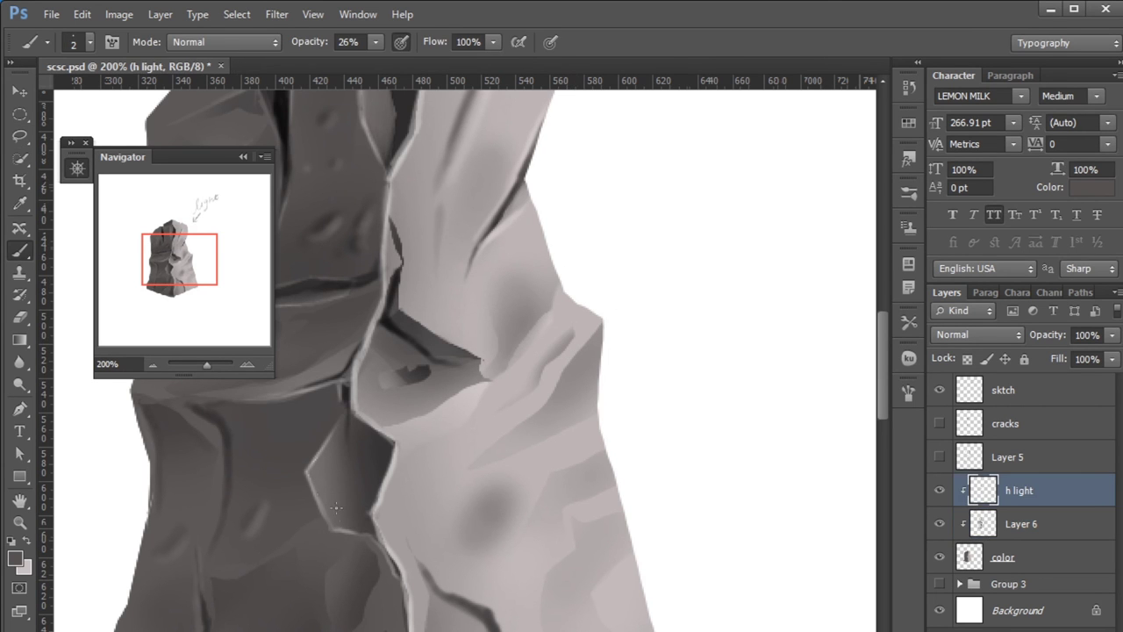
left_click(336, 509, "alt")
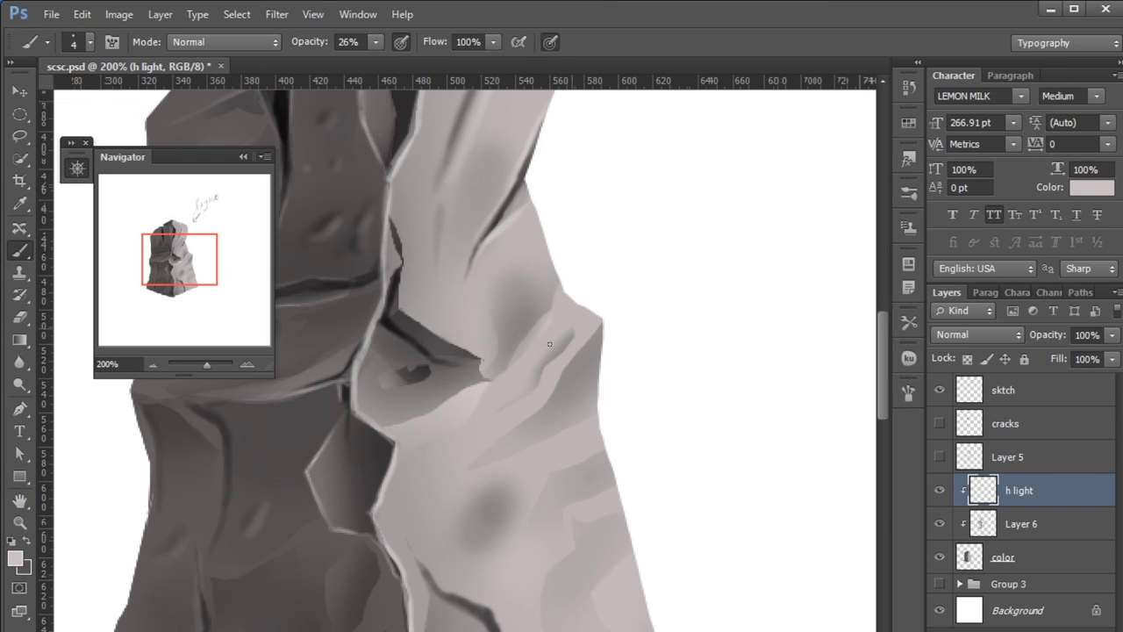
left_click(19, 566)
left_click(755, 294)
key("Return")
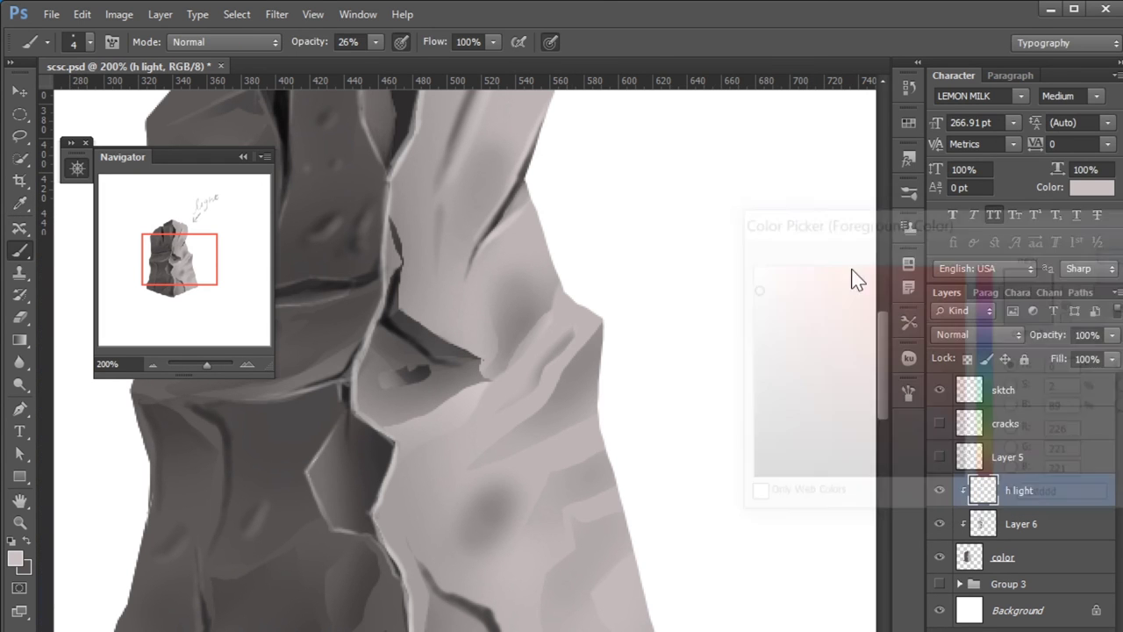
key("8")
key("5")
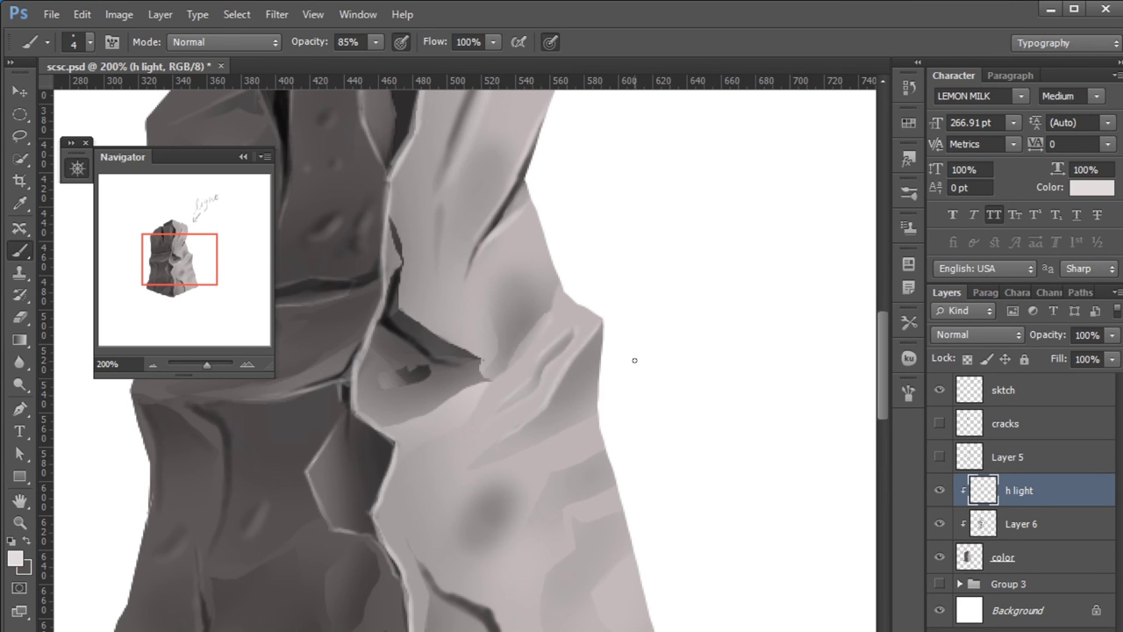
Step: Paint thin highlight lines along the rock ridge edge and the crack edge
scroll(635, 360, "up", 3)
left_click_drag(420, 456, 431, 455)
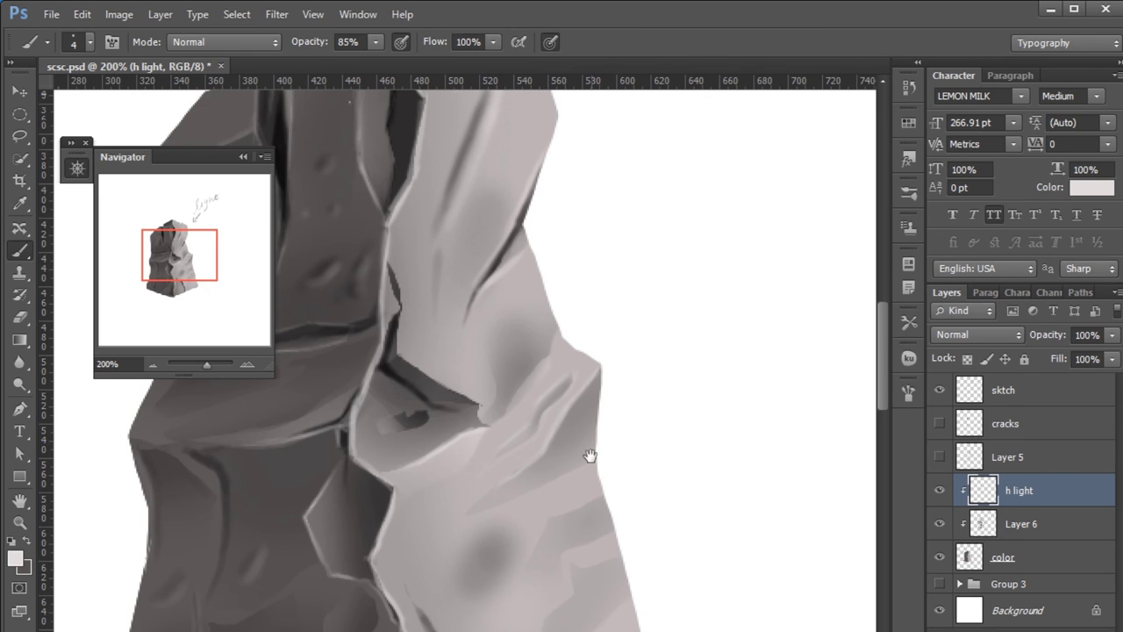
left_click_drag(590, 456, 638, 499)
mouse_move(535, 505)
left_mouse_down()
mouse_move(547, 533)
mouse_move(590, 543)
left_mouse_up()
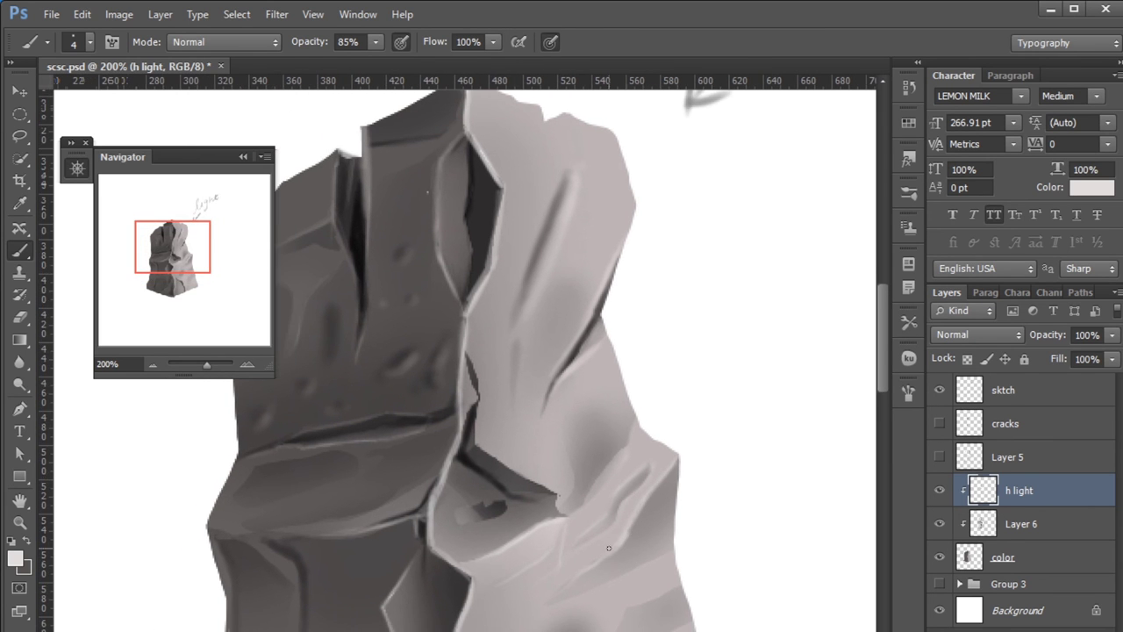
left_click_drag(706, 404, 704, 426)
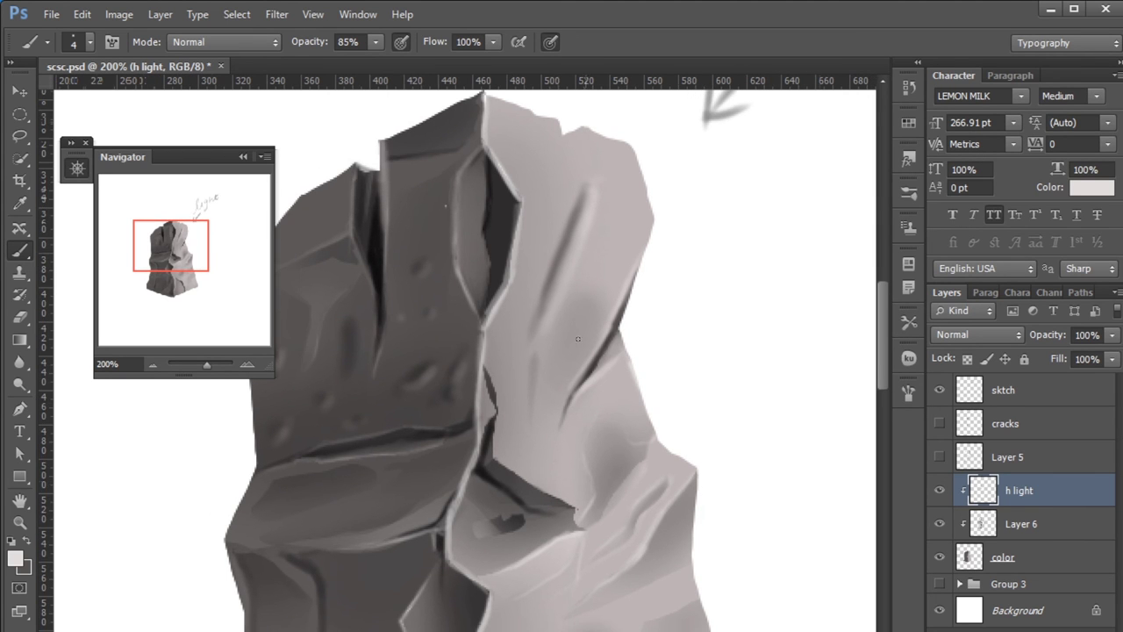
left_click_drag(496, 448, 568, 502)
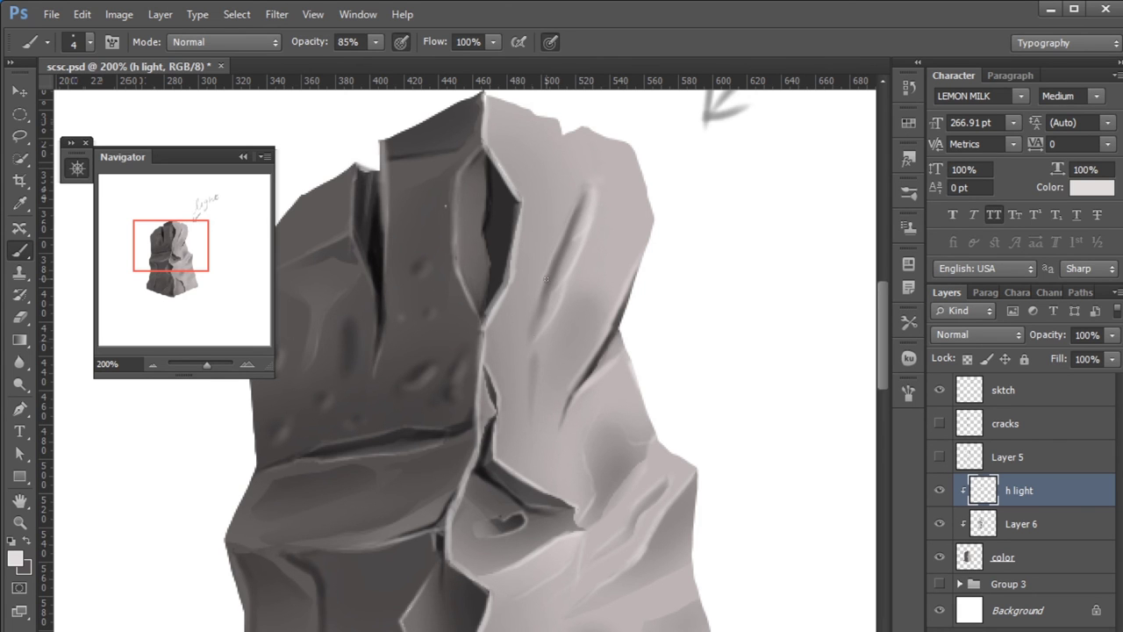
Step: Paint a highlight along the dent's rim in the middle of the lit face
left_click_drag(707, 517, 683, 446)
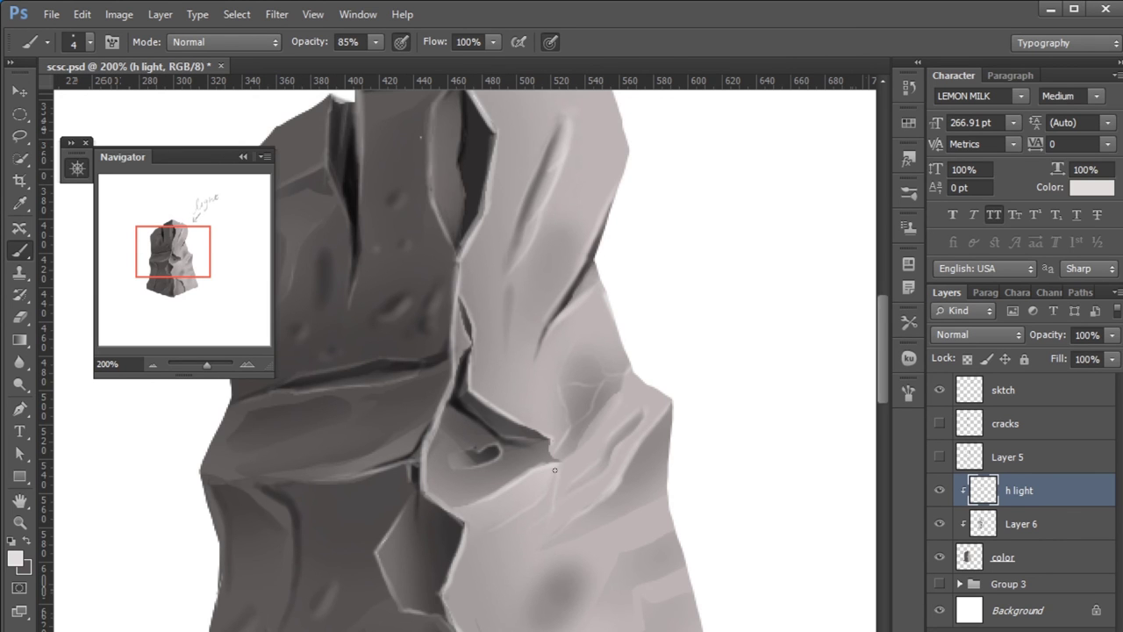
scroll(555, 470, "down", 5)
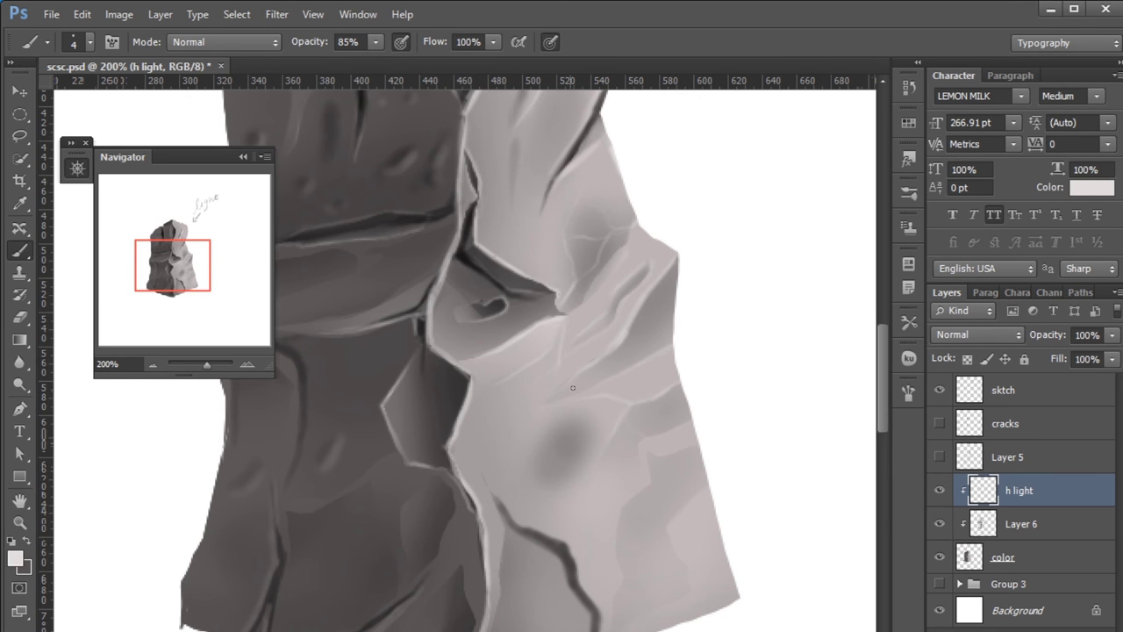
scroll(572, 387, "down", 1)
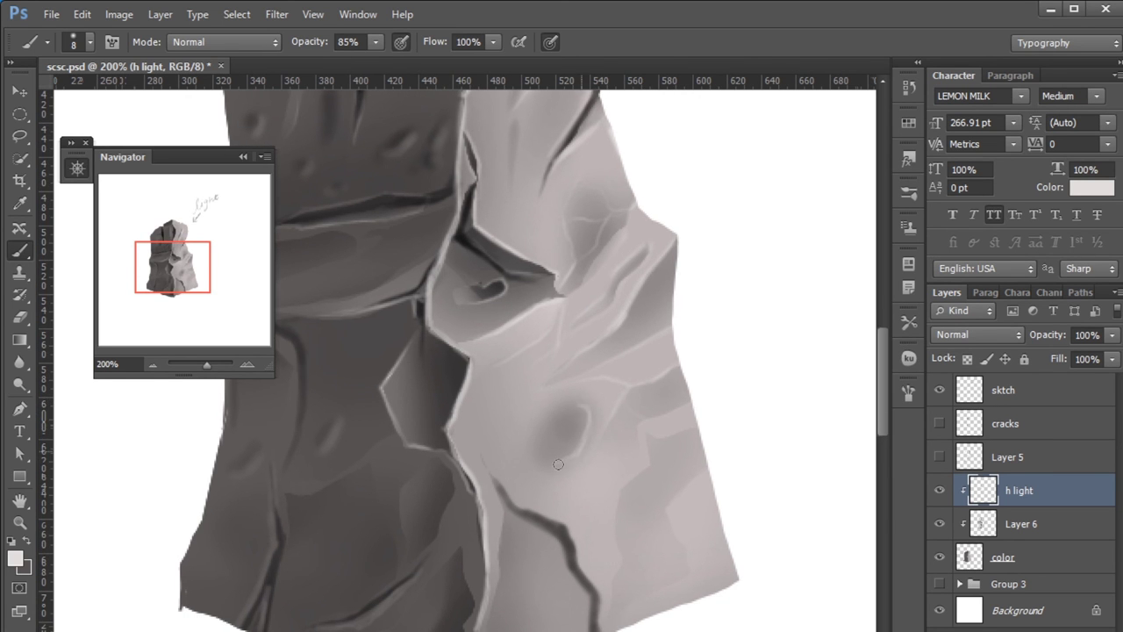
scroll(614, 399, "down", 1)
scroll(570, 377, "right", 2)
key("space")
key("l")
key("b")
key("bracketright")
key("bracketright")
key("bracketright")
mouse_move(553, 383)
left_mouse_down()
mouse_move(529, 432)
mouse_move(423, 488)
left_mouse_up()
Step: Smooth the dent's dark shading at brush size 9, then lighten around it at size 20
key("bracketleft")
key("bracketleft")
key("bracketleft")
scroll(667, 412, "up", 3)
scroll(650, 430, "right", 4)
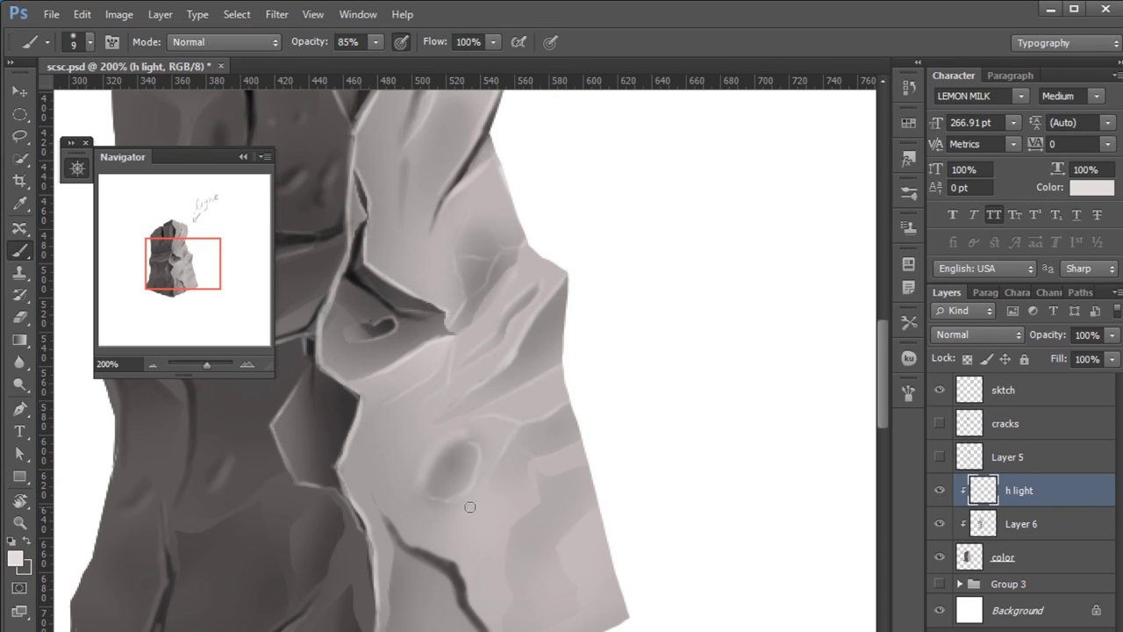
mouse_move(457, 439)
left_mouse_down()
mouse_move(430, 483)
mouse_move(465, 494)
left_mouse_up()
mouse_move(465, 439)
left_mouse_down()
mouse_move(441, 492)
mouse_move(437, 462)
mouse_move(435, 496)
mouse_move(435, 465)
left_mouse_up()
key("bracketright")
key("bracketright")
left_click_drag(487, 434, 465, 483)
Step: Check the whole rock, then paint a thin size-8 highlight along the lower edge
scroll(656, 419, "down", 2)
key("z")
left_click(607, 476, "alt")
left_click(620, 447)
left_click_drag(620, 448, 533, 430)
key("b")
key("bracketleft")
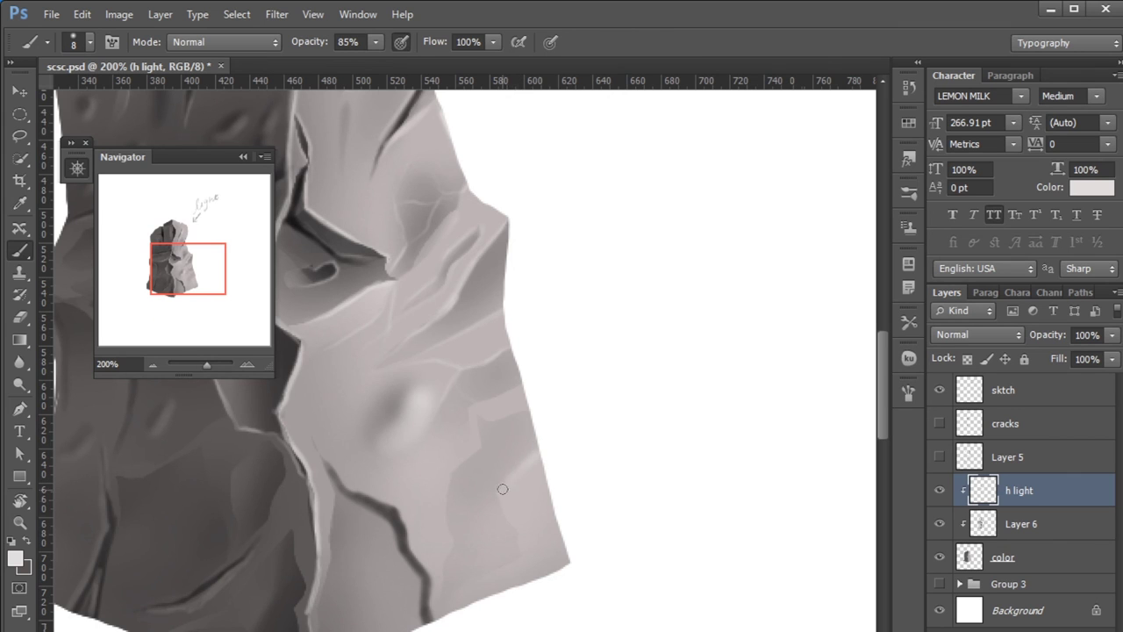
left_click_drag(522, 540, 496, 573)
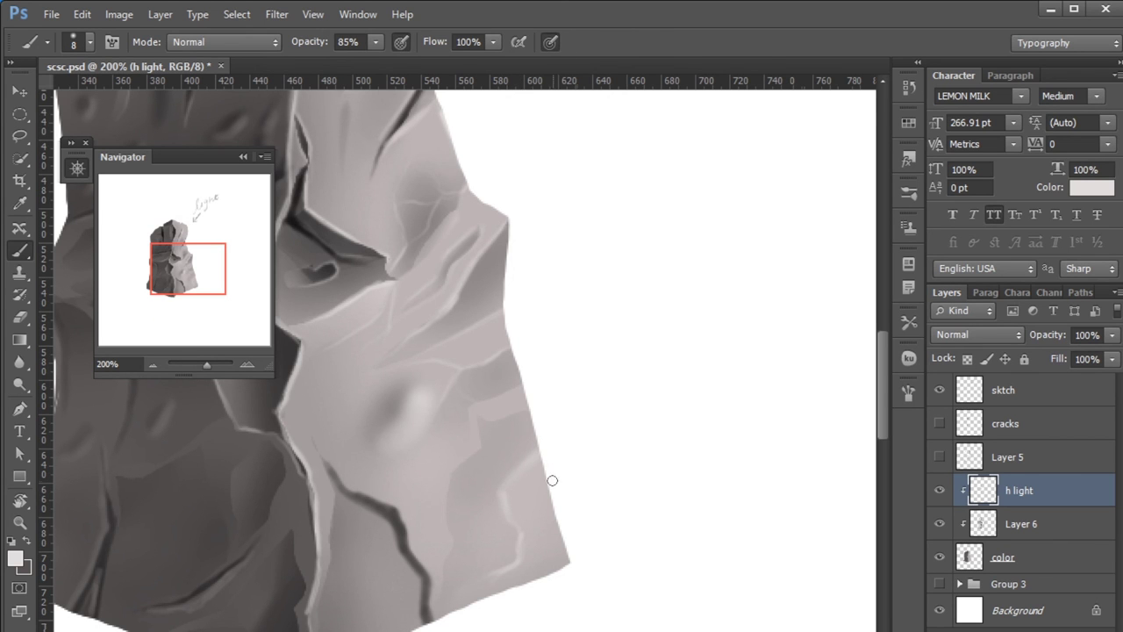
Step: Extend the lower-right crack downward in dark grey, then review the rock and zoom to 200%
key("x")
left_click_drag(497, 496, 509, 533)
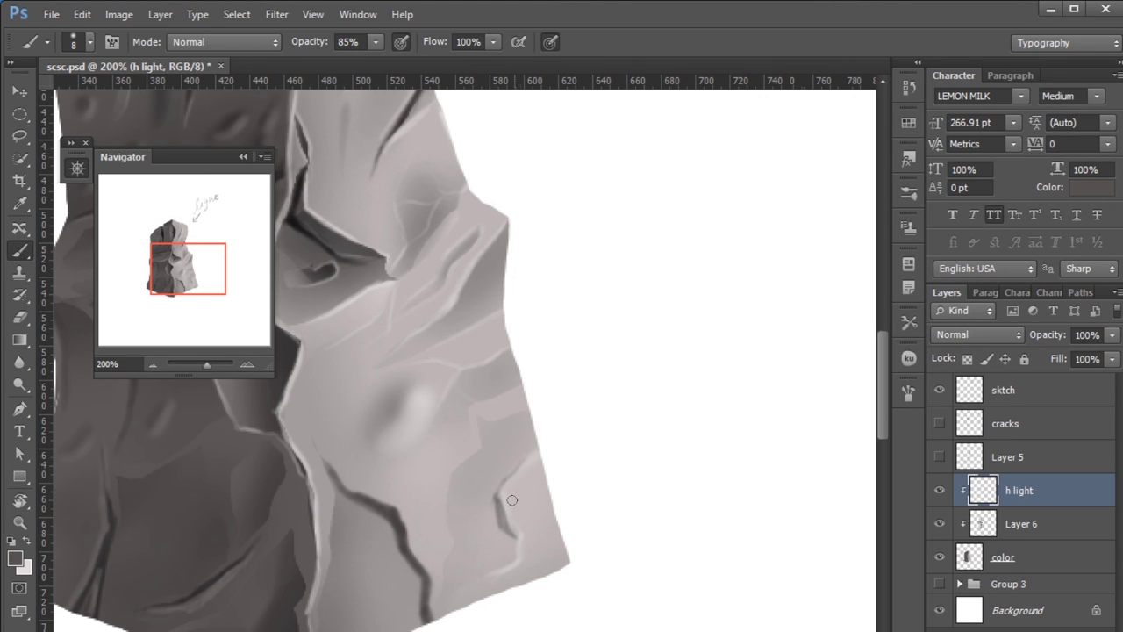
left_click_drag(511, 537, 503, 570)
key("x")
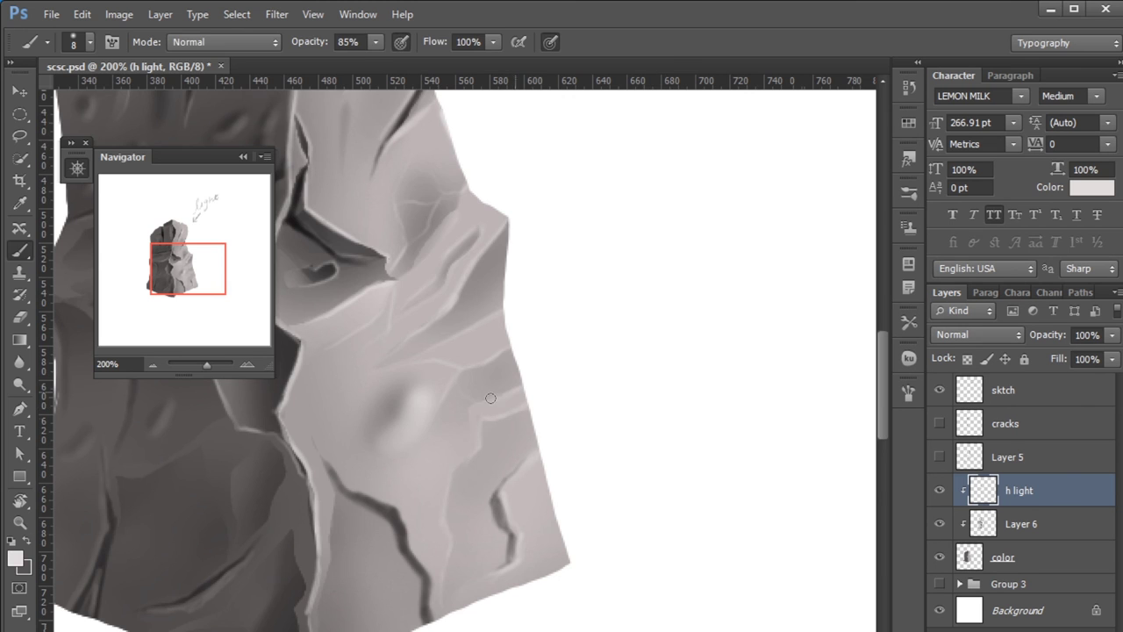
key("z")
left_click(609, 477, "alt")
left_click(585, 401, "alt")
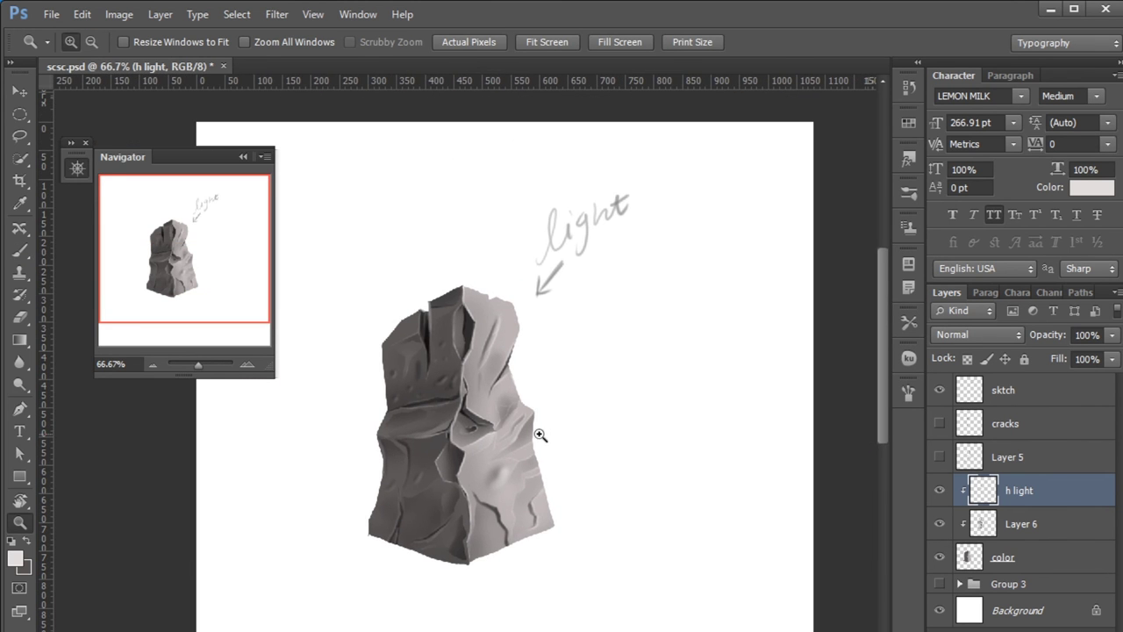
left_click(537, 434)
left_click(558, 437, "alt")
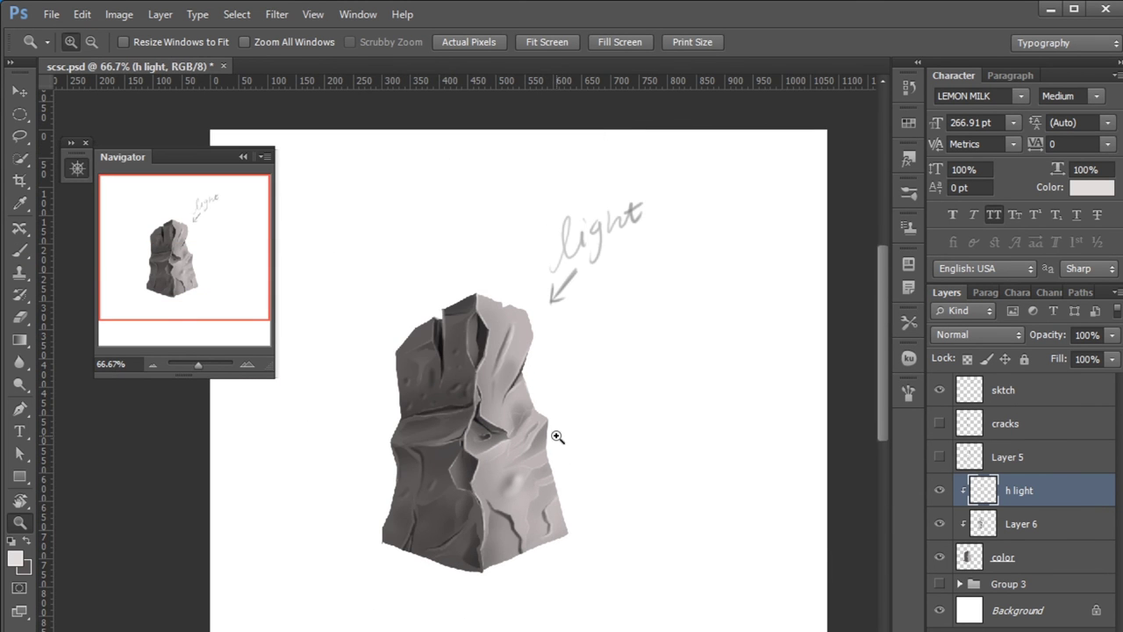
left_click(547, 471)
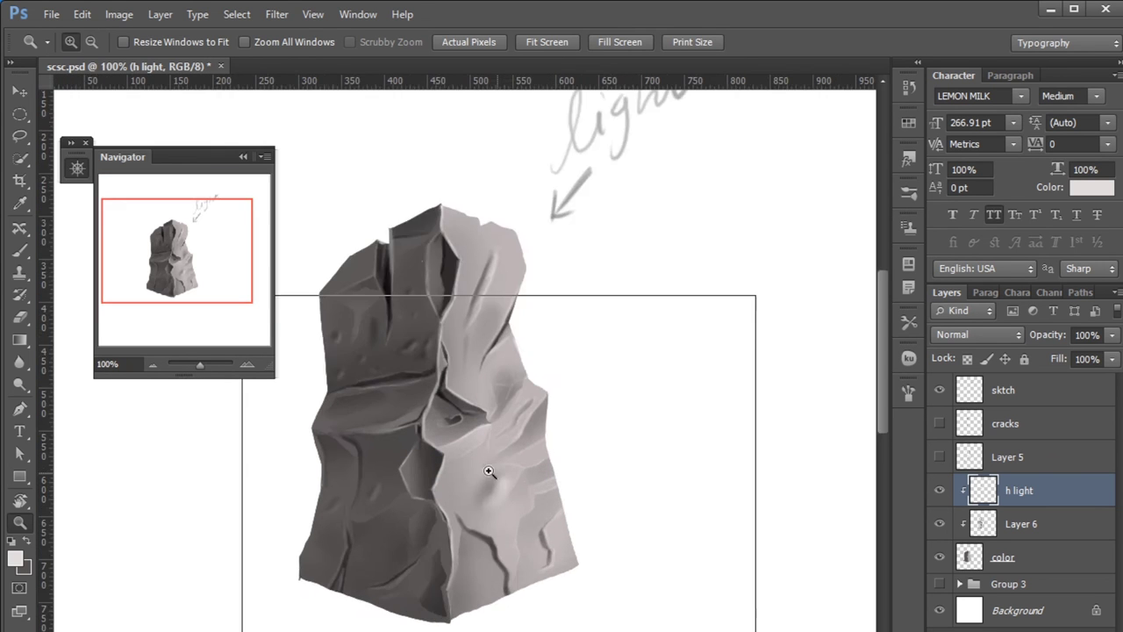
left_click(489, 471)
Step: Lasso the bump on the lit face and repaint it darker inside the selection
key("l")
mouse_move(517, 473)
left_mouse_down()
mouse_move(510, 537)
mouse_move(516, 520)
left_mouse_up()
key("b")
key("bracketright")
key("bracketright")
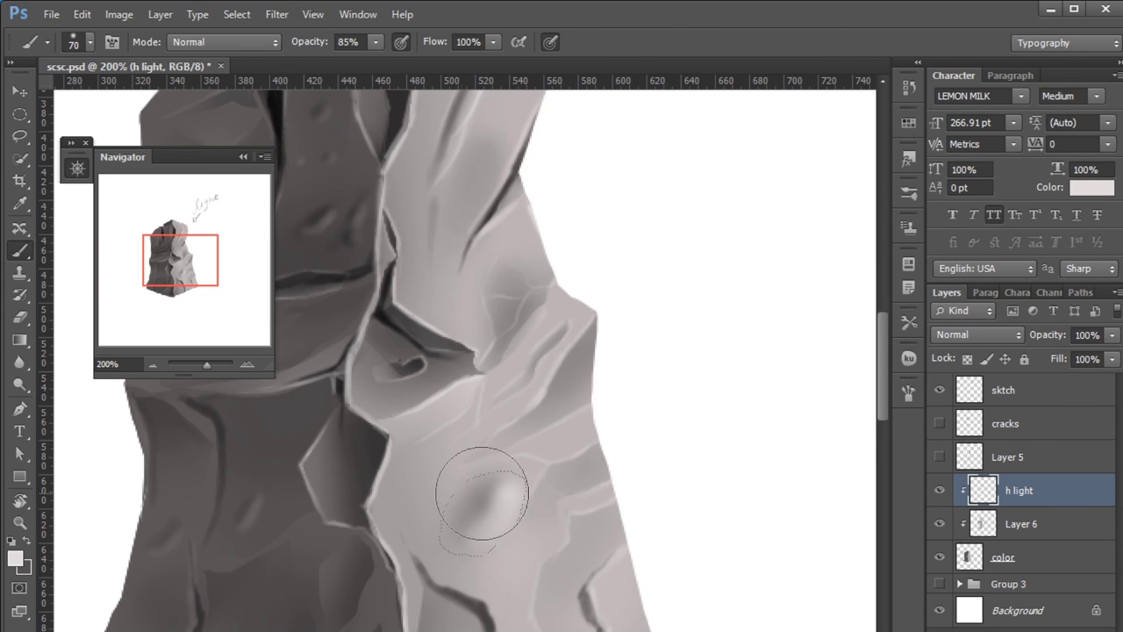
left_click(492, 478, "alt")
mouse_move(507, 469)
left_mouse_down()
mouse_move(491, 505)
mouse_move(494, 451)
left_mouse_up()
left_click(546, 409, "alt")
key("ctrl+d")
Step: Highlight the right rock edge and faintly lighten the lower face at brush size 20
left_click_drag(611, 488, 557, 514)
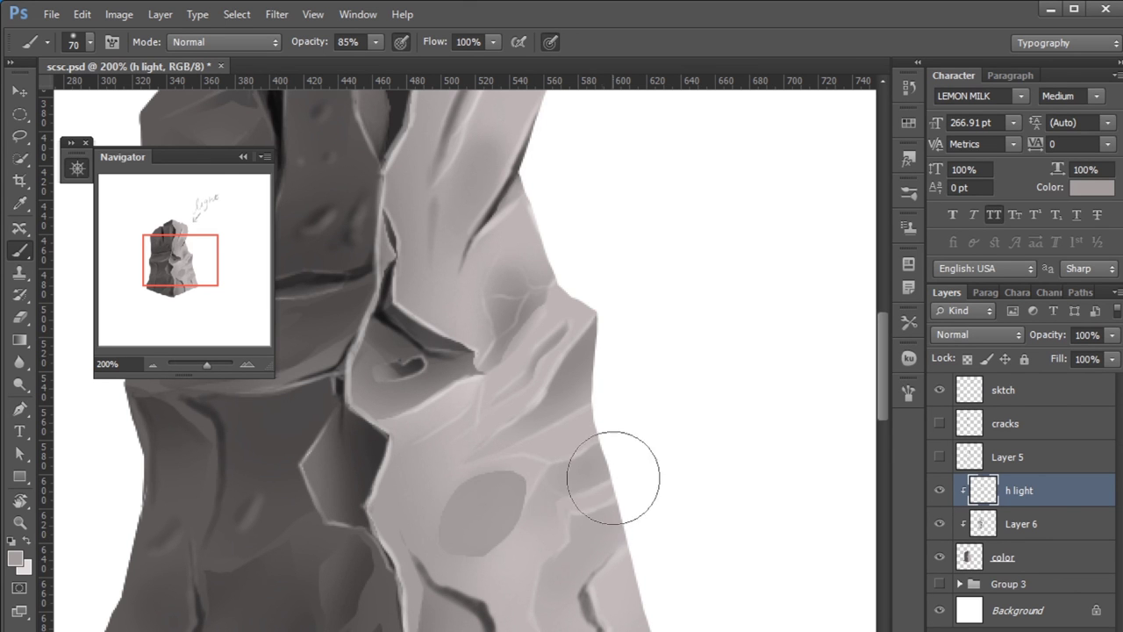
left_click(498, 508, "alt")
key("bracketleft")
key("bracketleft")
key("bracketleft")
left_click_drag(527, 509, 501, 594)
mouse_move(571, 484)
left_mouse_down()
mouse_move(552, 441)
mouse_move(585, 414)
left_mouse_up()
Step: Lasso a thin facet above the dent, then deselect it
key("l")
mouse_move(481, 432)
left_mouse_down()
mouse_move(532, 425)
mouse_move(544, 448)
left_mouse_up()
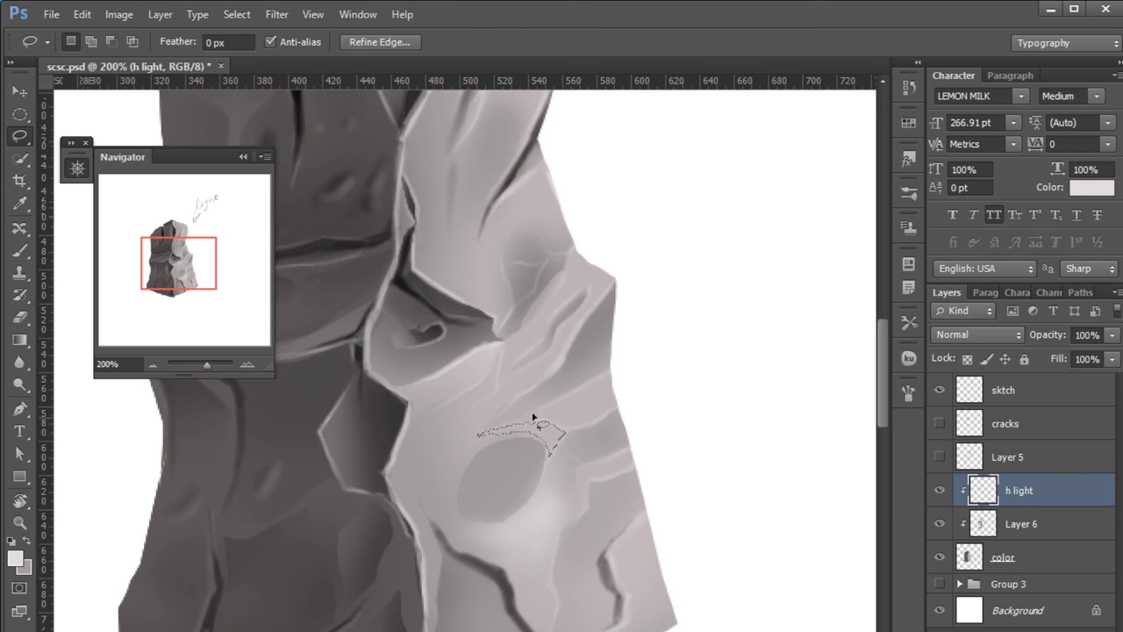
key("b")
key("ctrl+d")
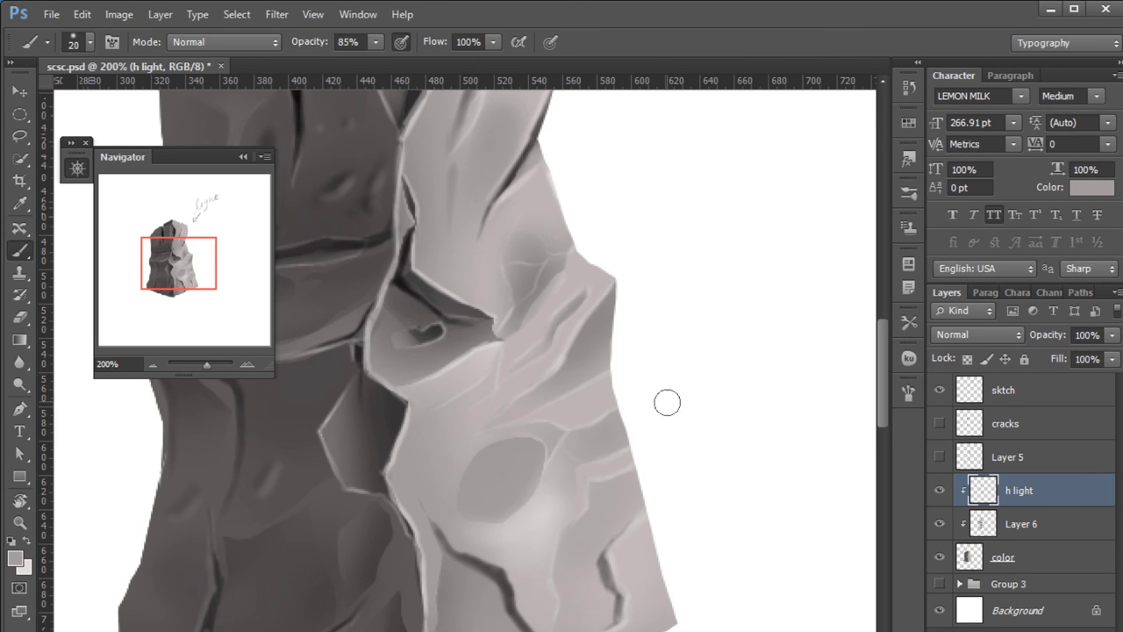
left_click_drag(667, 401, 622, 427)
key("l")
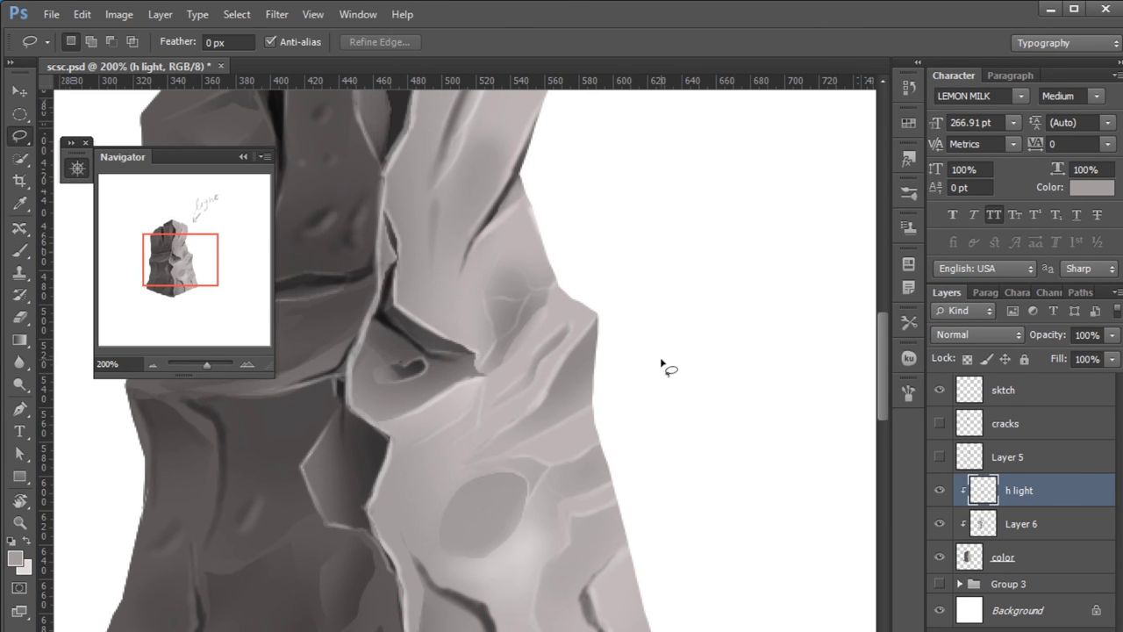
scroll(544, 500, "left", 2)
key("b")
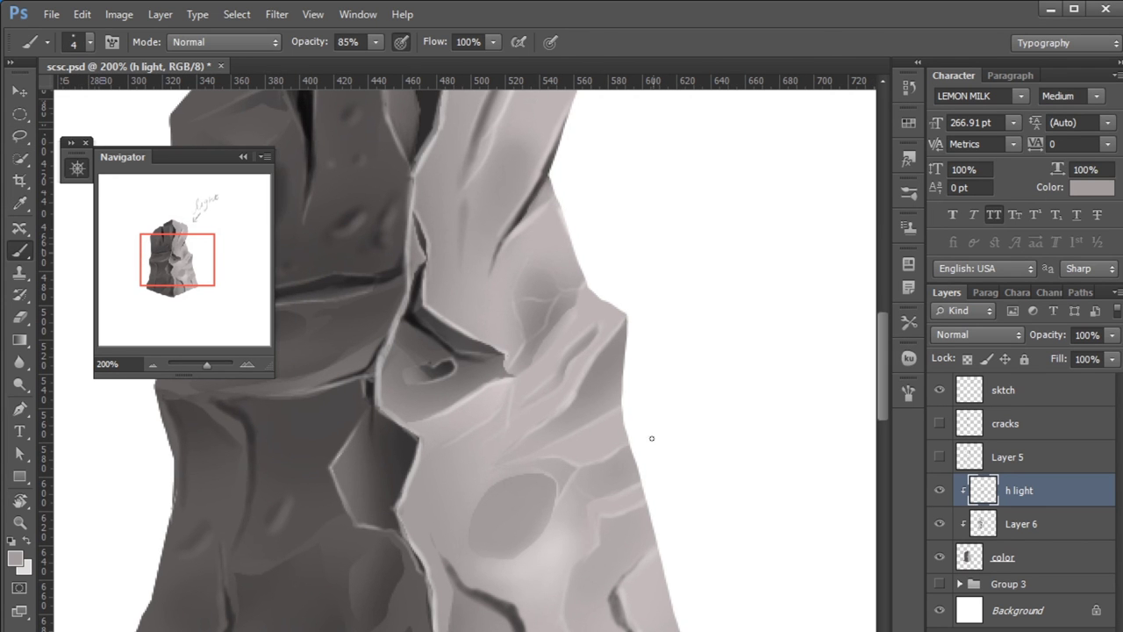
Step: Sample a light grey and begin lassoing an area of the rock on Layer 6
left_click(452, 483, "alt")
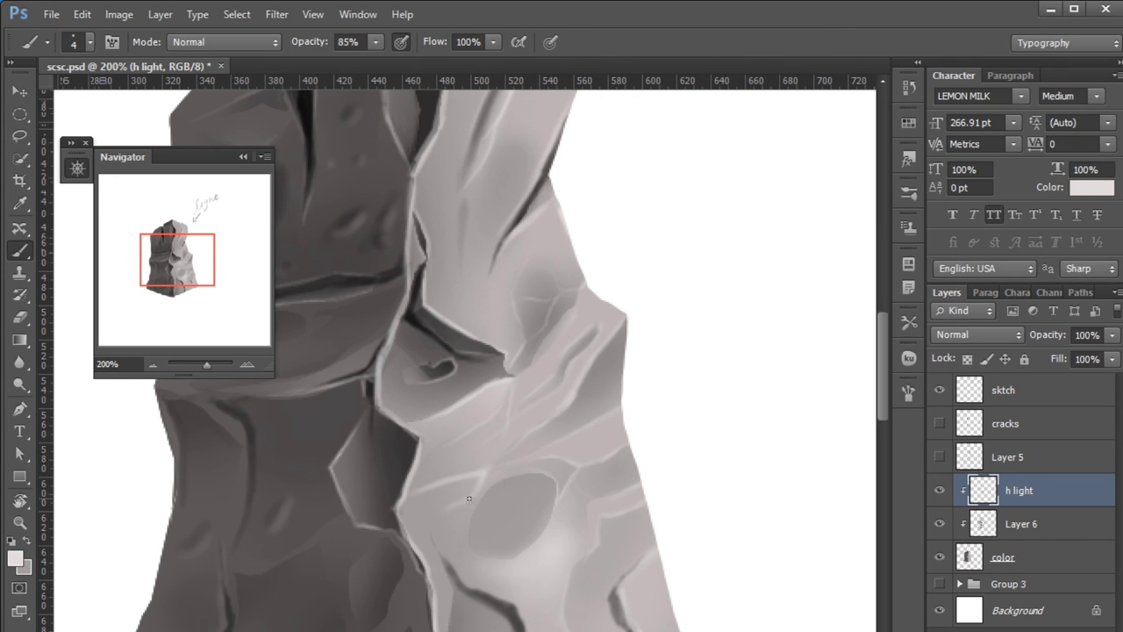
scroll(439, 527, "up", 2)
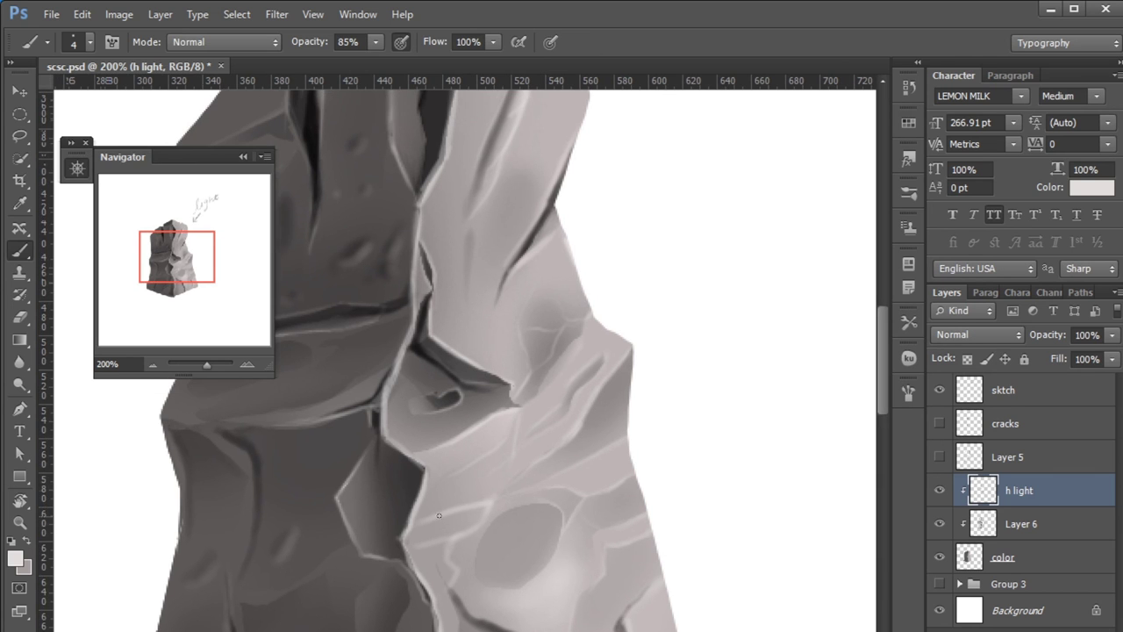
key("l")
left_click_drag(412, 531, 488, 514)
left_click(1020, 524)
mouse_move(409, 528)
left_mouse_down()
mouse_move(447, 525)
mouse_move(406, 548)
left_mouse_up()
Step: Fill the selected facet with darker grey, deselect, and zoom closer on the lit face
key("b")
left_click(509, 517, "alt")
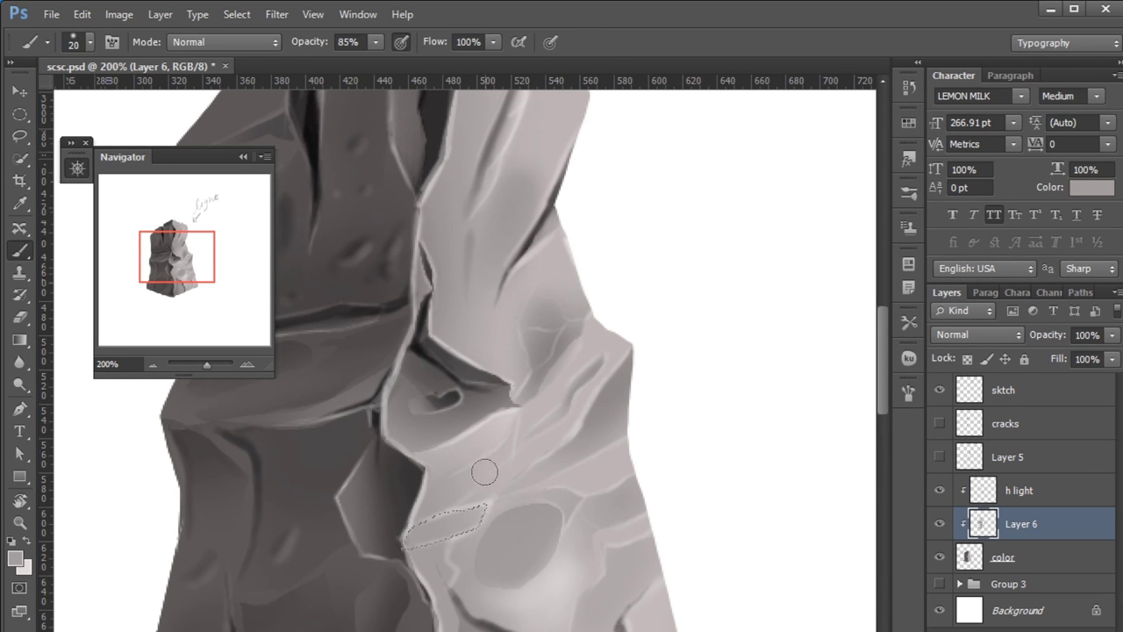
left_click_drag(467, 530, 422, 551)
key("ctrl+d")
key("z")
left_click(615, 509, "alt")
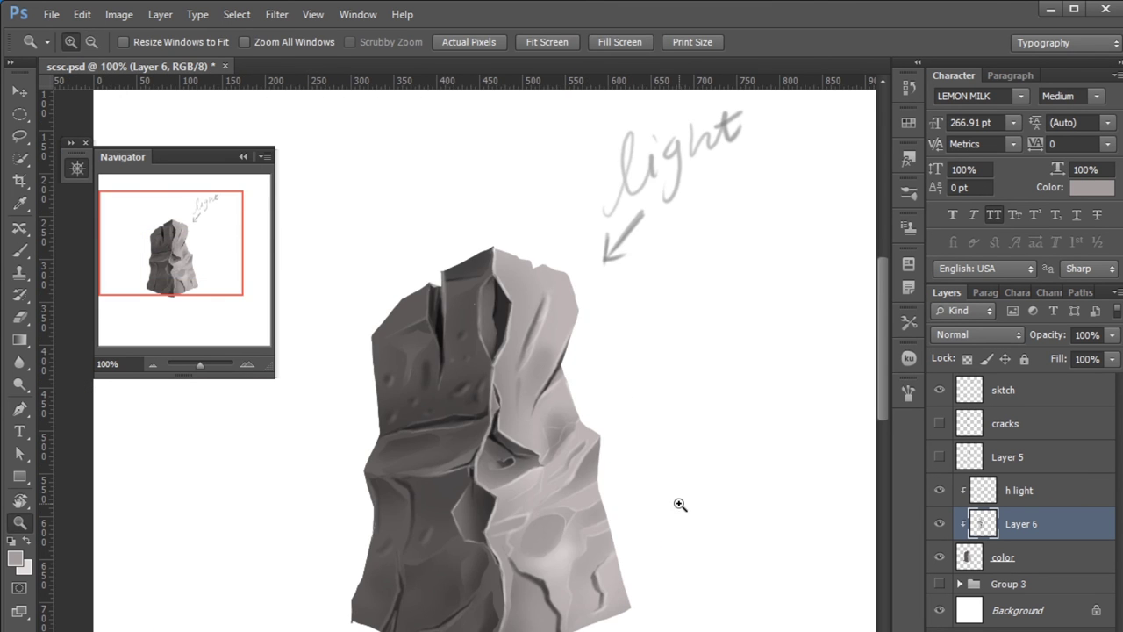
left_click(625, 521, "alt")
left_click(596, 515)
key("b")
key("ctrl+plus")
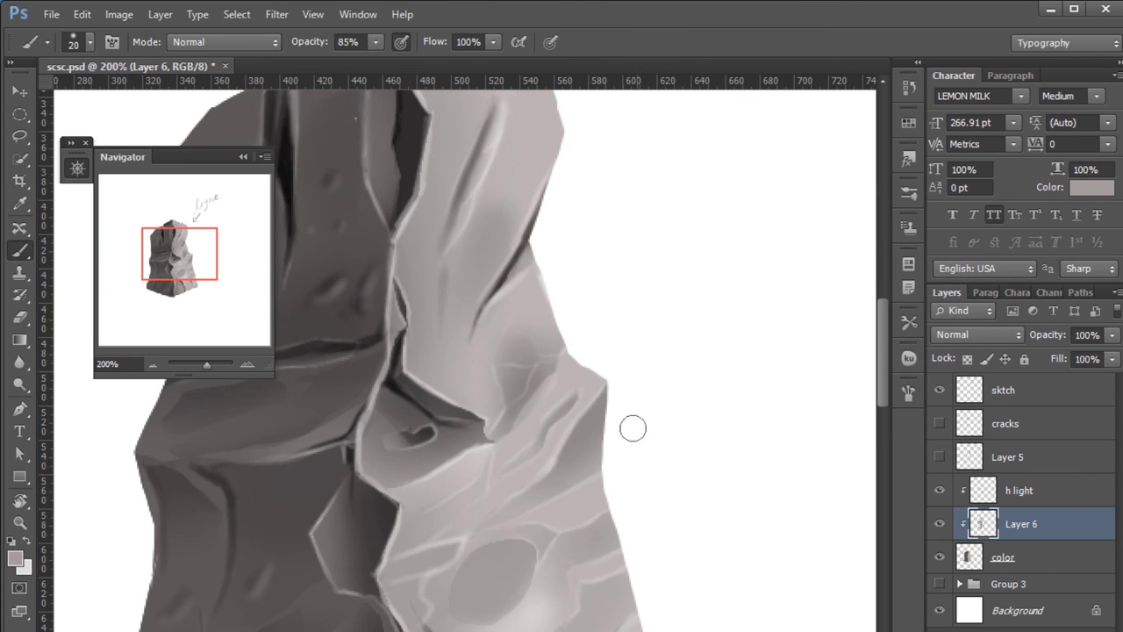
Step: Lasso a small facet on the lit face and paint it lighter grey with a size-50 brush
key("l")
left_click_drag(490, 511, 532, 538)
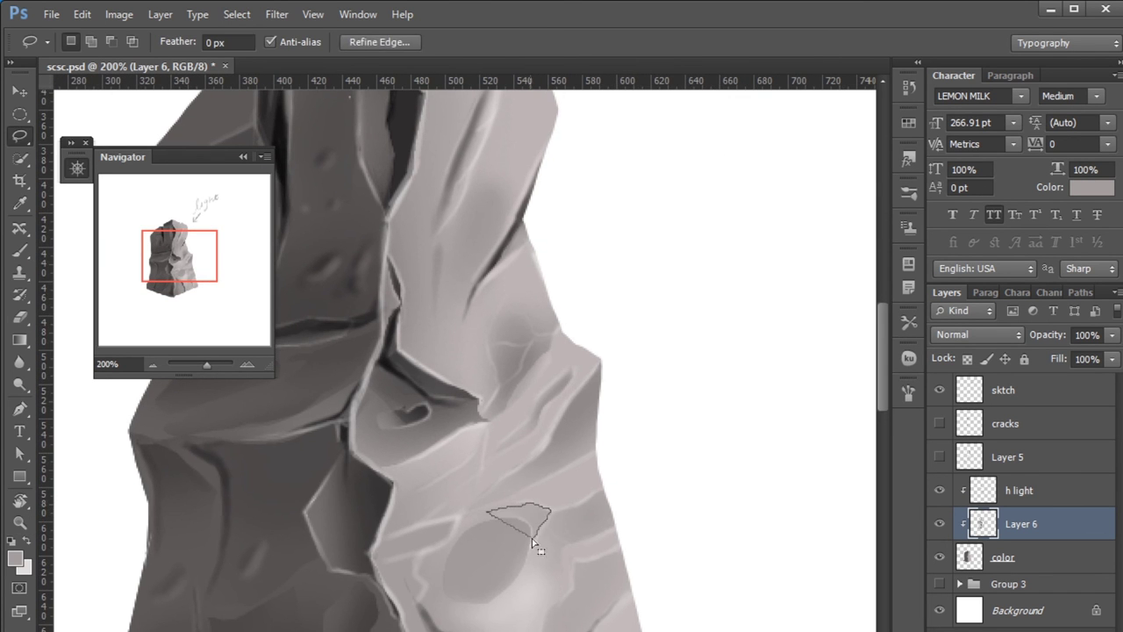
key("b")
left_click(487, 478, "alt")
key("bracketright")
key("bracketright")
key("bracketright")
left_click(517, 482, "alt")
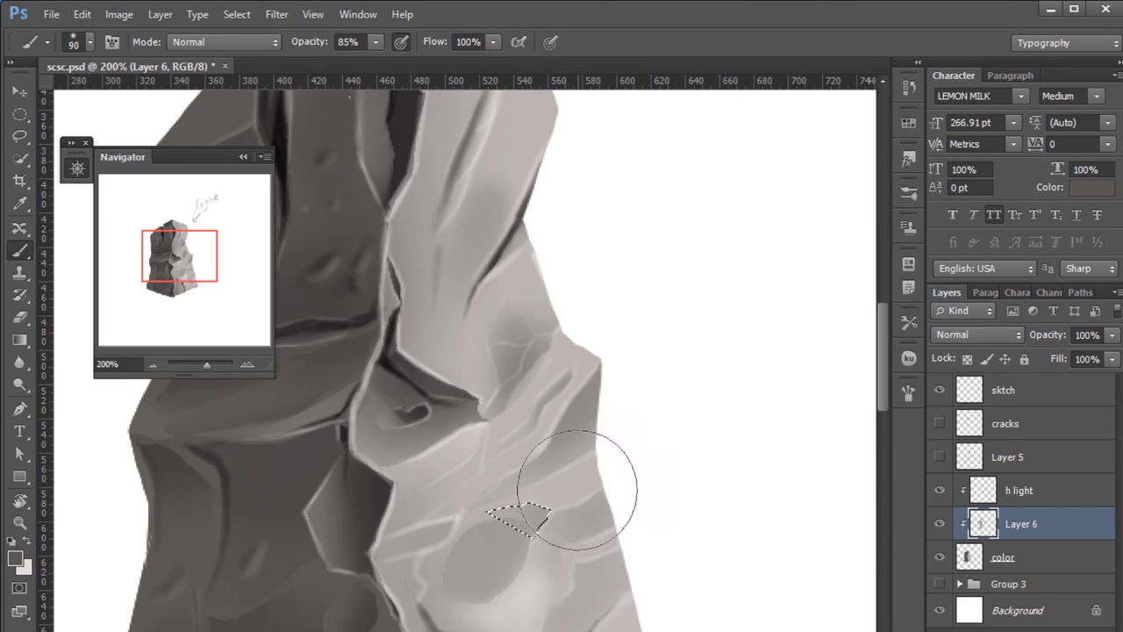
key("ctrl+d")
Step: Highlight a thin lassoed sliver on the lit face in very light grey
left_click_drag(594, 494, 619, 465)
key("bracketleft")
key("bracketleft")
key("bracketleft")
left_click(511, 475, "alt")
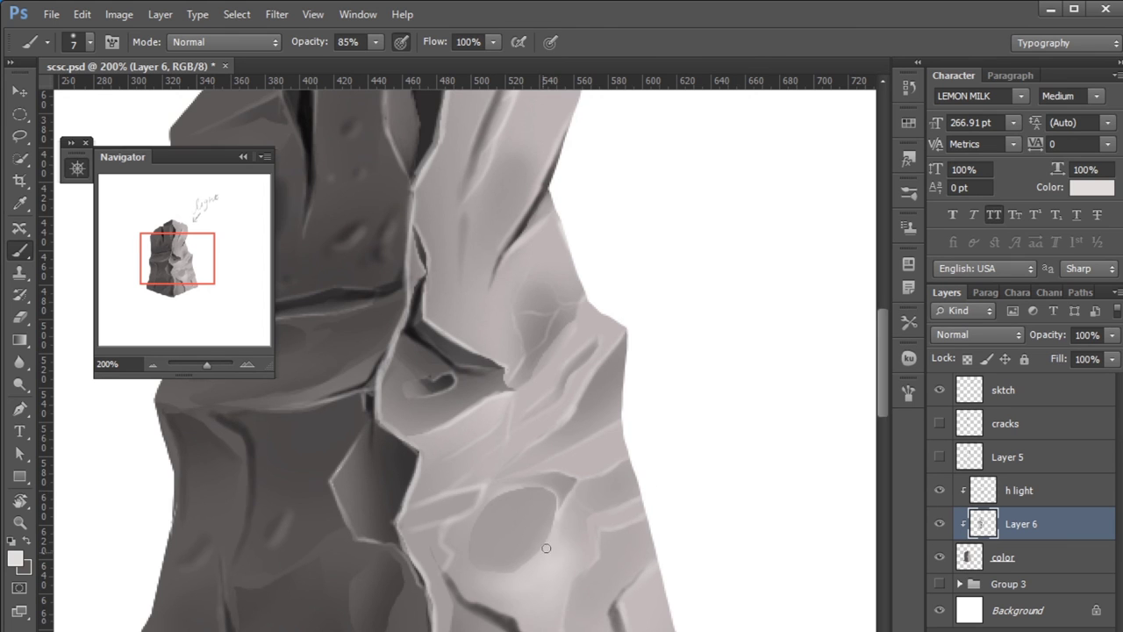
left_click_drag(578, 493, 586, 515)
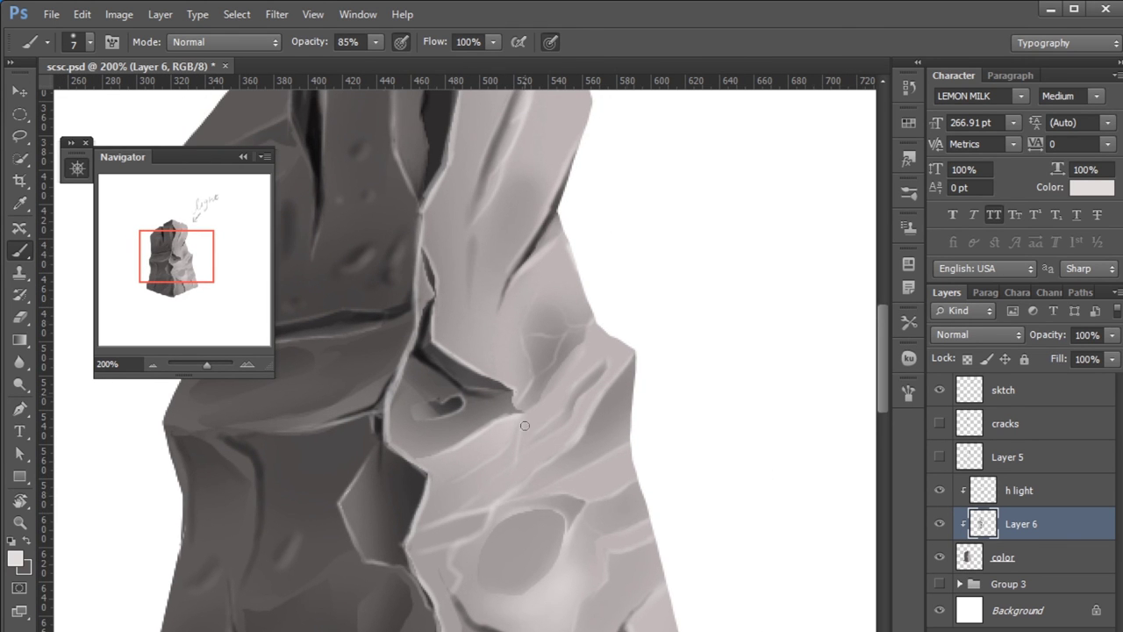
key("l")
left_click_drag(465, 508, 566, 437)
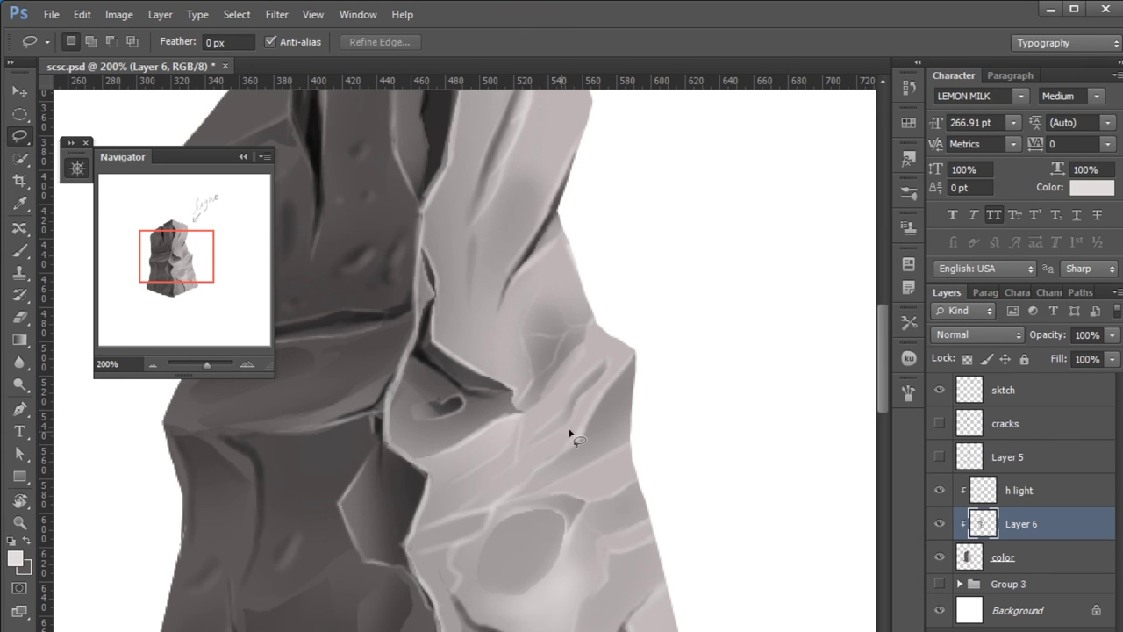
key("b")
left_click_drag(492, 465, 539, 468)
key("ctrl+d")
Step: Save scsc.psd and review the whole rock at 66.7% before zooming onto its lower part
key("ctrl+s")
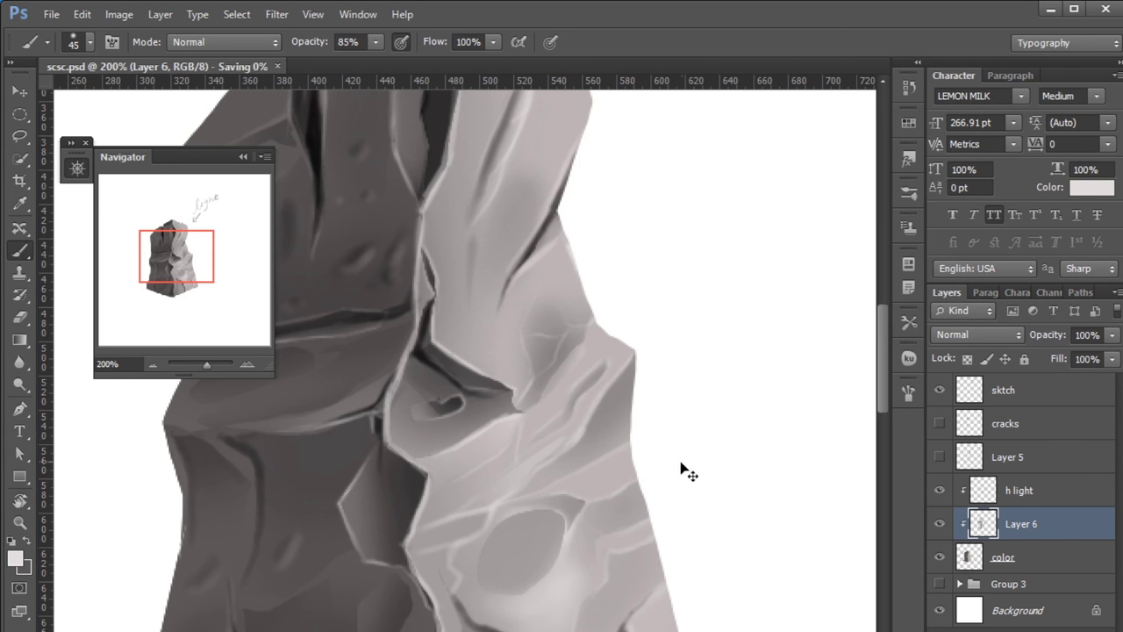
key("z")
left_click(603, 538, "alt")
left_click(603, 538, "alt")
key("b")
scroll(609, 522, "right", 2)
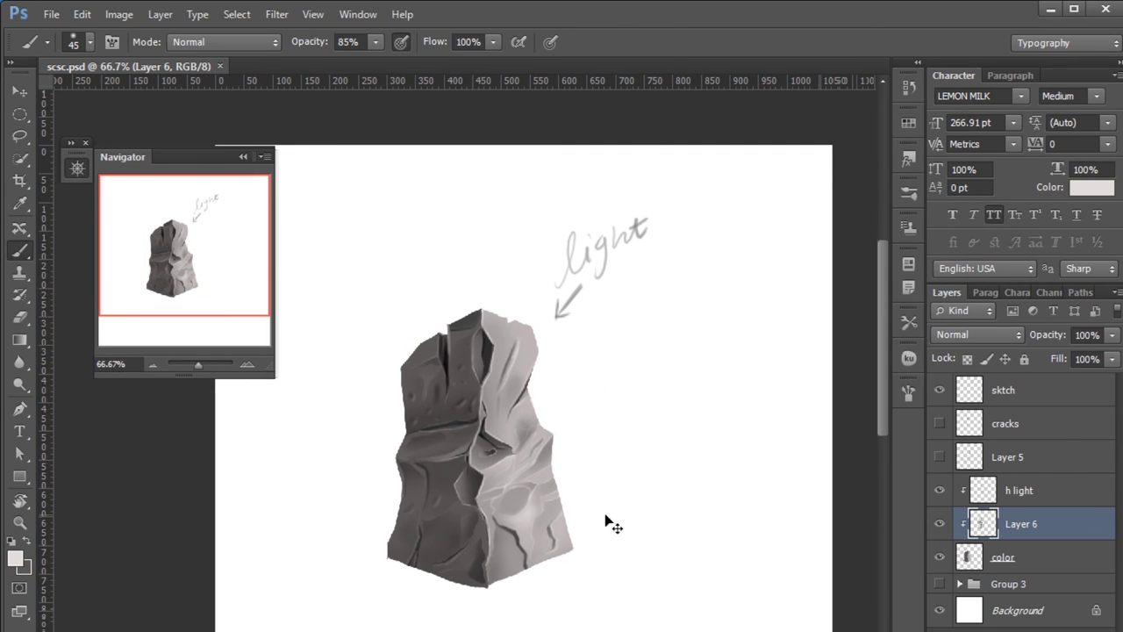
left_click(571, 553, "ctrl")
Step: At 200% on the rock's base, paint a crack dark and highlight its edges light
left_click(527, 535, "ctrl")
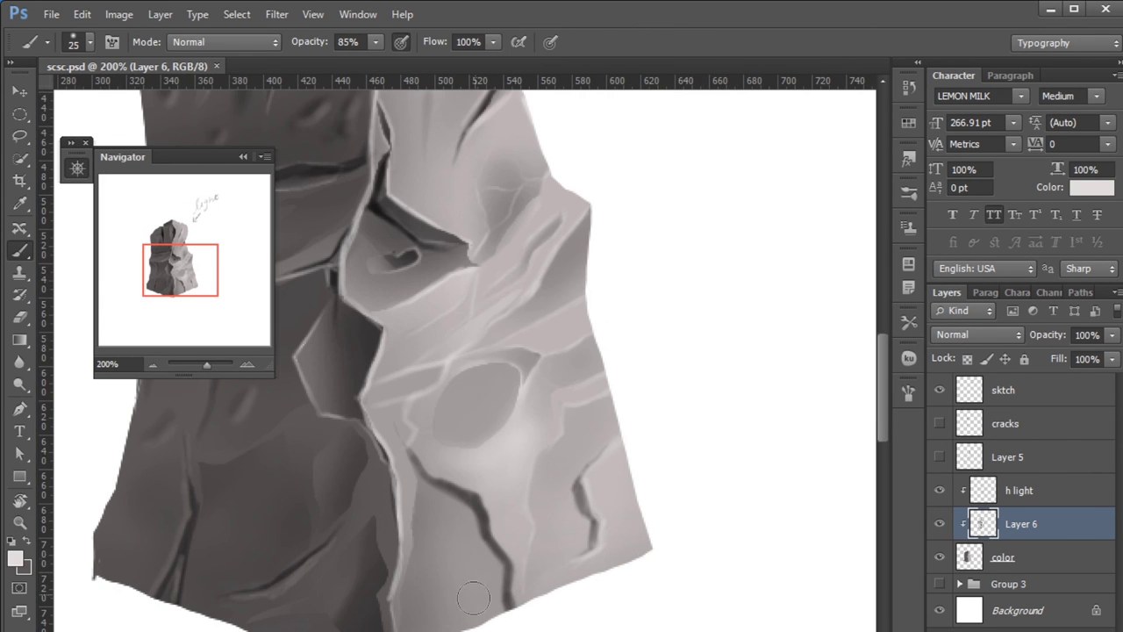
key("x")
left_click_drag(463, 553, 424, 626)
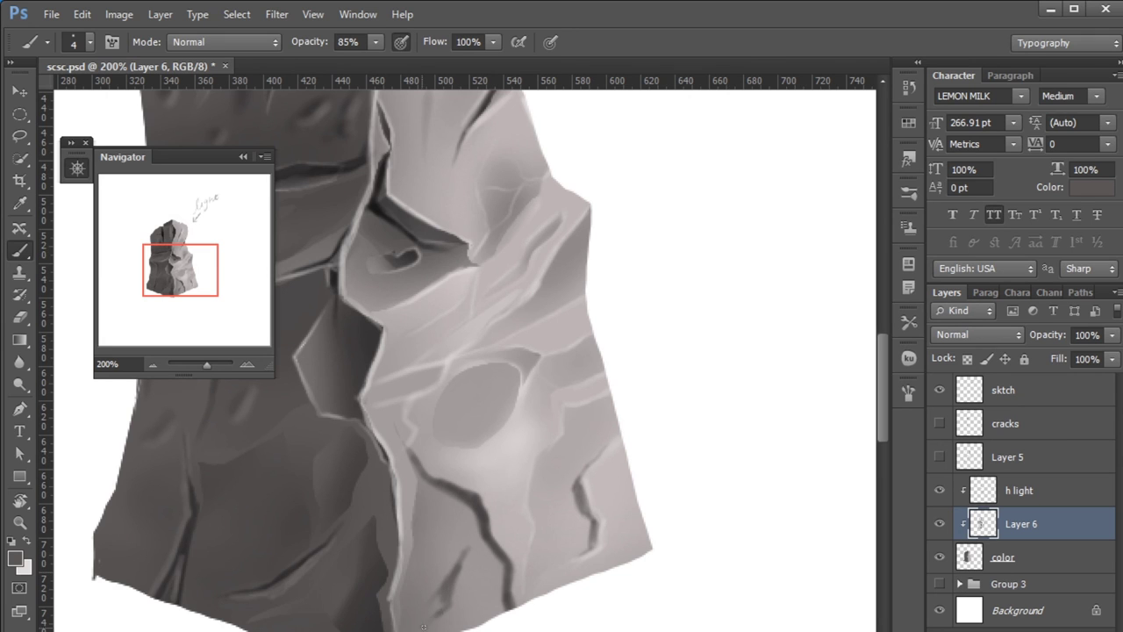
left_click_drag(466, 551, 470, 519)
key("x")
mouse_move(453, 585)
left_mouse_down()
mouse_move(429, 623)
mouse_move(442, 611)
left_mouse_up()
mouse_move(467, 553)
left_mouse_down()
mouse_move(443, 606)
mouse_move(471, 542)
left_mouse_up()
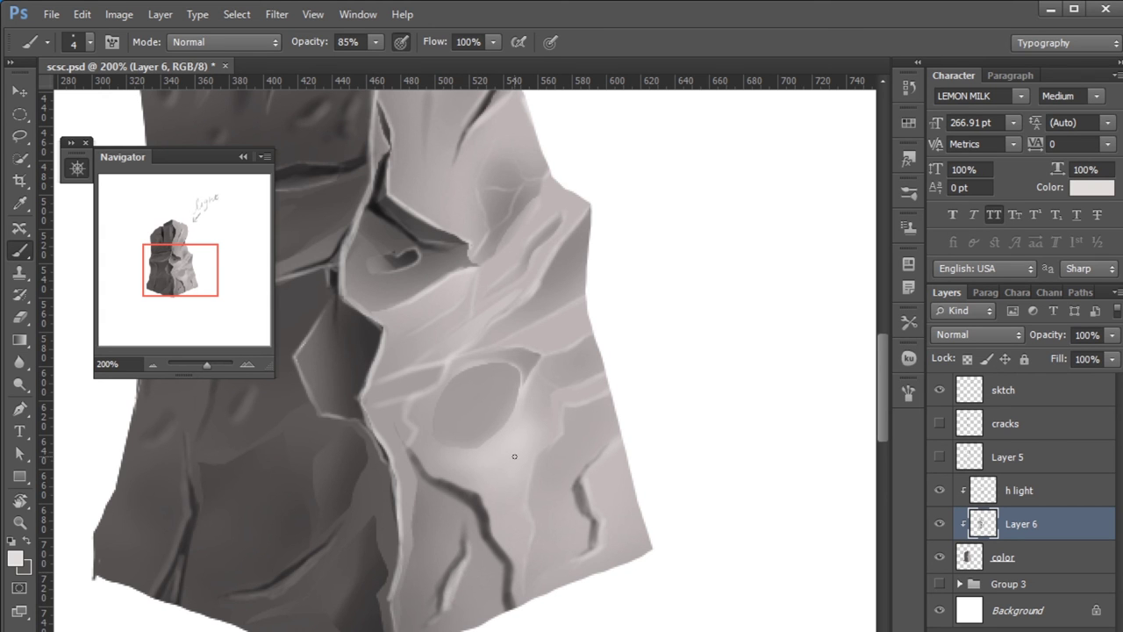
Step: Deepen the crack with sampled dark grey, undo a bad light stroke, and save
left_click(480, 502, "alt")
left_click_drag(457, 564, 445, 610)
left_click(460, 578, "alt")
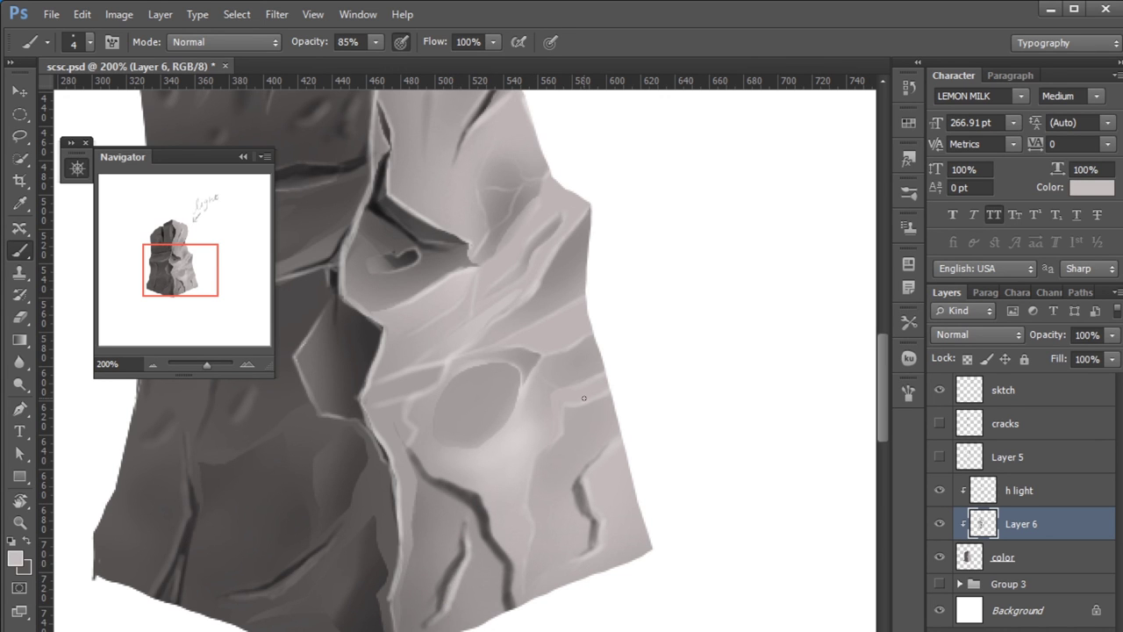
left_click(446, 550, "alt")
left_click(512, 431, "alt")
left_click_drag(451, 565, 440, 619)
key("ctrl+z")
key("ctrl+z")
key("ctrl+s")
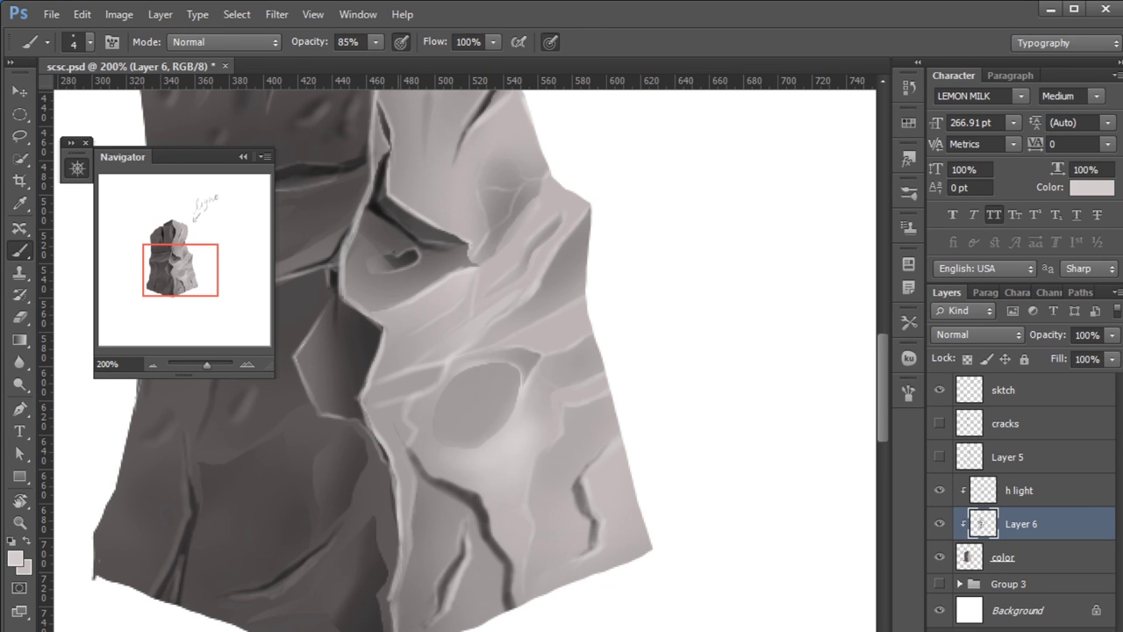
Step: Paint a light highlight down the crack edge at the rock's bottom, then fit the whole rock
key("h")
left_click_drag(501, 518, 567, 512)
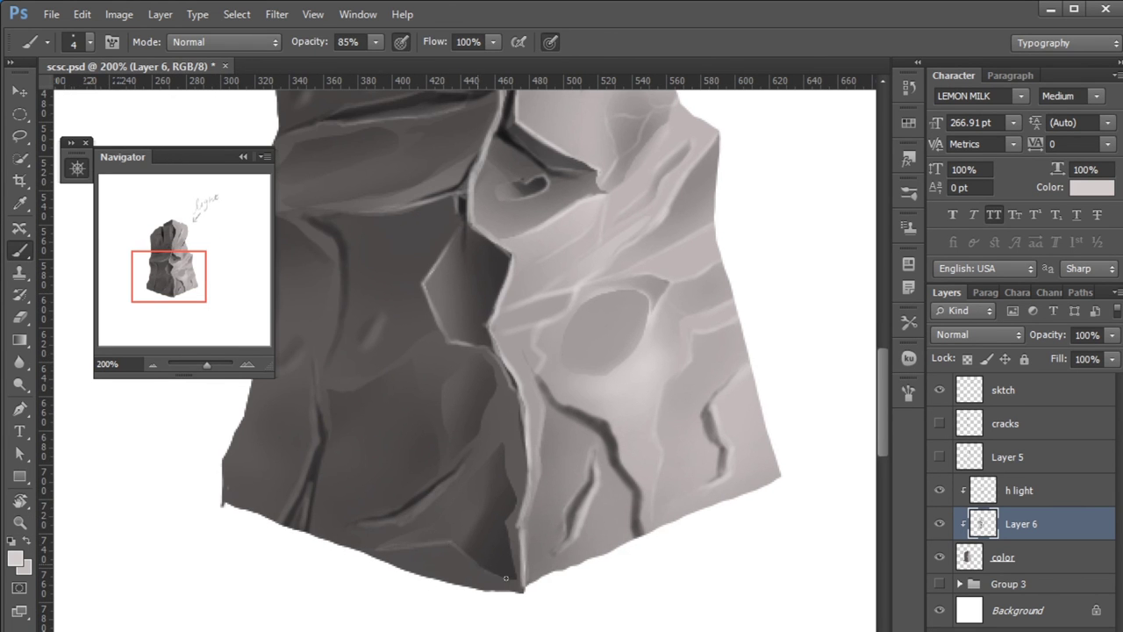
left_click_drag(509, 468, 516, 583)
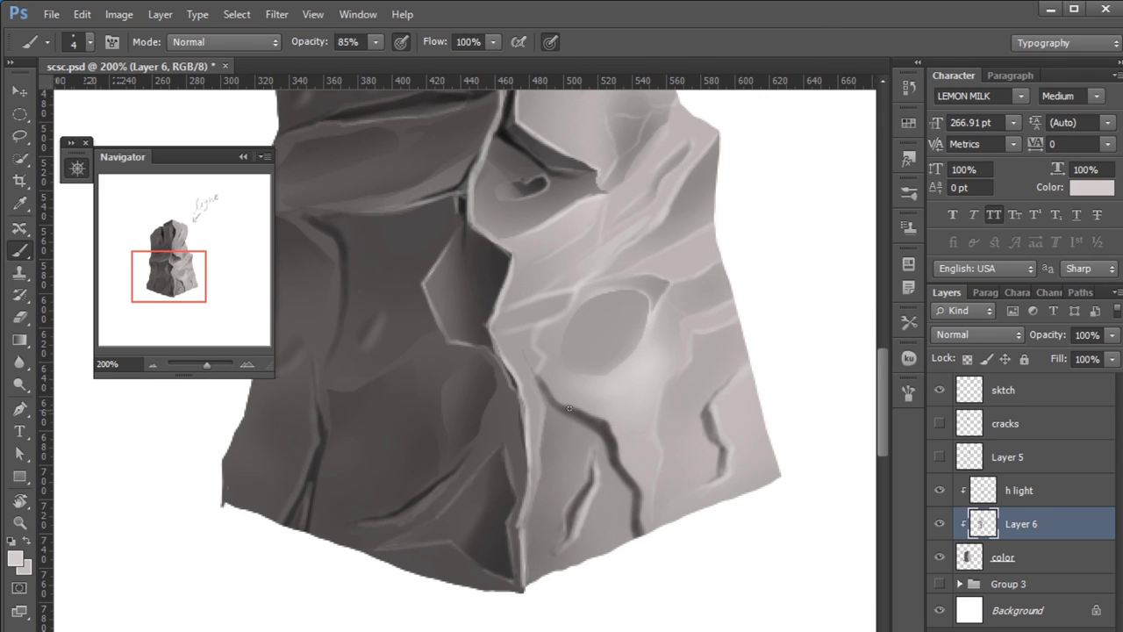
key("x")
key("x")
key("x")
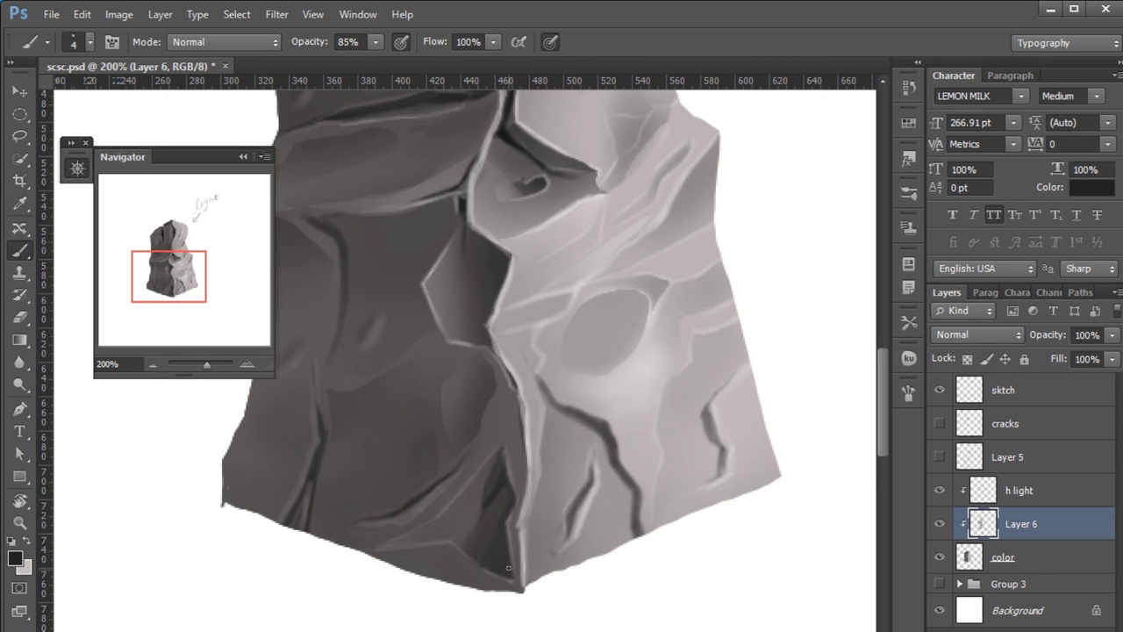
left_click(625, 489, "alt")
left_click(474, 481)
left_click(661, 412, "alt")
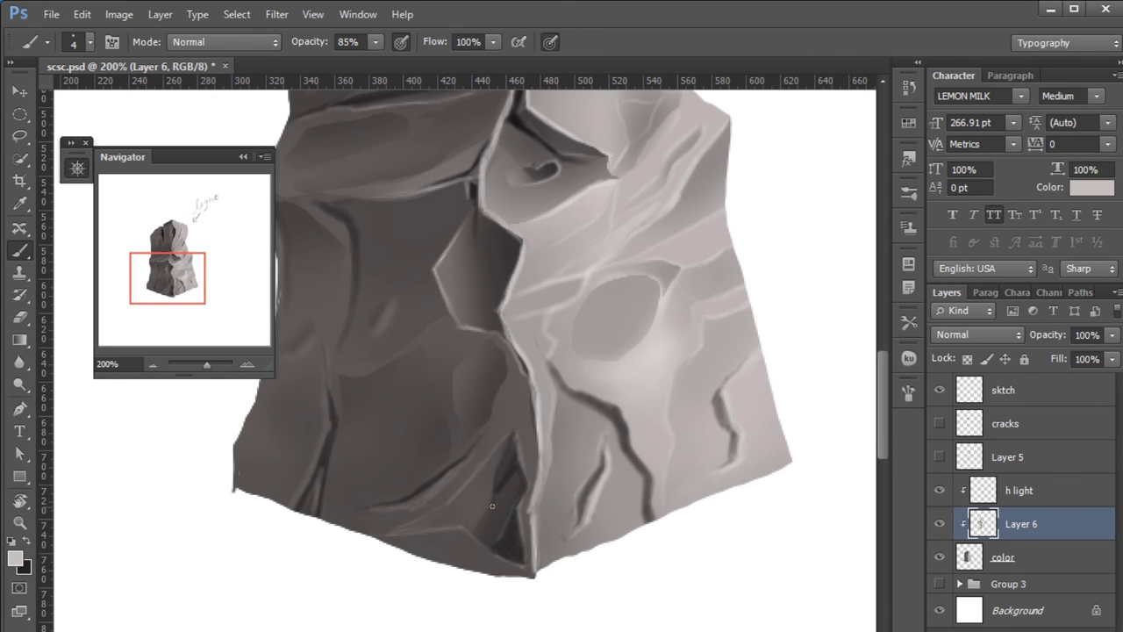
key("ctrl+0")
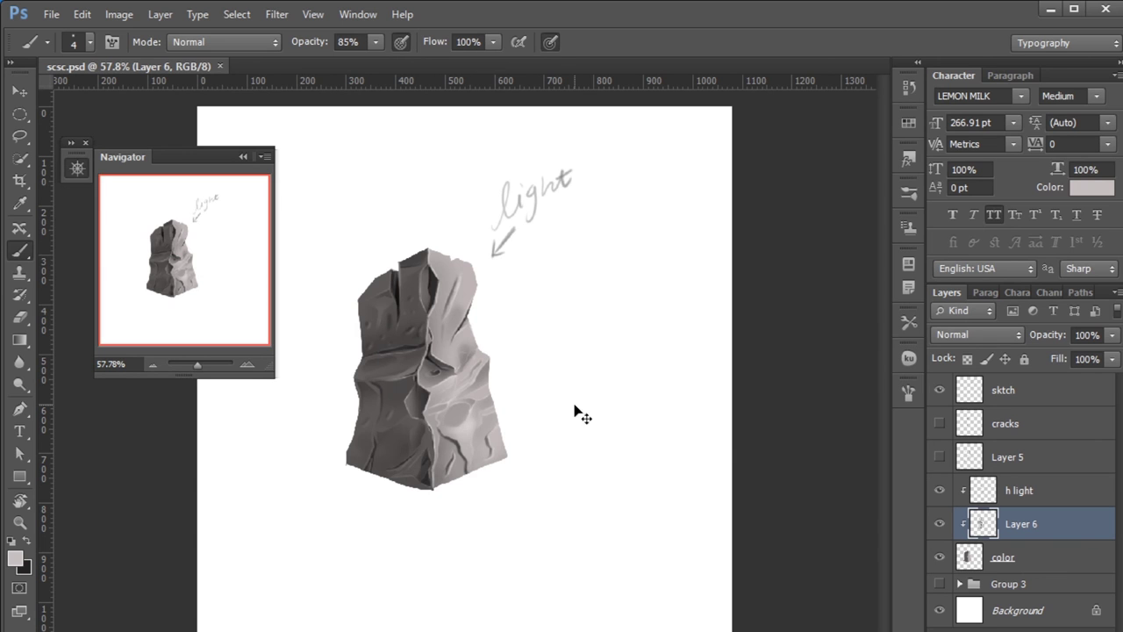
Step: Select Group 3 and add a new empty layer above it, below the color layer
left_click(386, 374, "ctrl")
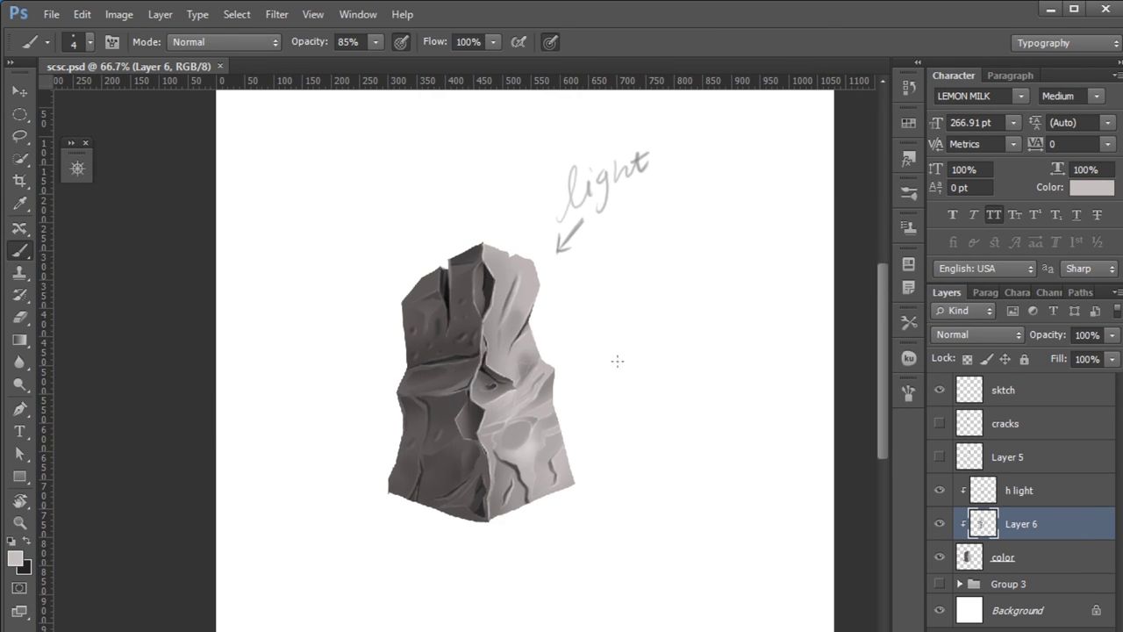
left_click(639, 594, "ctrl")
left_click(684, 517, "alt")
left_click(1000, 584)
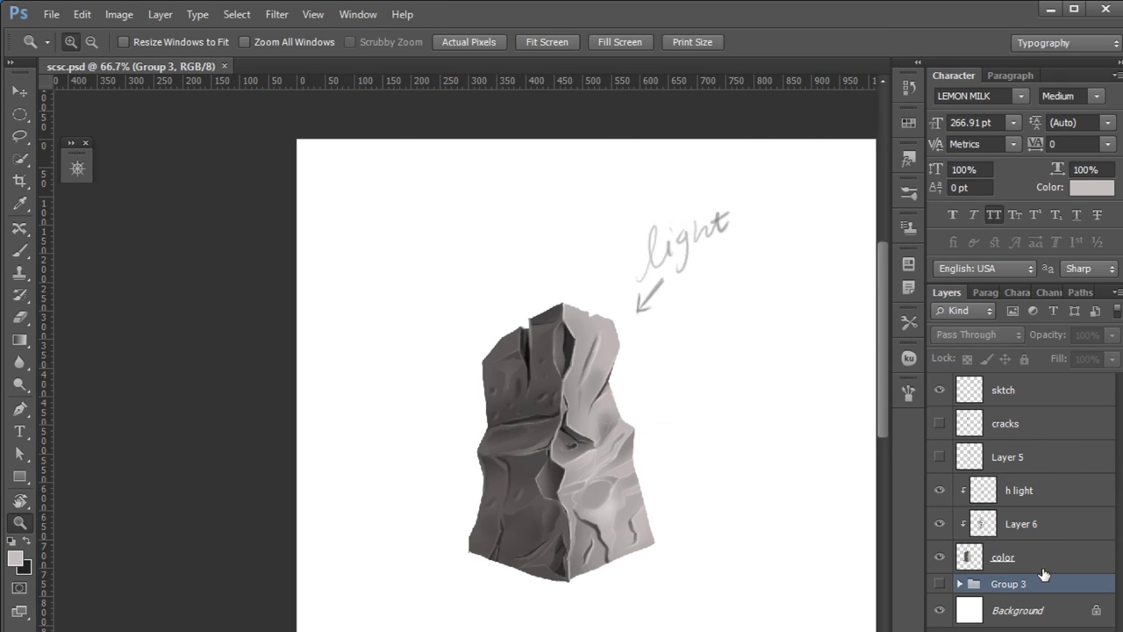
key("ctrl+shift+alt+n")
left_click(526, 474, "ctrl")
Step: Enlarge the brush and set the foreground colour to dark olive #445000
key("bracketright")
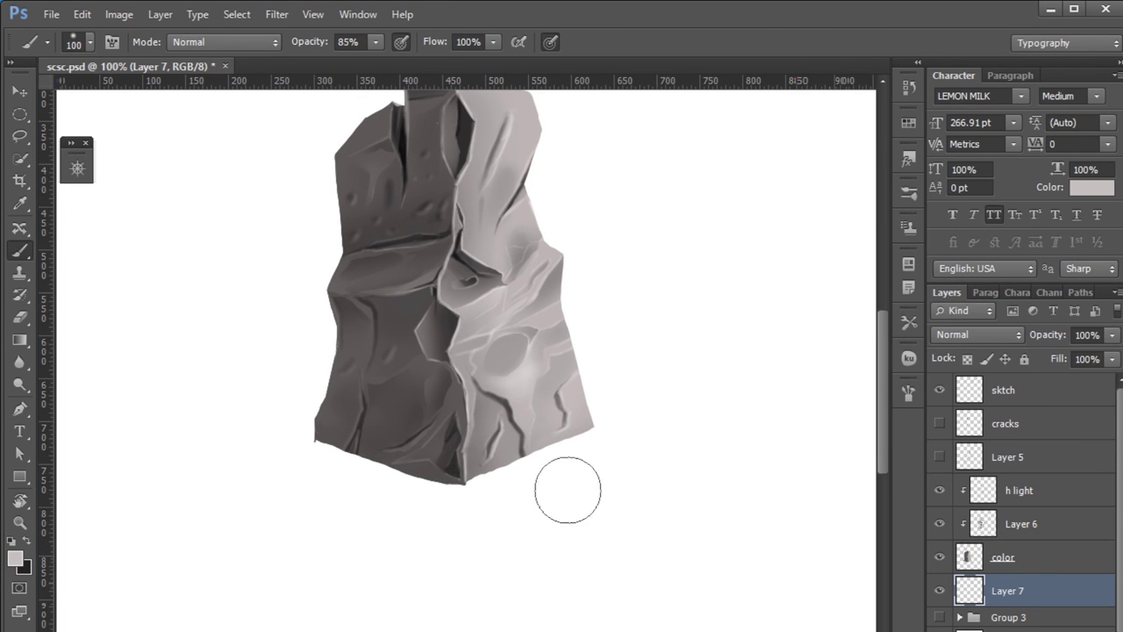
left_click(15, 558)
left_click(960, 409)
left_click_drag(985, 481, 986, 439)
left_click(1112, 254)
Step: Paint a wide soft olive ground wash around the rock's base, clearing and repainting it once
mouse_move(667, 465)
left_mouse_down()
mouse_move(163, 463)
mouse_move(727, 401)
mouse_move(657, 477)
mouse_move(659, 415)
left_mouse_up()
mouse_move(290, 368)
left_mouse_down()
mouse_move(175, 477)
mouse_move(626, 477)
mouse_move(451, 521)
mouse_move(730, 369)
mouse_move(630, 492)
left_mouse_up()
key("z")
key("ctrl+minus")
key("Delete")
key("b")
mouse_move(566, 582)
left_mouse_down()
mouse_move(597, 439)
mouse_move(709, 444)
mouse_move(647, 388)
mouse_move(667, 457)
left_mouse_up()
mouse_move(359, 451)
left_mouse_down()
mouse_move(454, 357)
mouse_move(746, 377)
mouse_move(615, 509)
mouse_move(773, 422)
mouse_move(283, 406)
left_mouse_up()
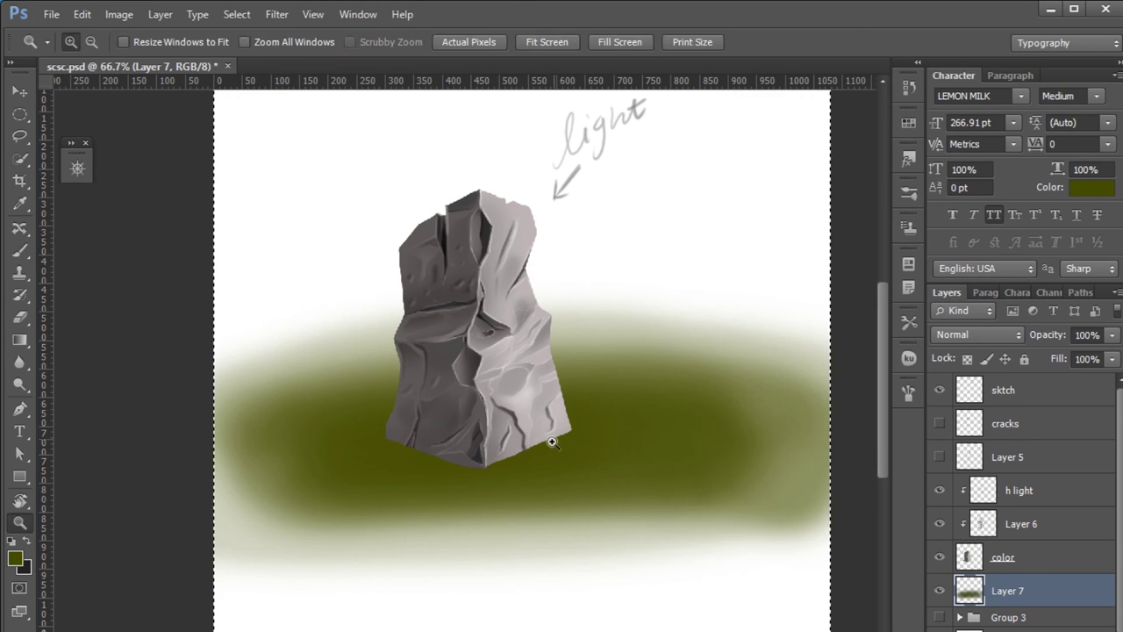
scroll(498, 354, "up", 2)
scroll(619, 457, "down", 1)
Step: Set the foreground to a darker olive and shrink the brush to about 70
left_click(15, 558)
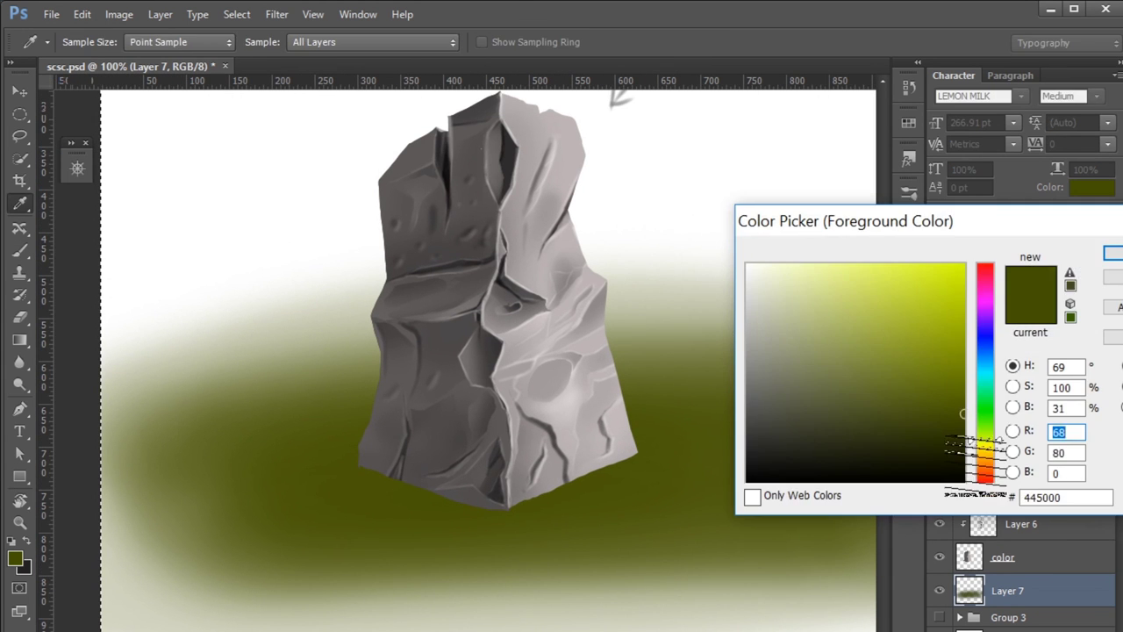
left_click(965, 447)
key("Return")
key("bracketleft")
key("bracketleft")
key("bracketleft")
Step: Paint the dark olive shadow under and left of the rock base, then zoom out to review
mouse_move(347, 479)
left_mouse_down()
mouse_move(446, 471)
mouse_move(463, 489)
mouse_move(229, 570)
left_mouse_up()
key("bracketleft")
key("bracketleft")
key("bracketleft")
left_click_drag(461, 514, 539, 489)
key("bracketleft")
key("bracketleft")
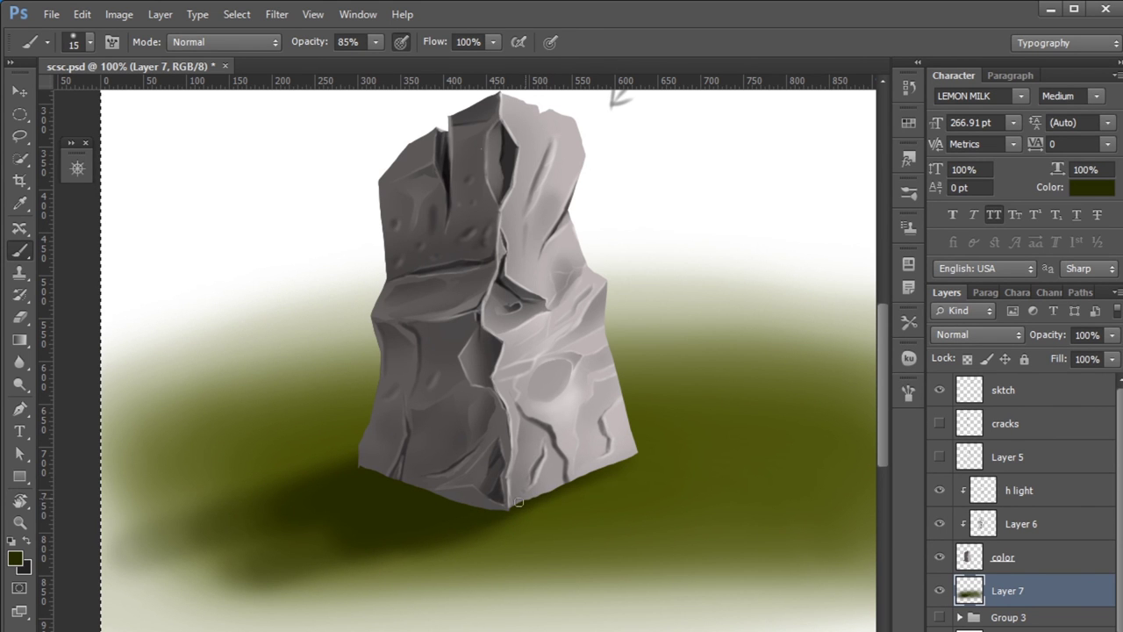
key("b")
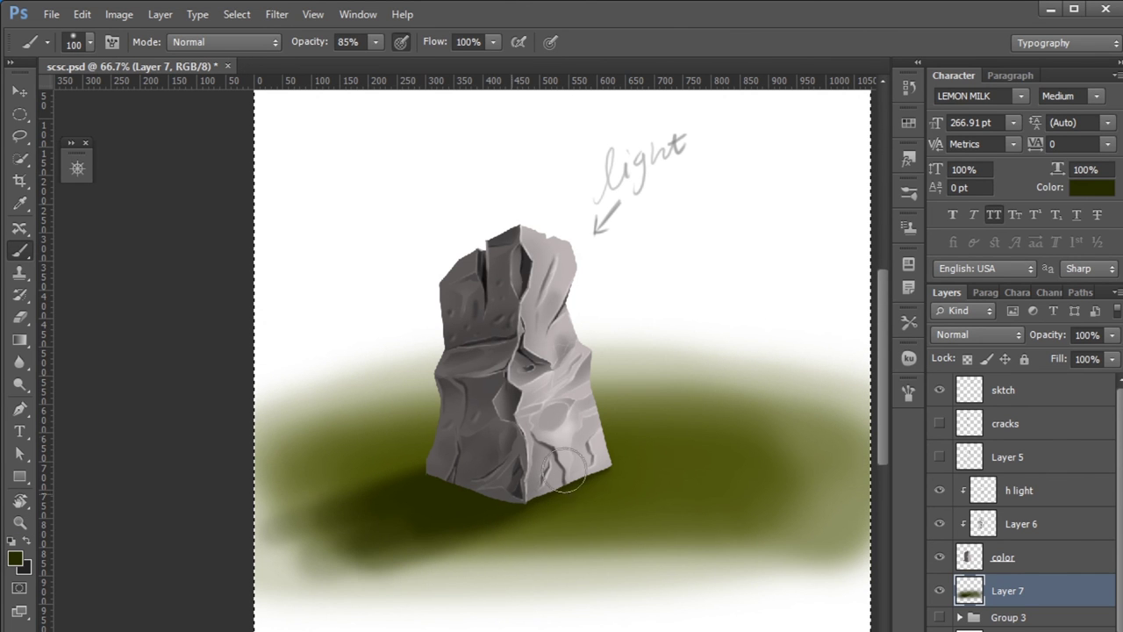
left_click_drag(602, 483, 563, 536)
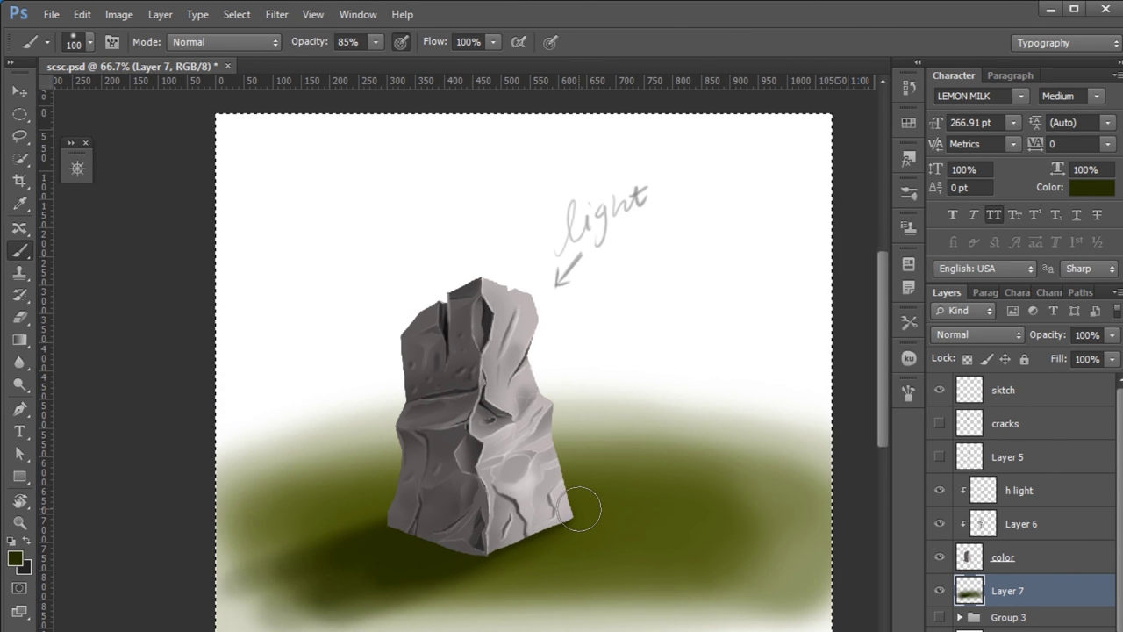
key("z")
left_click(634, 514, "alt")
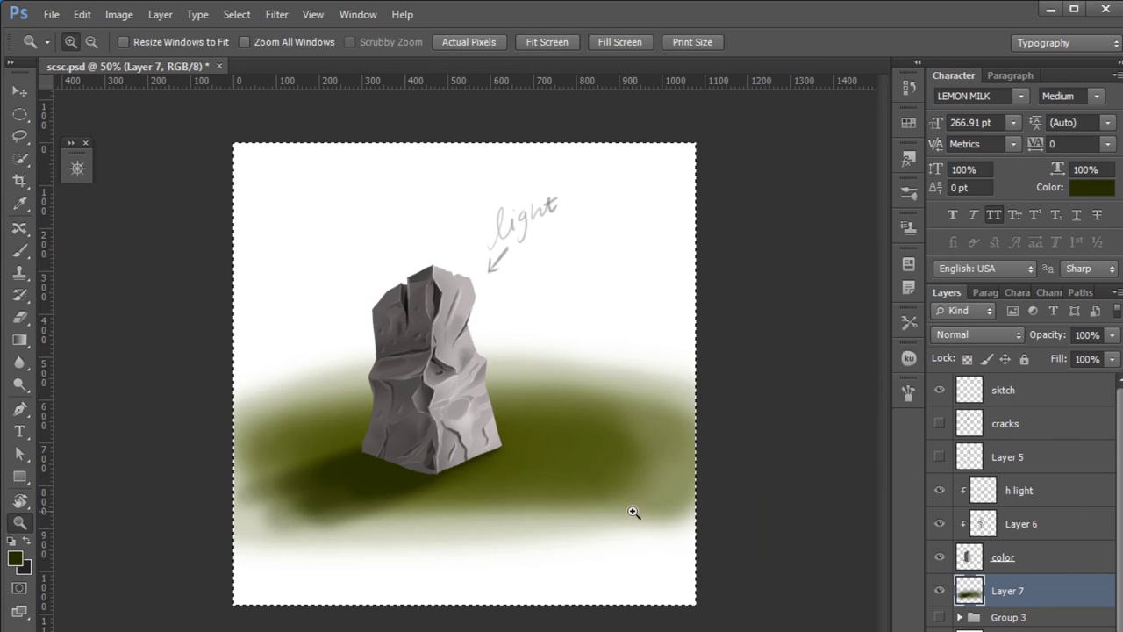